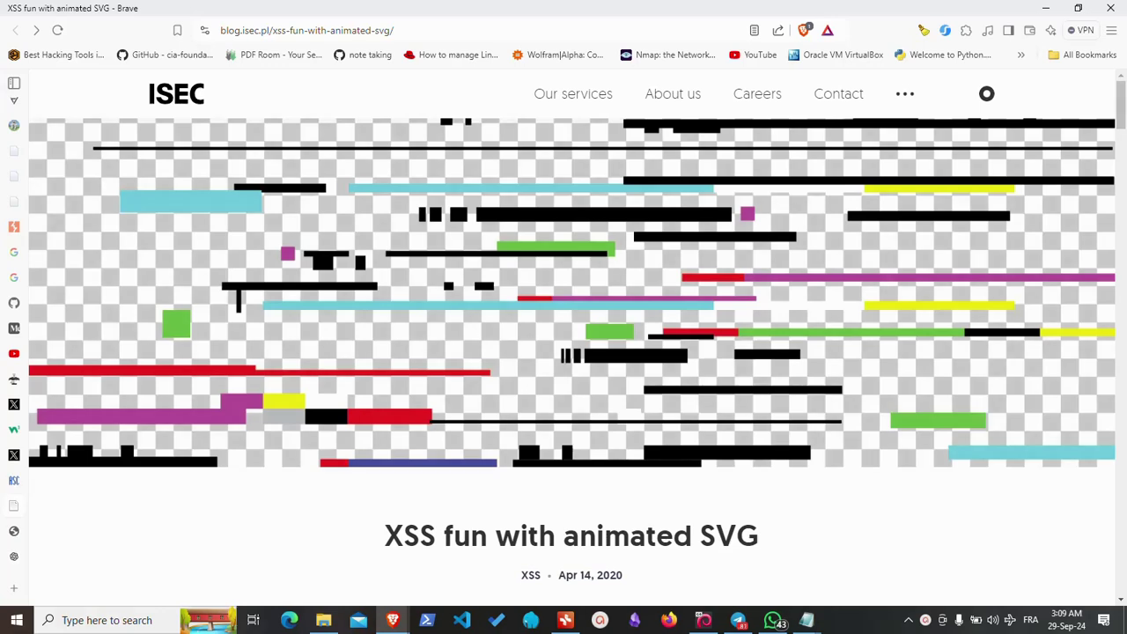
# - Scroll to the first code block and highlight the whole <animate values=...> line
pyautogui.scroll(-2, 176, 414)
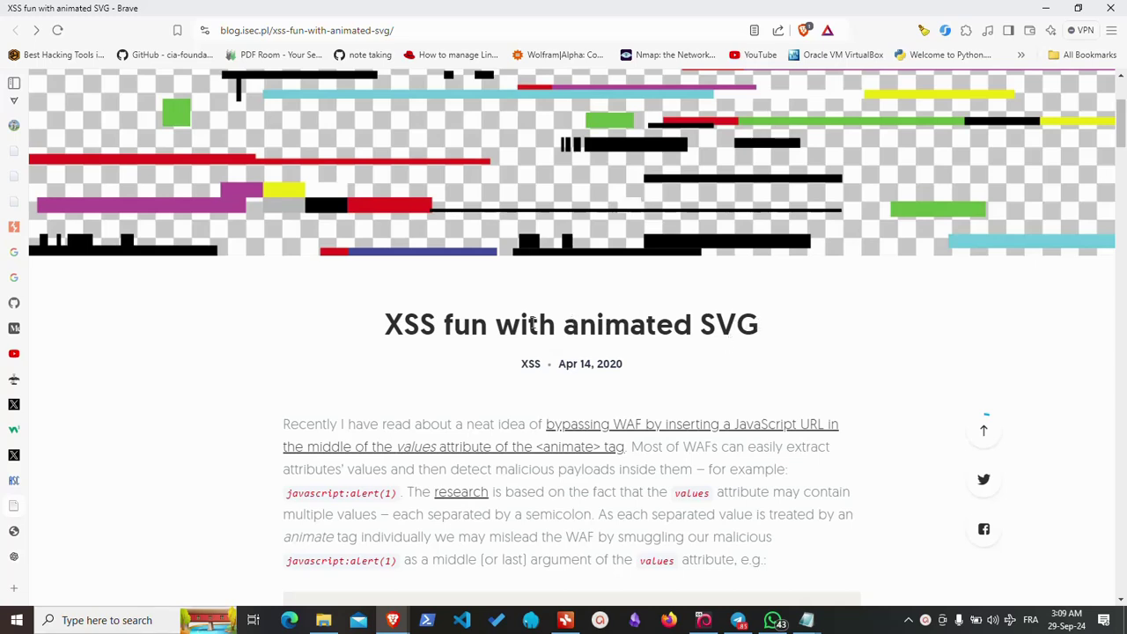
pyautogui.scroll(-2, 327, 331)
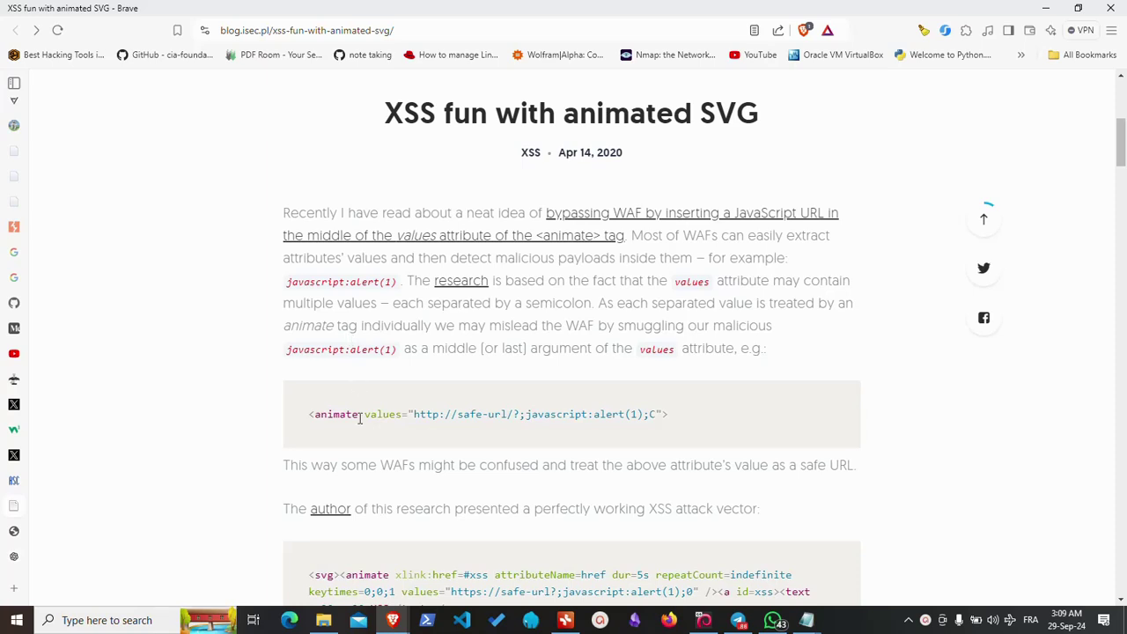
pyautogui.moveTo(310, 415); pyautogui.dragTo(669, 414)
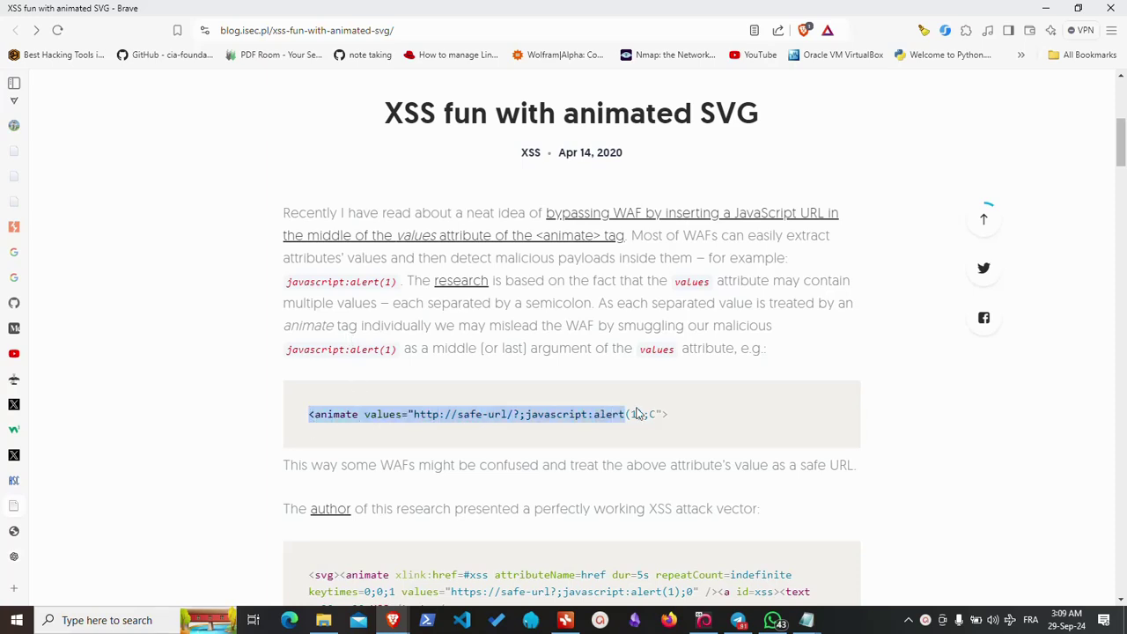
# - Highlight 'values', the safe URL part, the javascript:alert(1) payload and the final C value in turn
pyautogui.scroll(-1, 462, 388)
pyautogui.scroll(-1, 462, 388)
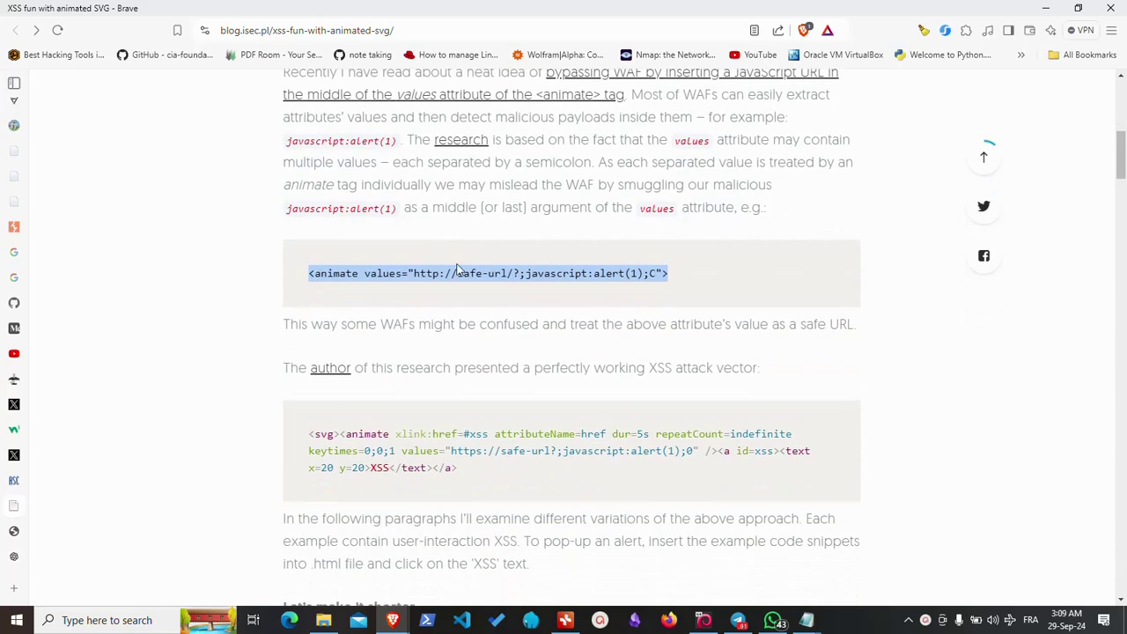
pyautogui.doubleClick(385, 273)
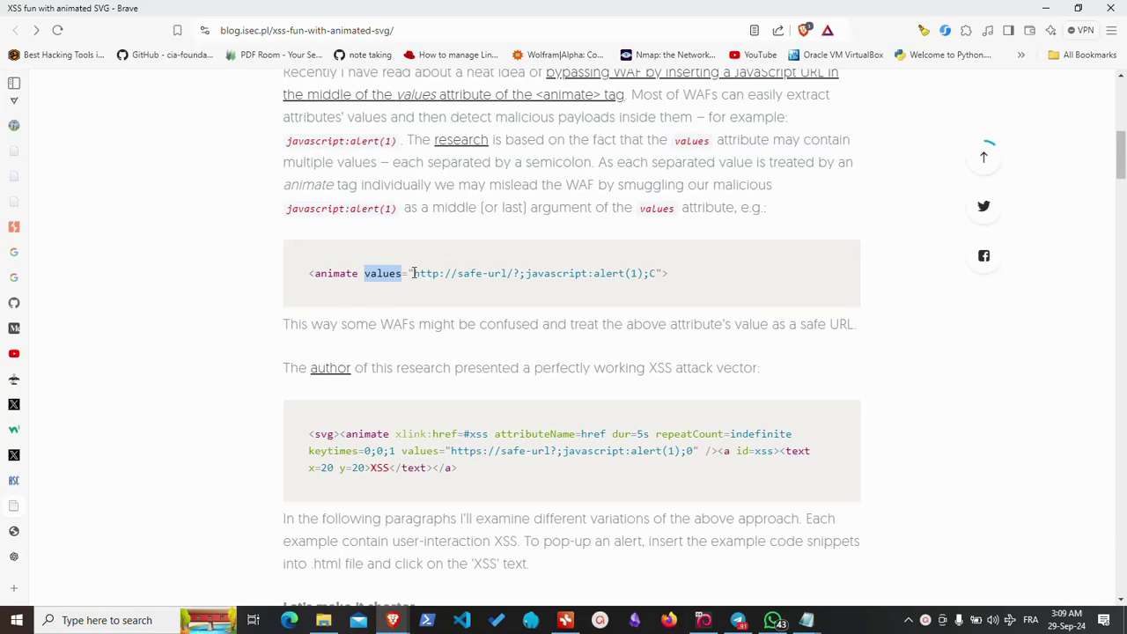
pyautogui.moveTo(413, 273); pyautogui.dragTo(521, 273)
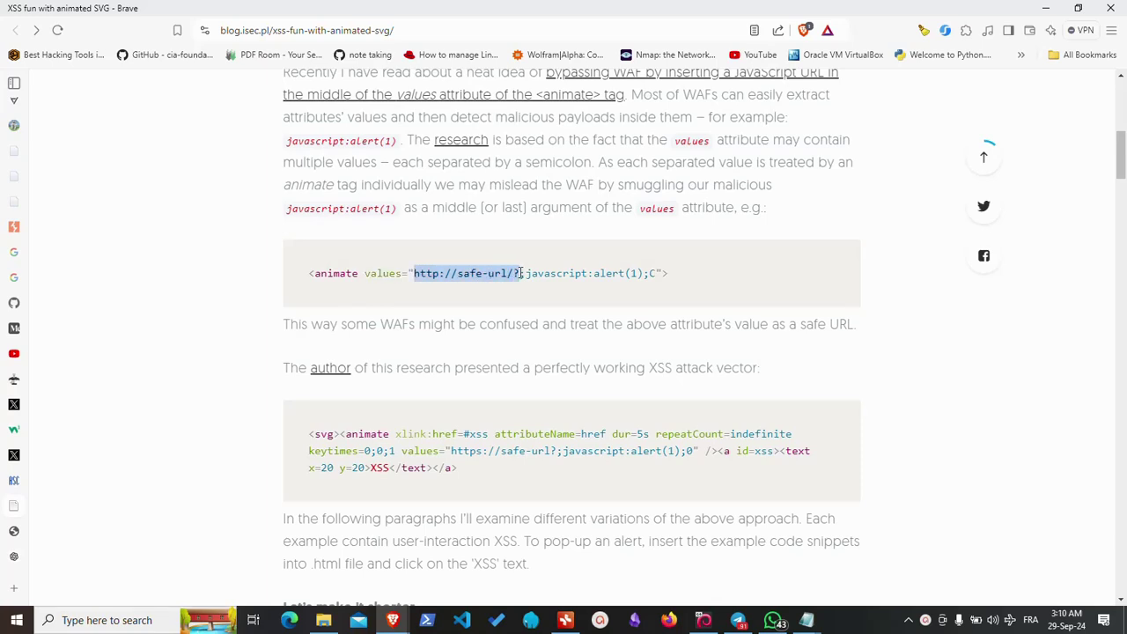
pyautogui.moveTo(526, 273); pyautogui.dragTo(645, 273)
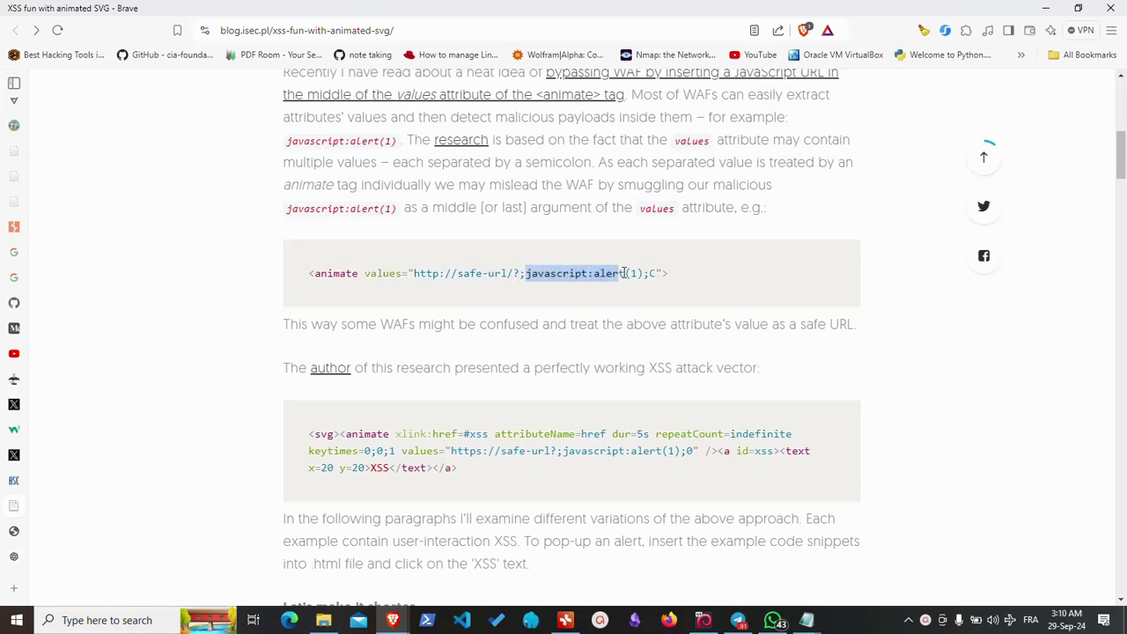
pyautogui.click(645, 273)
pyautogui.doubleClick(652, 274)
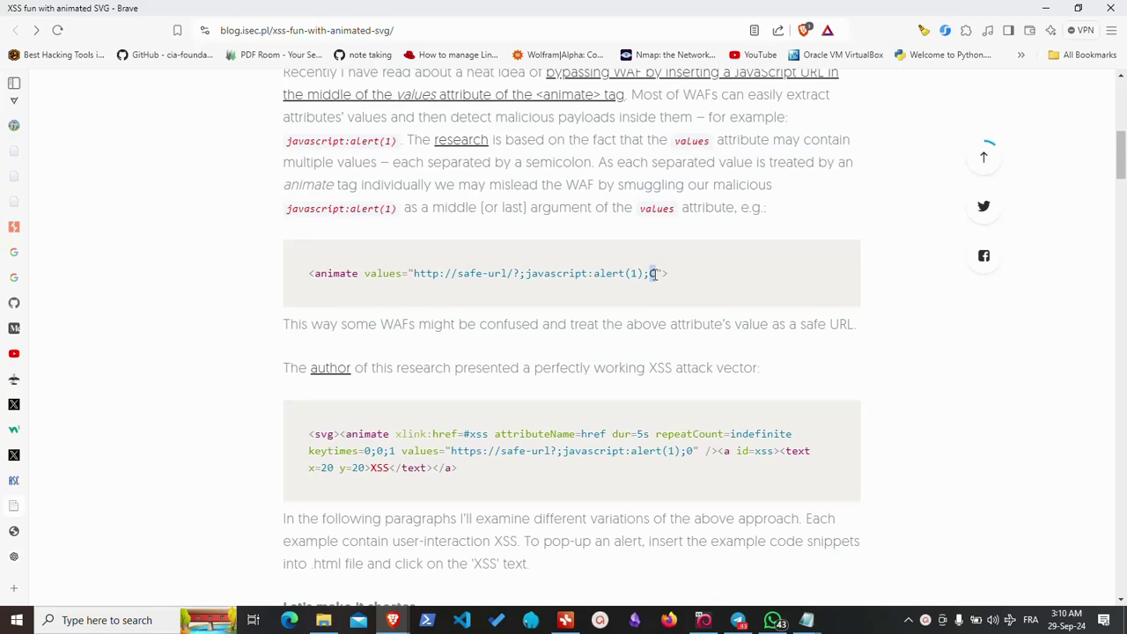
pyautogui.scroll(-3, 572, 275)
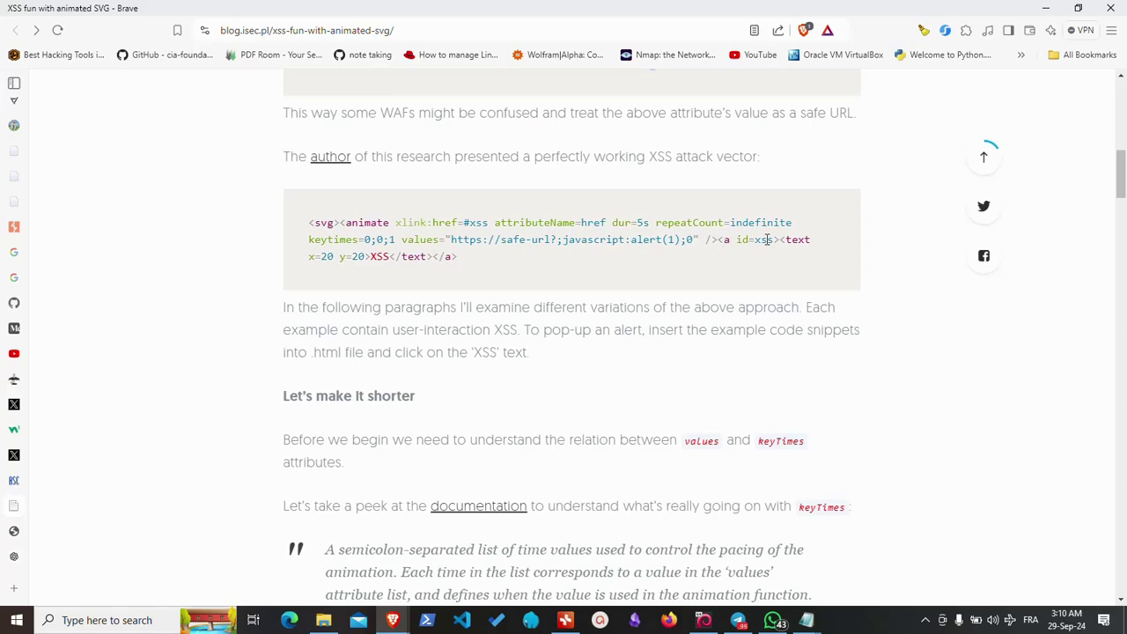
pyautogui.moveTo(768, 240); pyautogui.dragTo(719, 240)
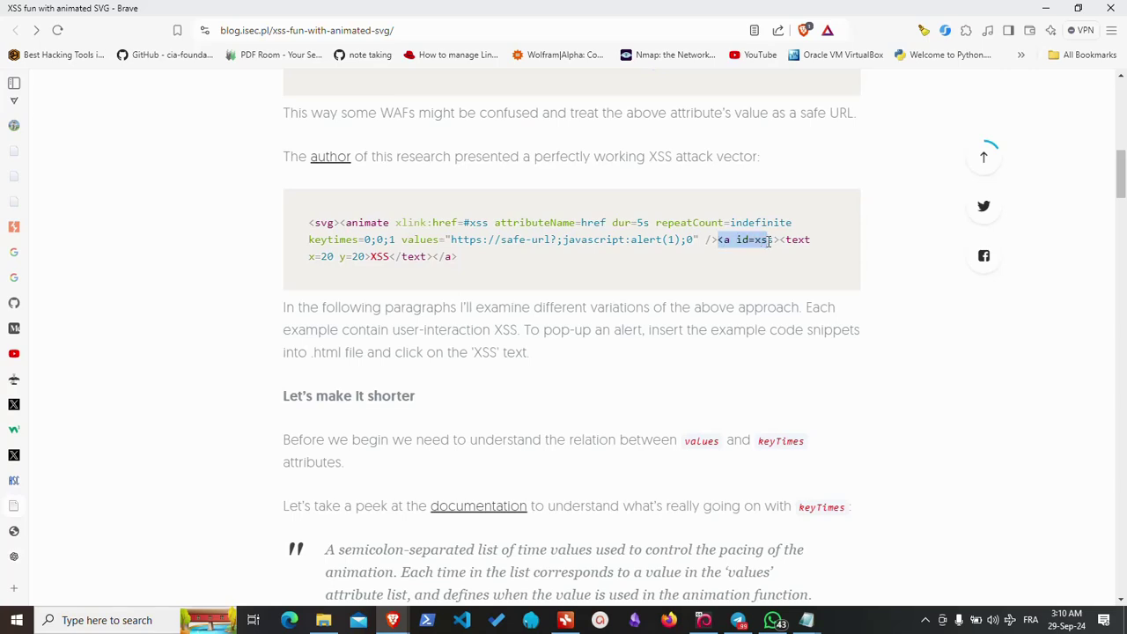
pyautogui.doubleClick(765, 240)
pyautogui.doubleClick(478, 222)
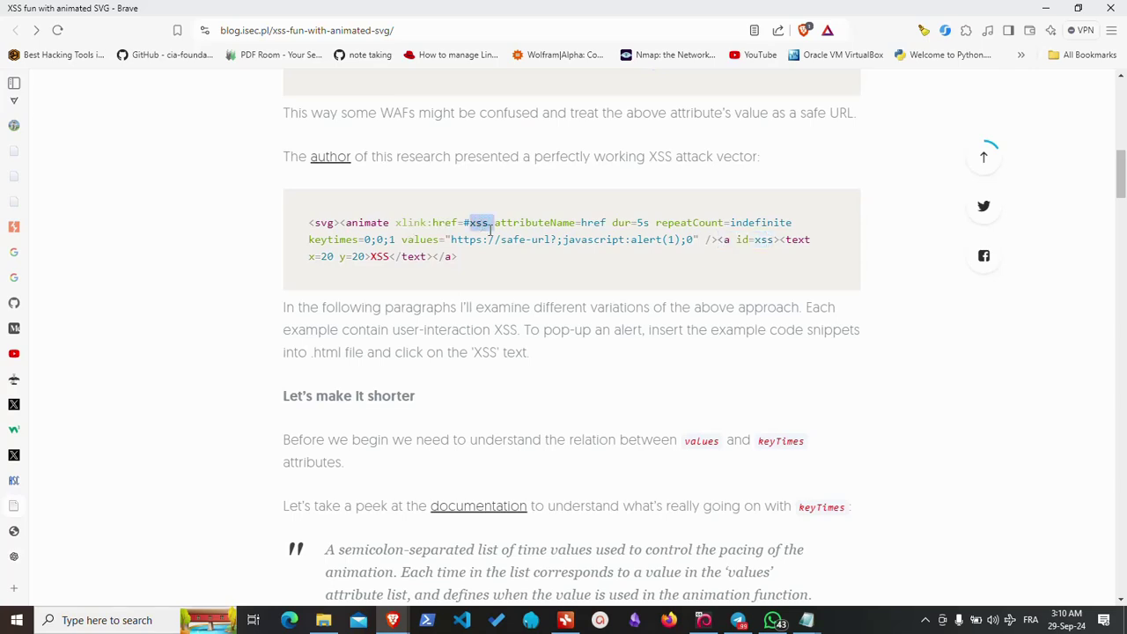
pyautogui.doubleClick(765, 240)
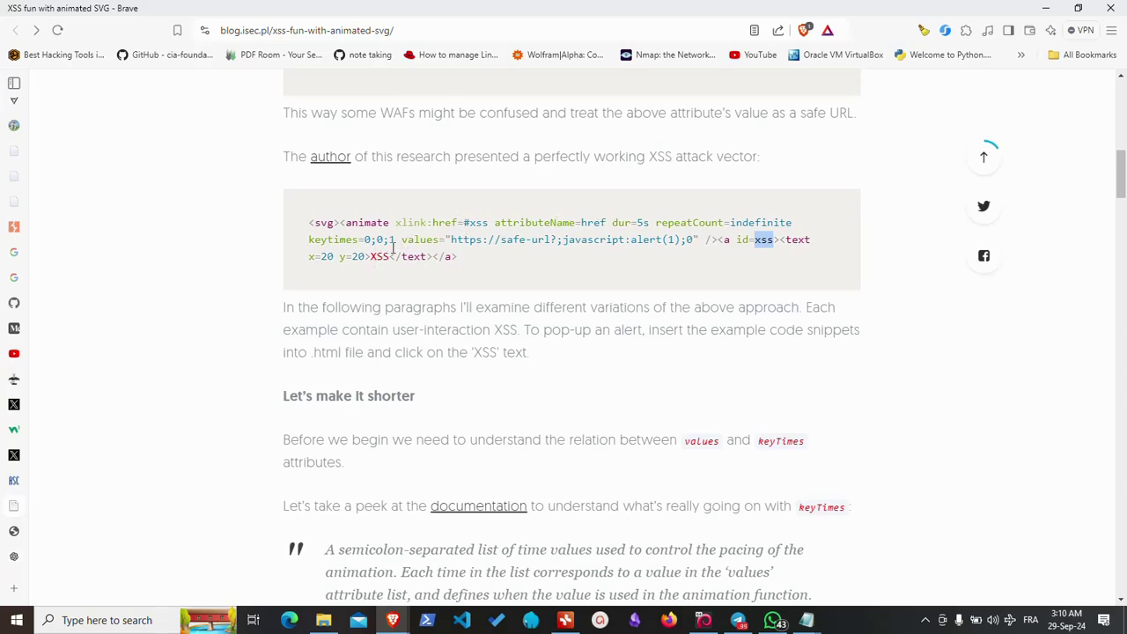
pyautogui.doubleClick(513, 224)
pyautogui.doubleClick(598, 222)
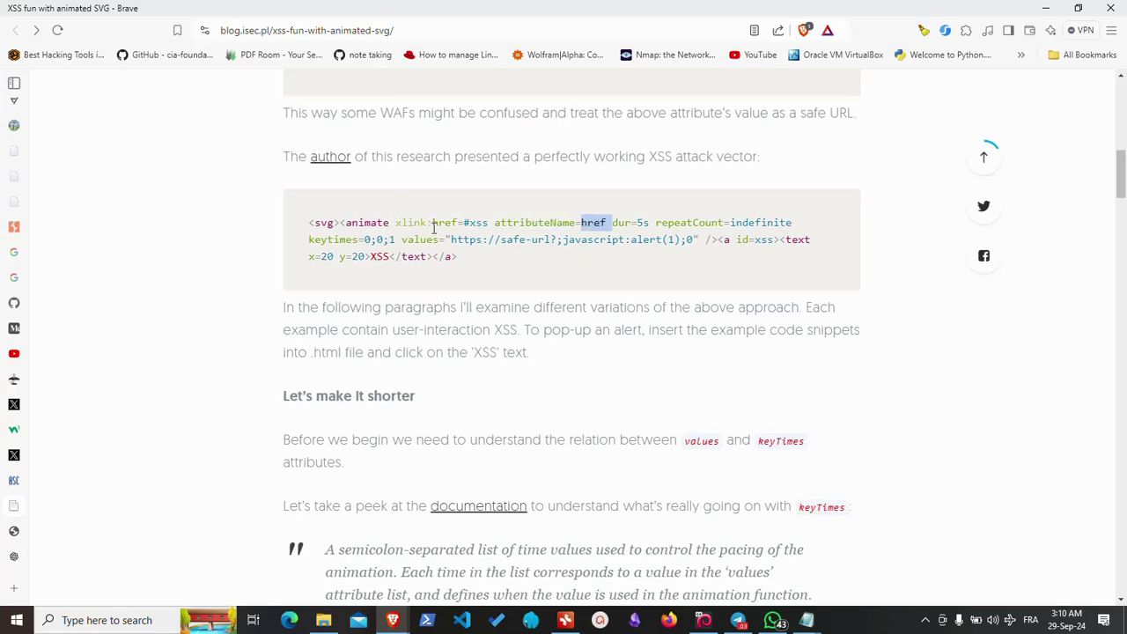
pyautogui.doubleClick(490, 239)
pyautogui.moveTo(455, 239); pyautogui.dragTo(682, 244)
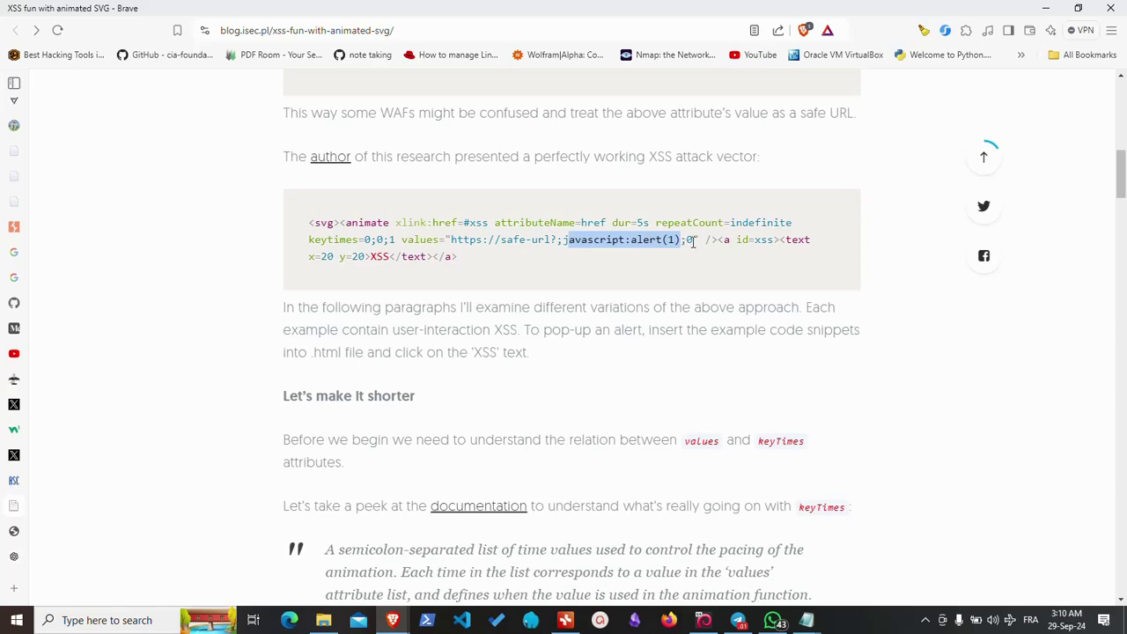
pyautogui.click(692, 241)
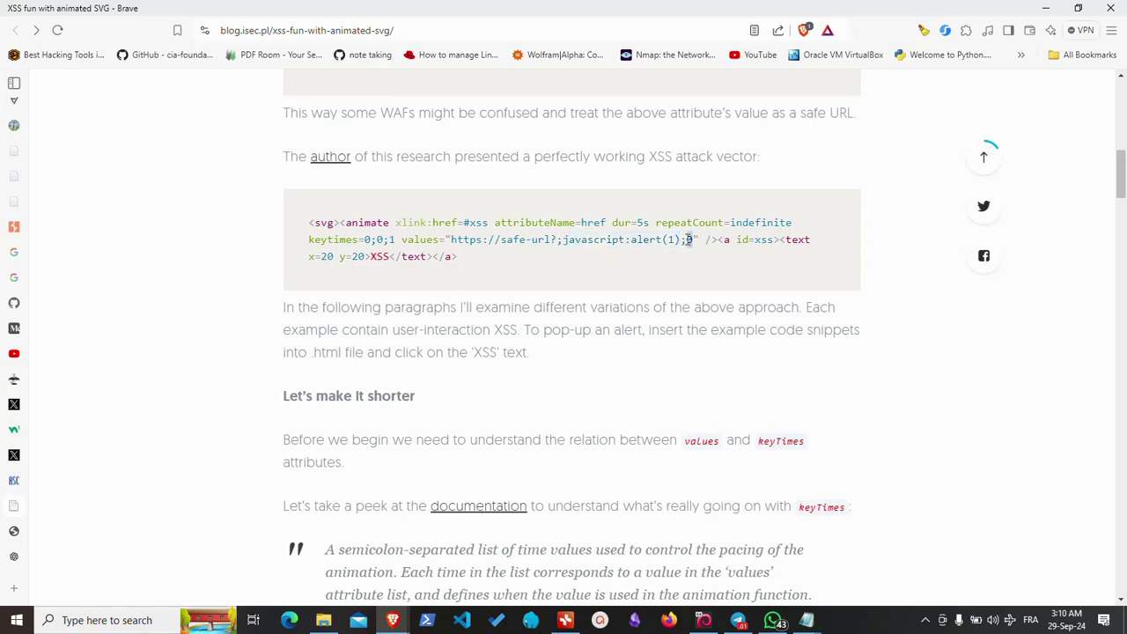
pyautogui.doubleClick(325, 239)
pyautogui.click(363, 240)
pyautogui.moveTo(389, 239)
pyautogui.mouseDown()
pyautogui.moveTo(398, 239)
pyautogui.moveTo(371, 239)
pyautogui.mouseUp()
pyautogui.moveTo(389, 240); pyautogui.dragTo(399, 240)
pyautogui.doubleClick(701, 225)
pyautogui.doubleClick(777, 224)
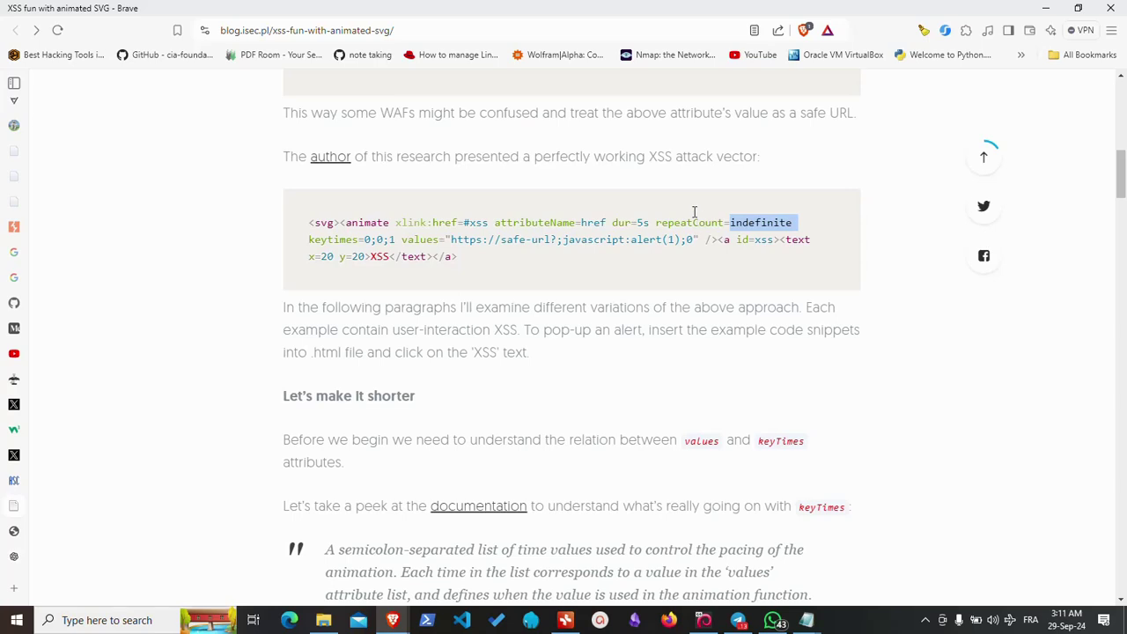
pyautogui.tripleClick(621, 223)
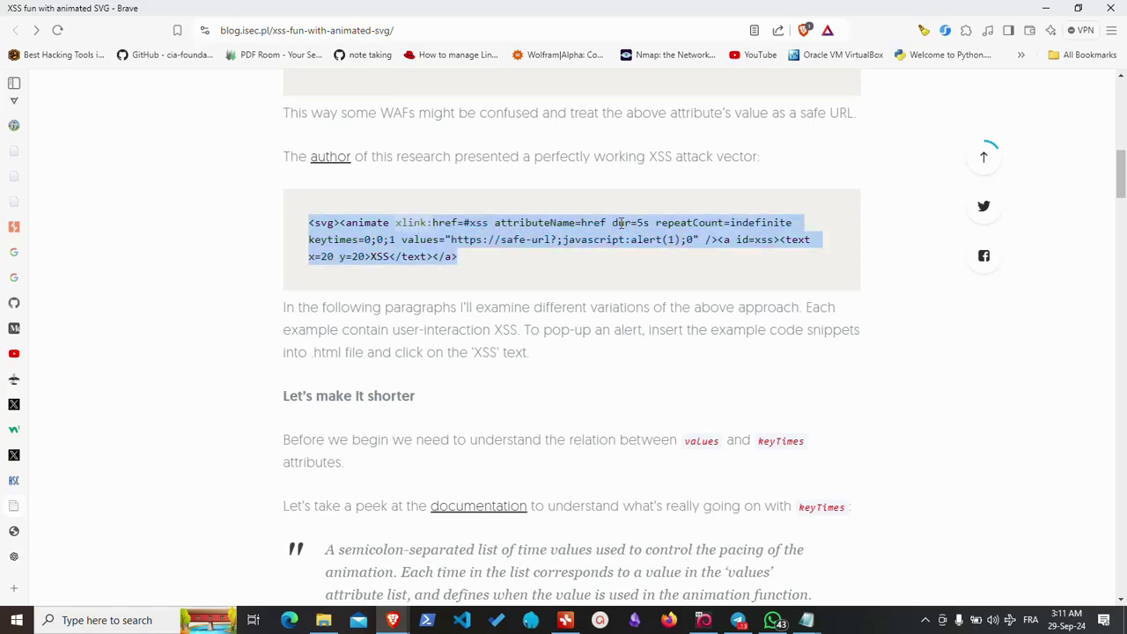
pyautogui.doubleClick(642, 223)
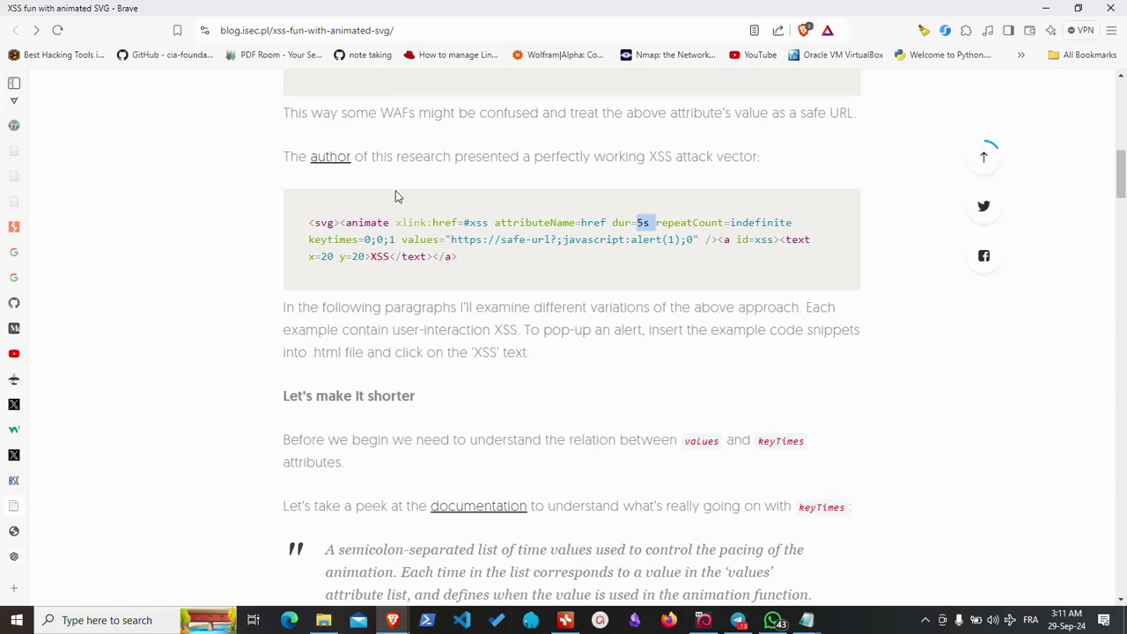
pyautogui.moveTo(562, 240); pyautogui.dragTo(682, 240)
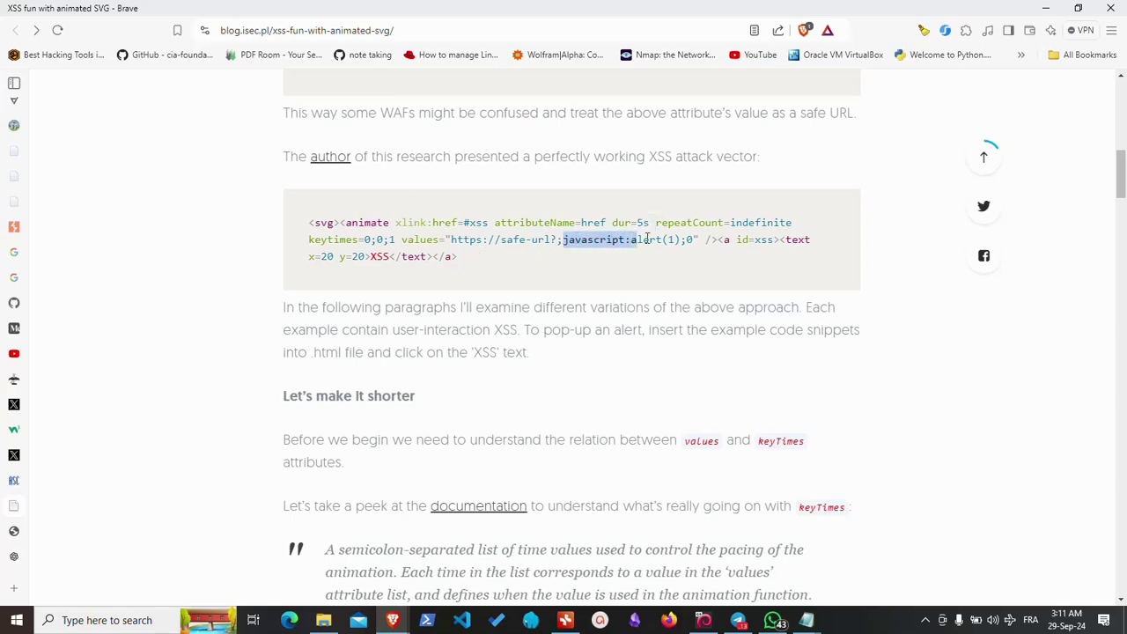
pyautogui.click(383, 239)
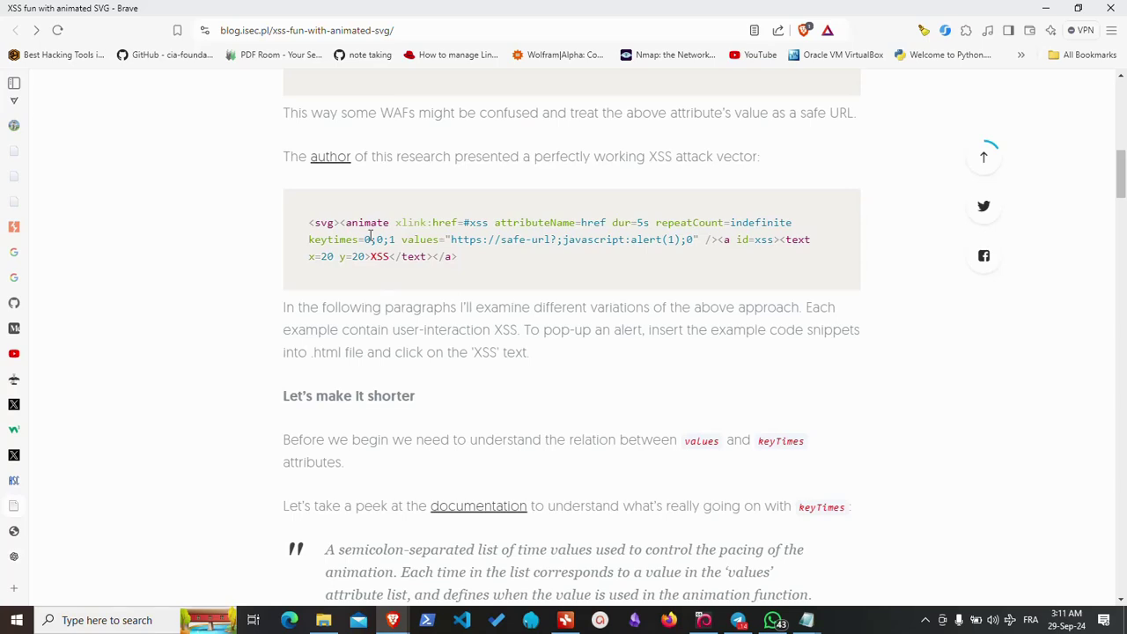
pyautogui.doubleClick(368, 239)
pyautogui.doubleClick(378, 240)
pyautogui.doubleClick(392, 241)
pyautogui.doubleClick(377, 239)
pyautogui.click(383, 240)
pyautogui.doubleClick(391, 240)
# - Scroll past the keyTimes quote to the sliding-circle SVG code and highlight its viewBox attribute
pyautogui.scroll(-1, 244, 303)
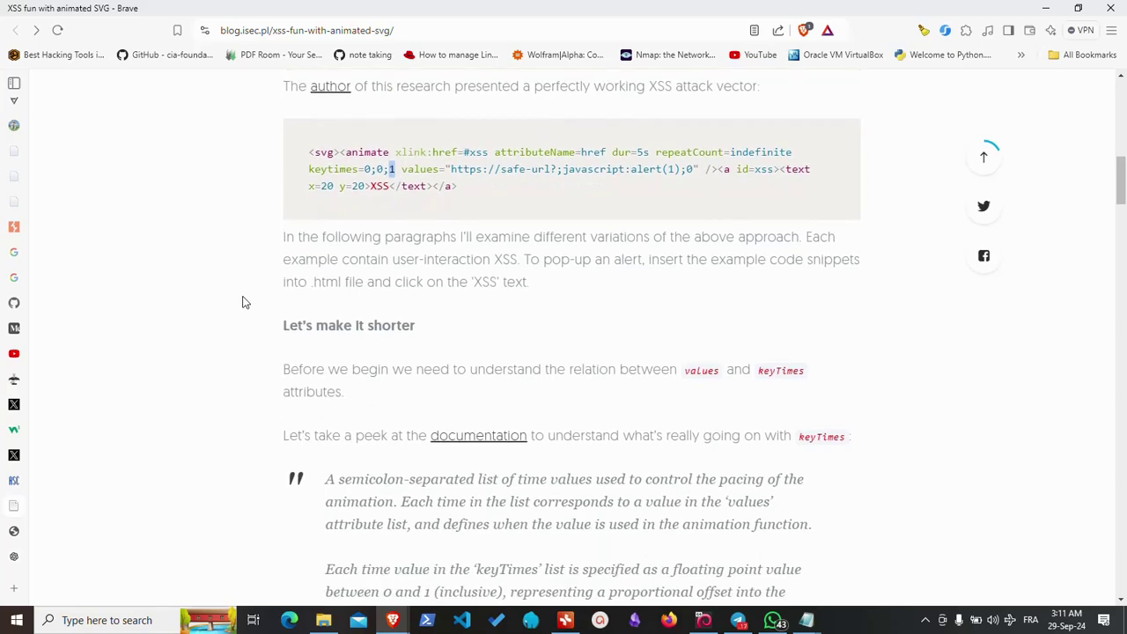
pyautogui.scroll(-2, 244, 302)
pyautogui.scroll(-1, 249, 299)
pyautogui.scroll(-3, 254, 227)
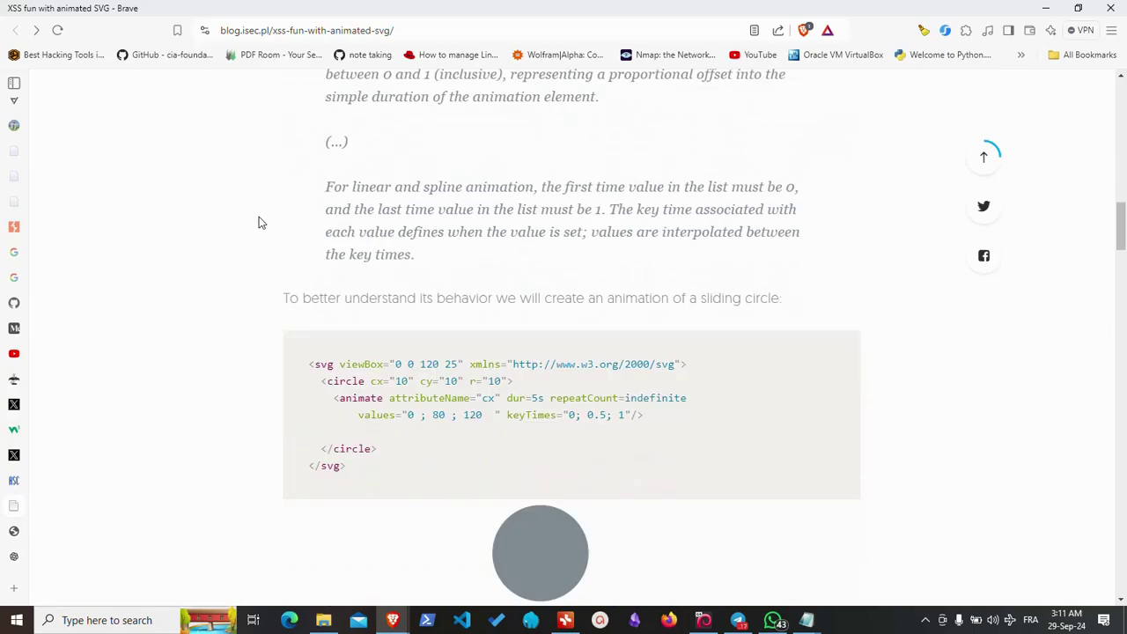
pyautogui.scroll(4, 259, 221)
pyautogui.scroll(3, 264, 221)
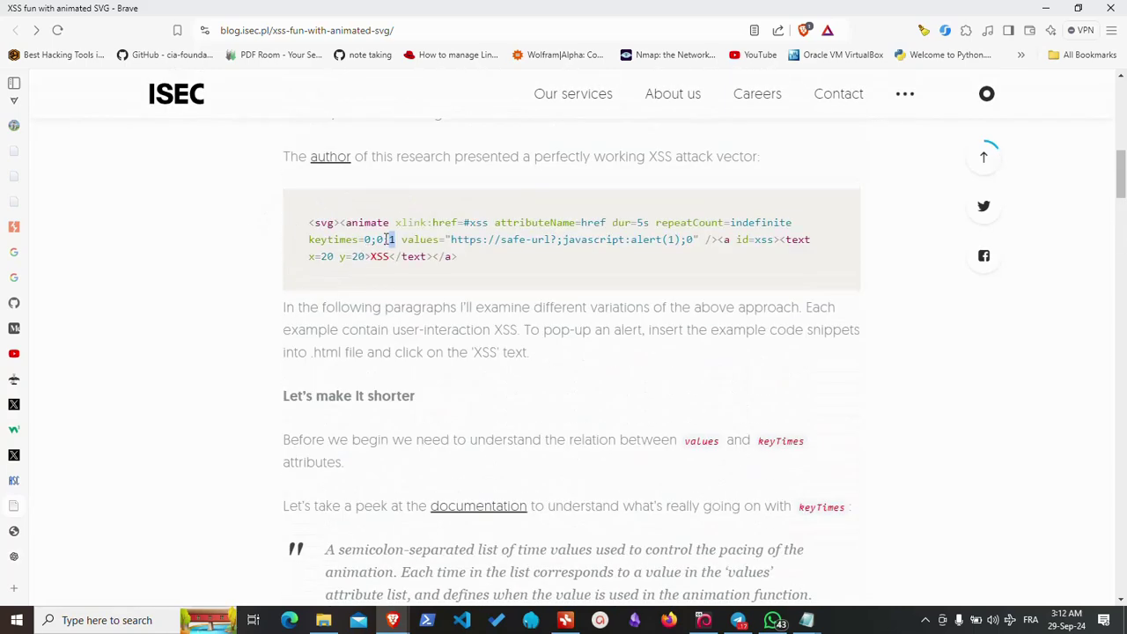
pyautogui.scroll(-2, 251, 339)
pyautogui.scroll(-2, 249, 319)
pyautogui.scroll(2, 249, 320)
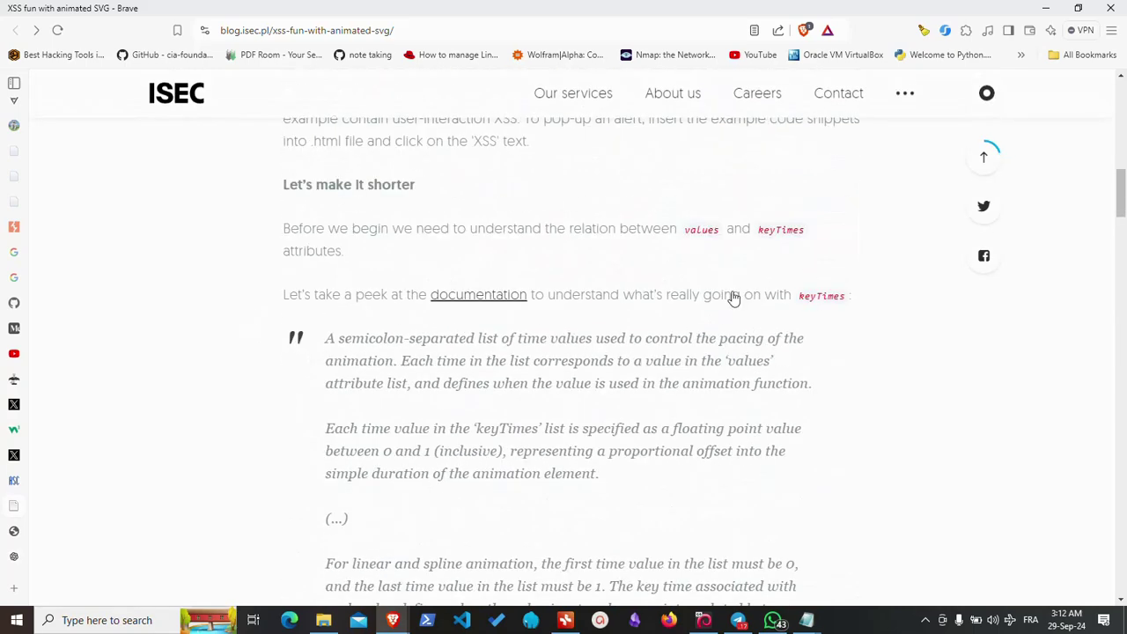
pyautogui.scroll(-1, 307, 282)
pyautogui.scroll(-4, 308, 285)
pyautogui.scroll(-2, 308, 284)
pyautogui.scroll(1, 308, 285)
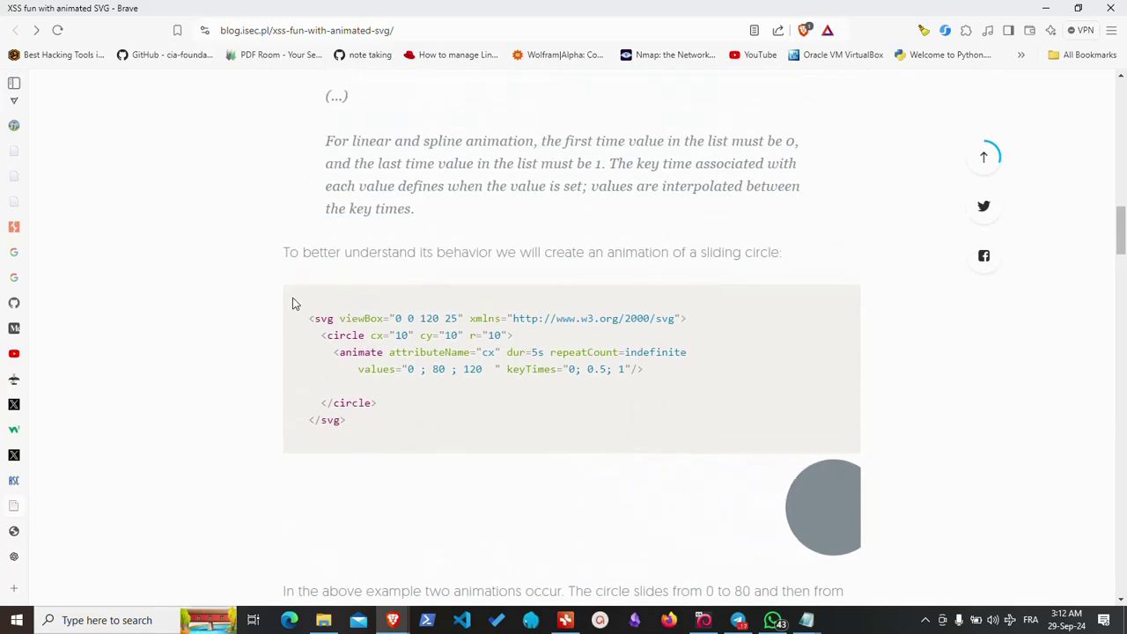
pyautogui.doubleClick(344, 319)
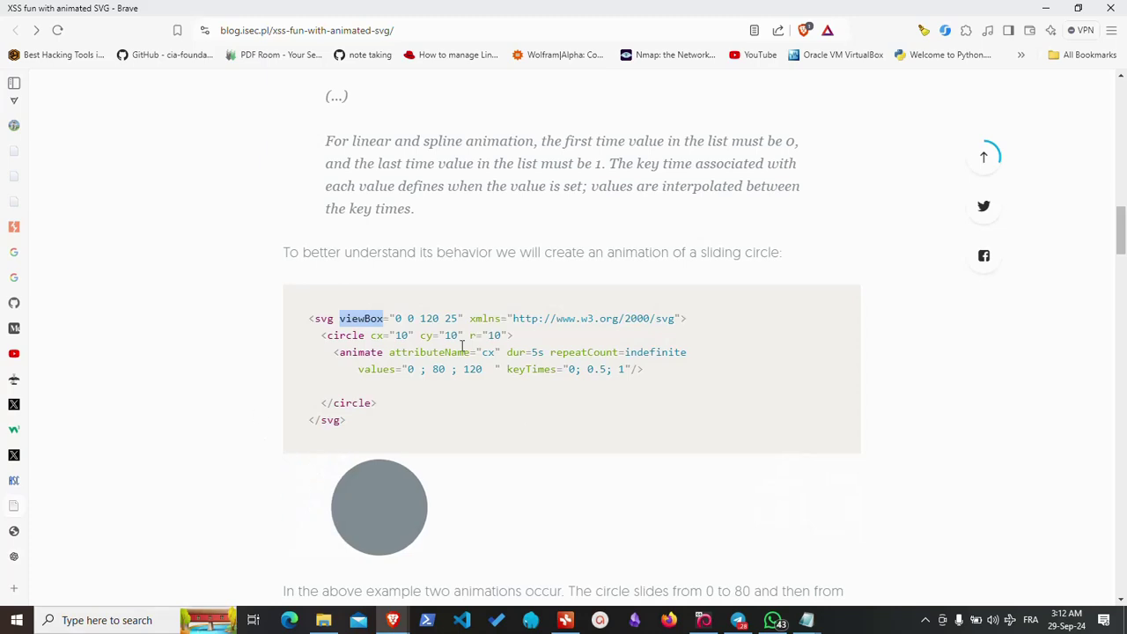
pyautogui.moveTo(323, 336); pyautogui.dragTo(377, 407)
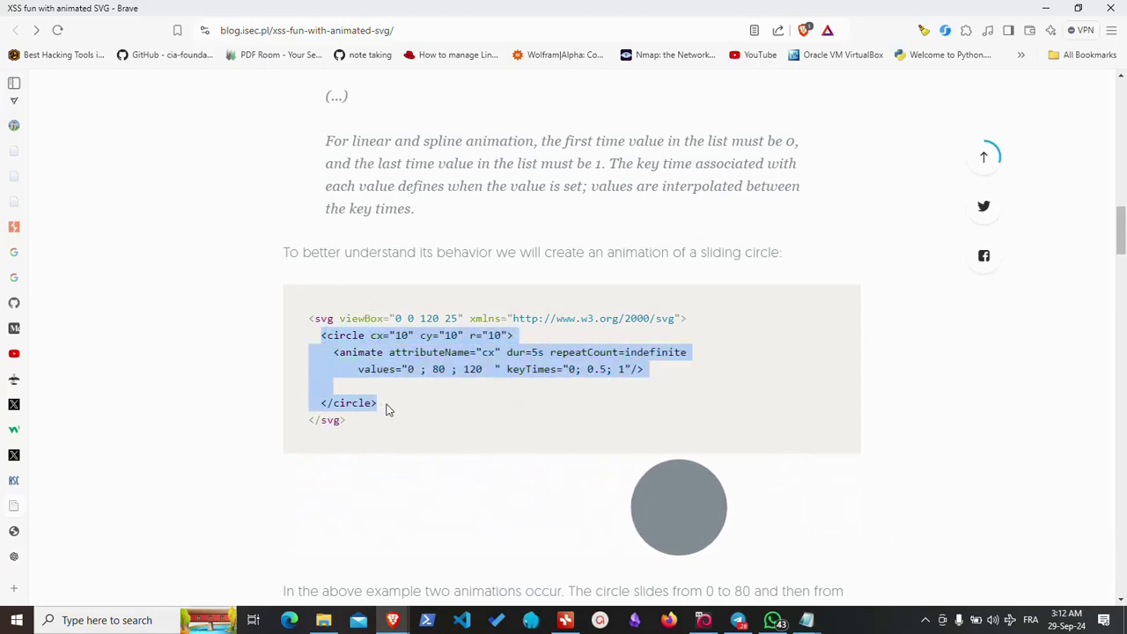
pyautogui.moveTo(334, 352); pyautogui.dragTo(508, 369)
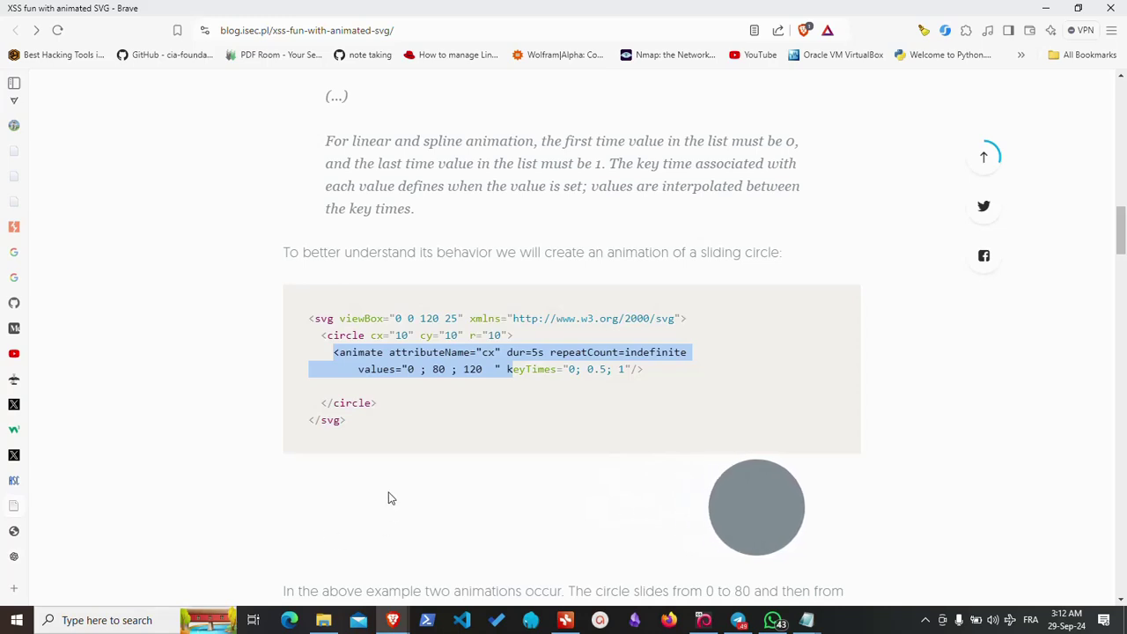
pyautogui.click(550, 356)
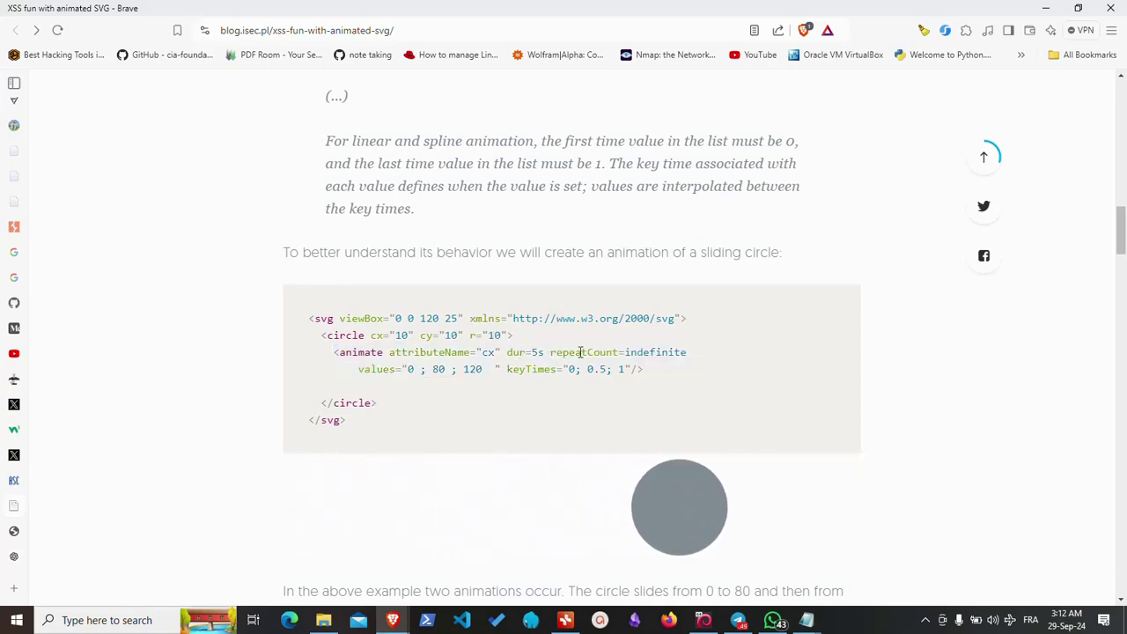
pyautogui.doubleClick(581, 352)
pyautogui.doubleClick(655, 352)
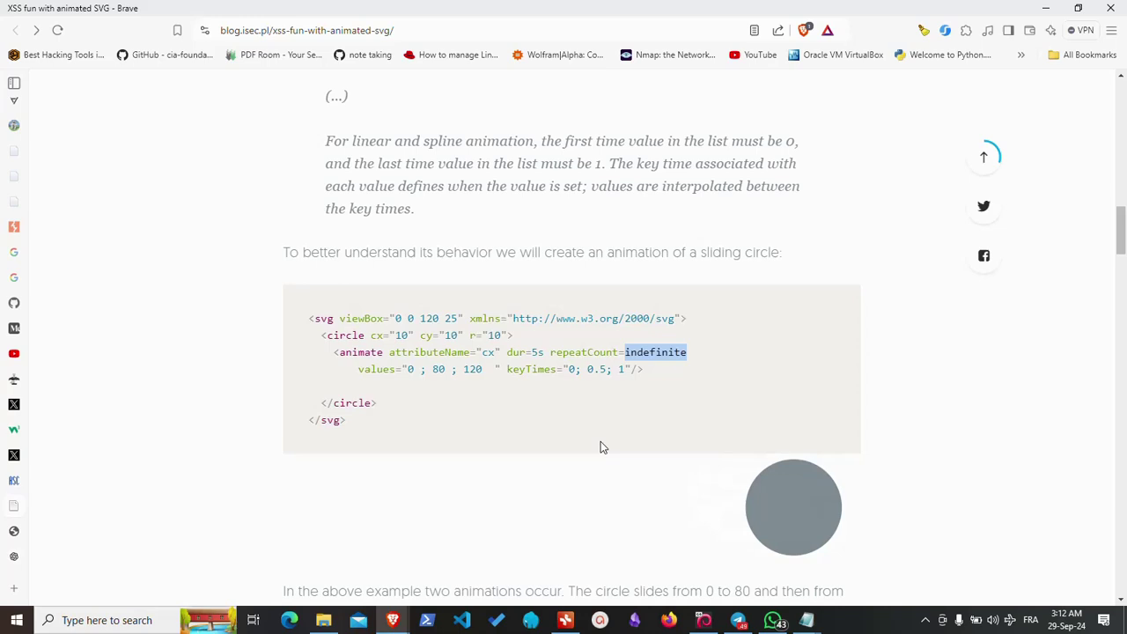
pyautogui.click(545, 352)
pyautogui.doubleClick(546, 352)
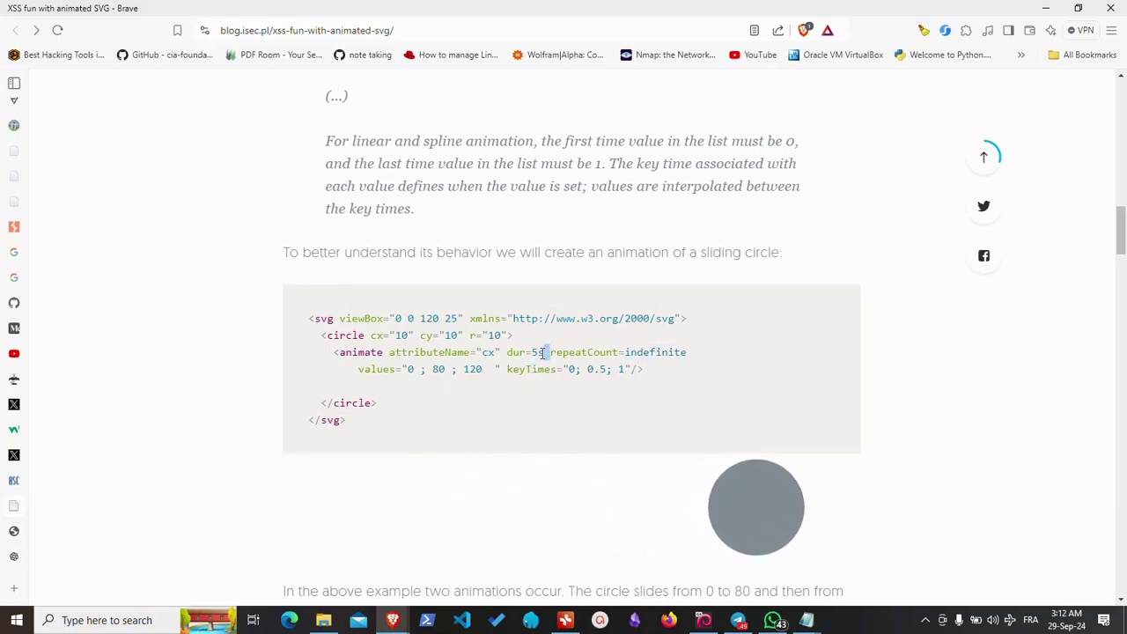
pyautogui.doubleClick(410, 369)
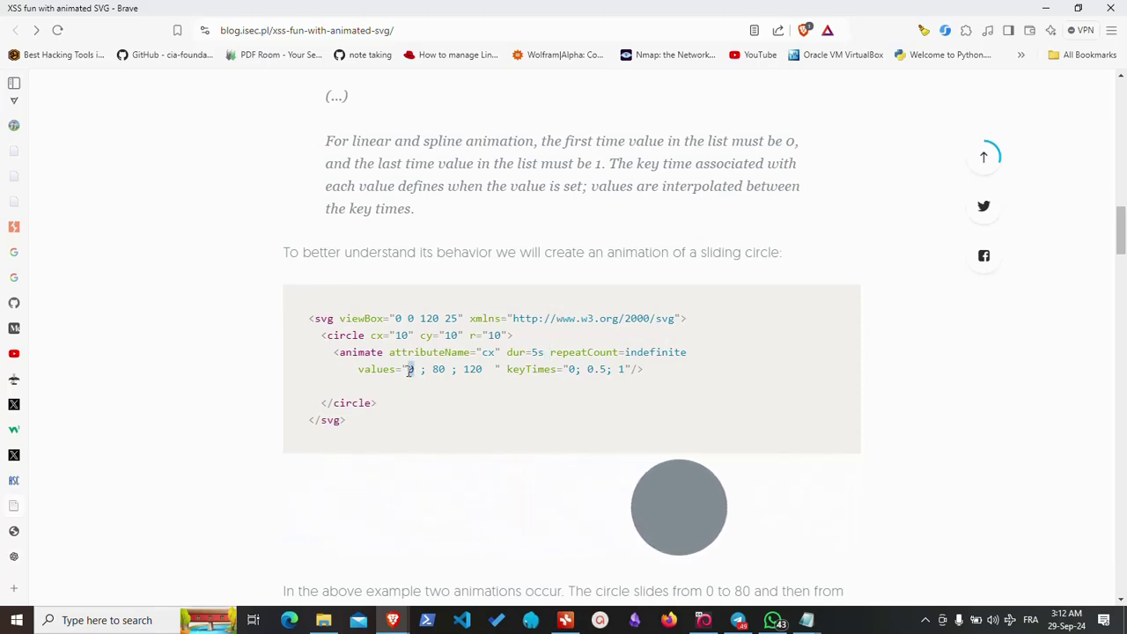
pyautogui.tripleClick(443, 369)
pyautogui.doubleClick(473, 369)
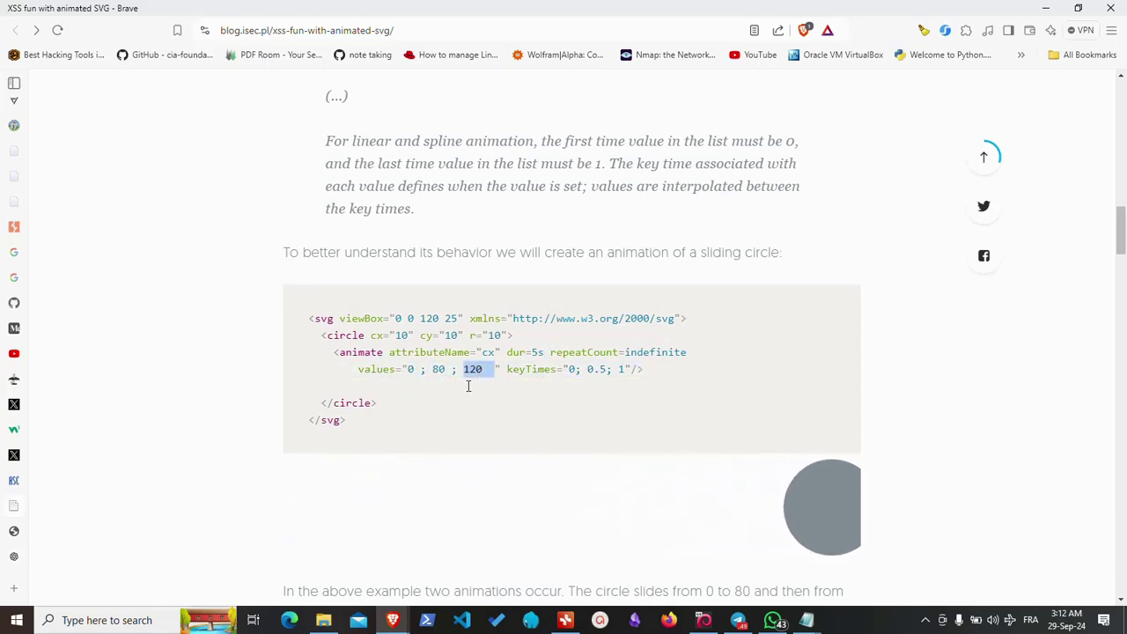
pyautogui.doubleClick(417, 369)
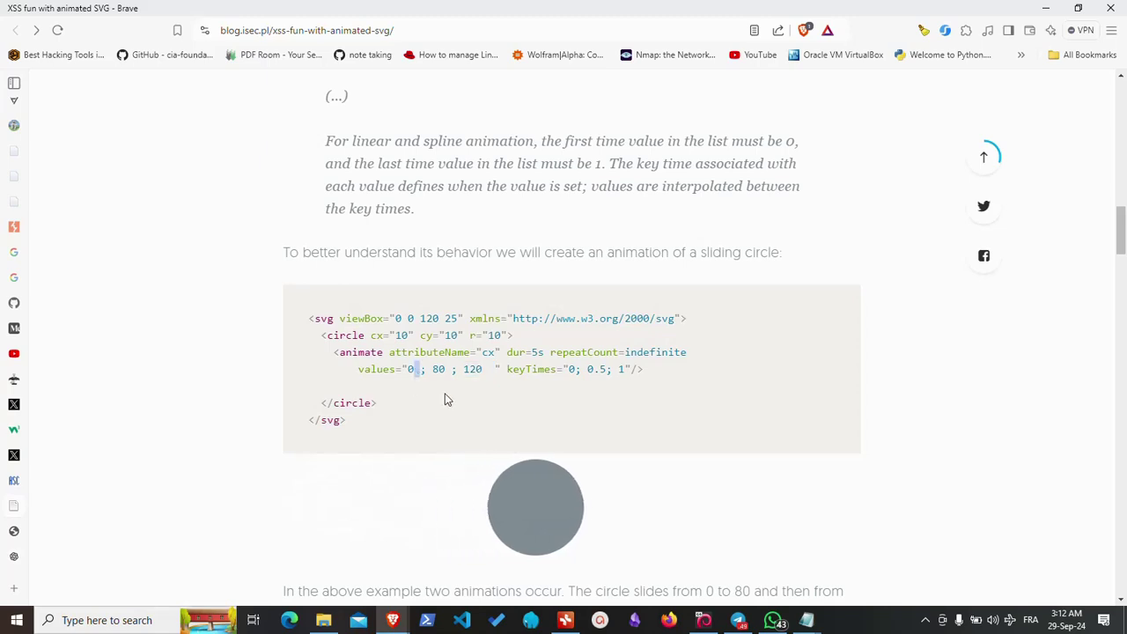
pyautogui.doubleClick(401, 334)
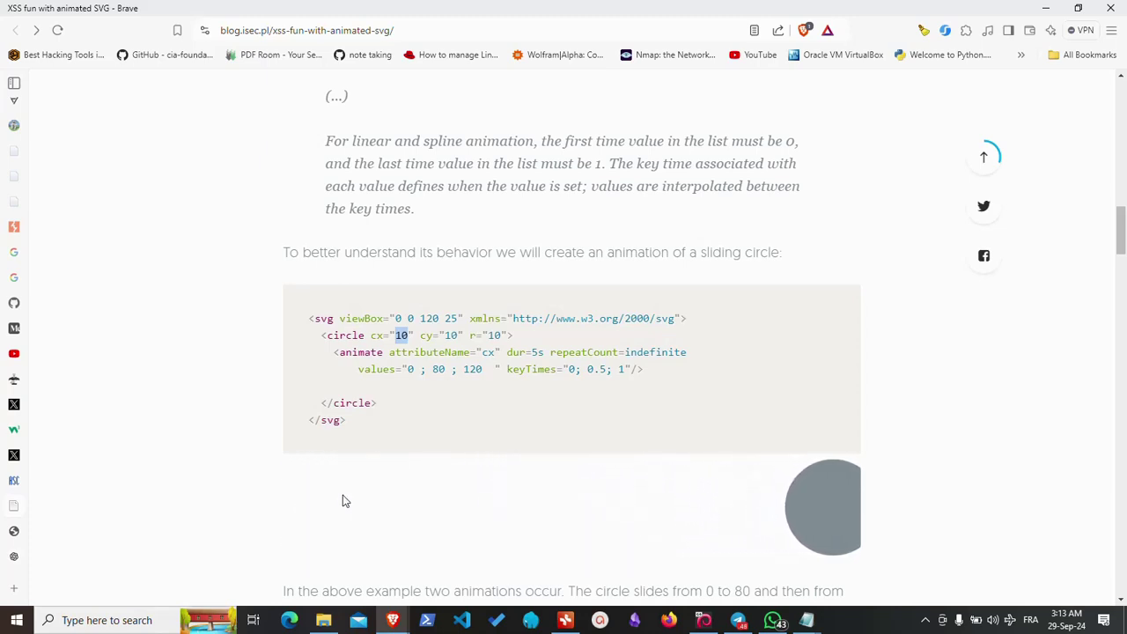
pyautogui.click(412, 369)
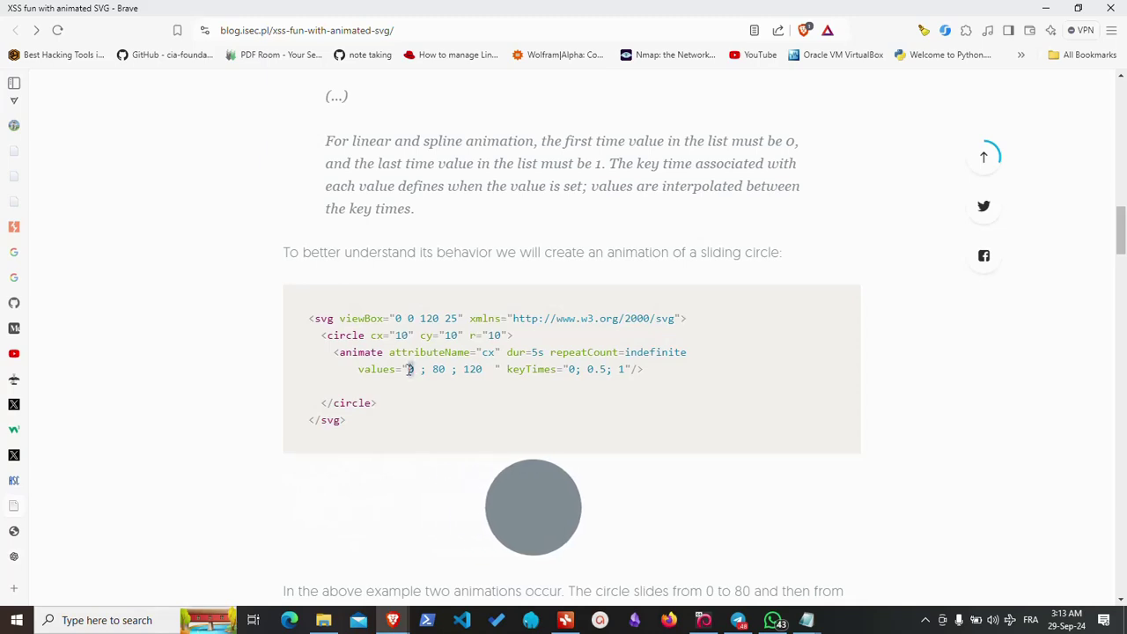
pyautogui.doubleClick(475, 369)
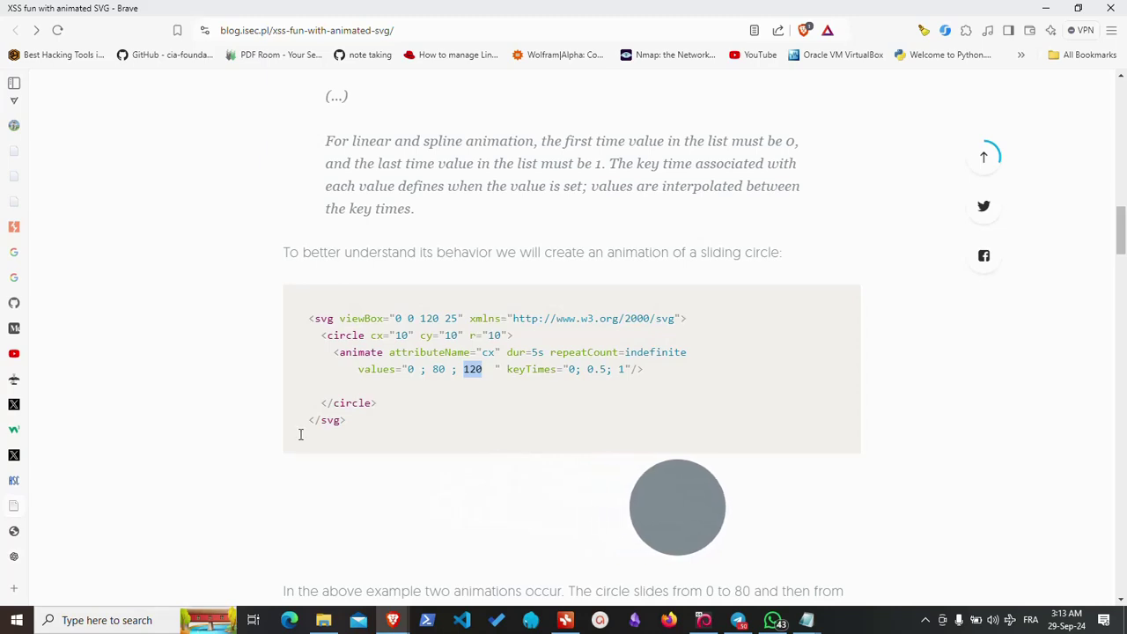
pyautogui.doubleClick(595, 369)
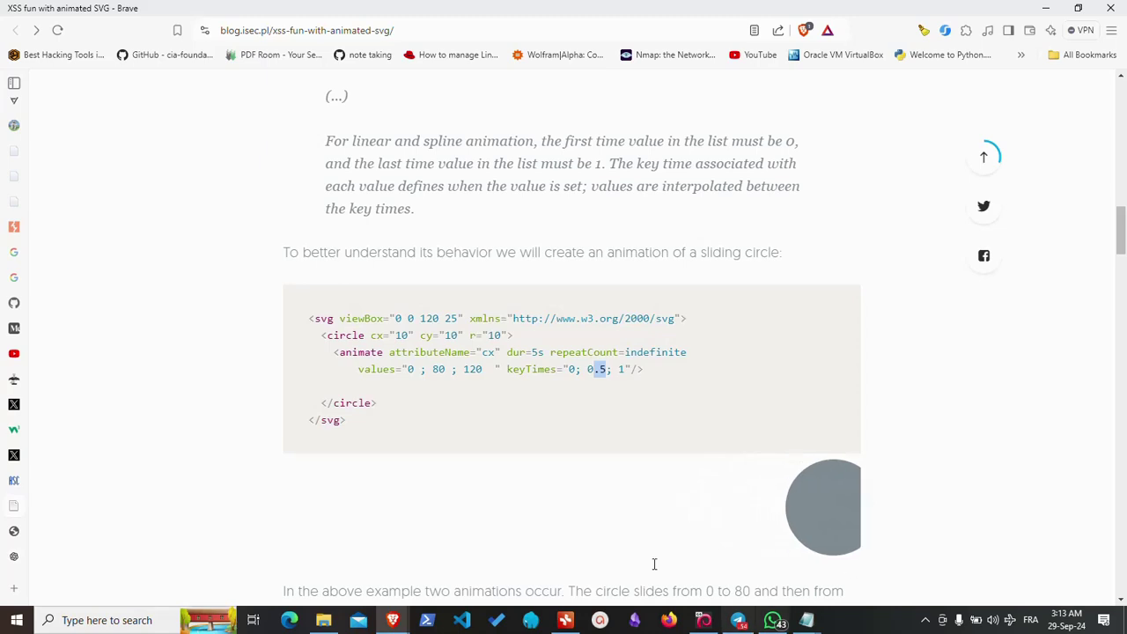
pyautogui.click(604, 369)
pyautogui.moveTo(606, 369)
pyautogui.mouseDown()
pyautogui.moveTo(567, 369)
pyautogui.moveTo(627, 369)
pyautogui.mouseUp()
pyautogui.click(587, 369)
pyautogui.scroll(-5, 354, 431)
pyautogui.scroll(2, 352, 423)
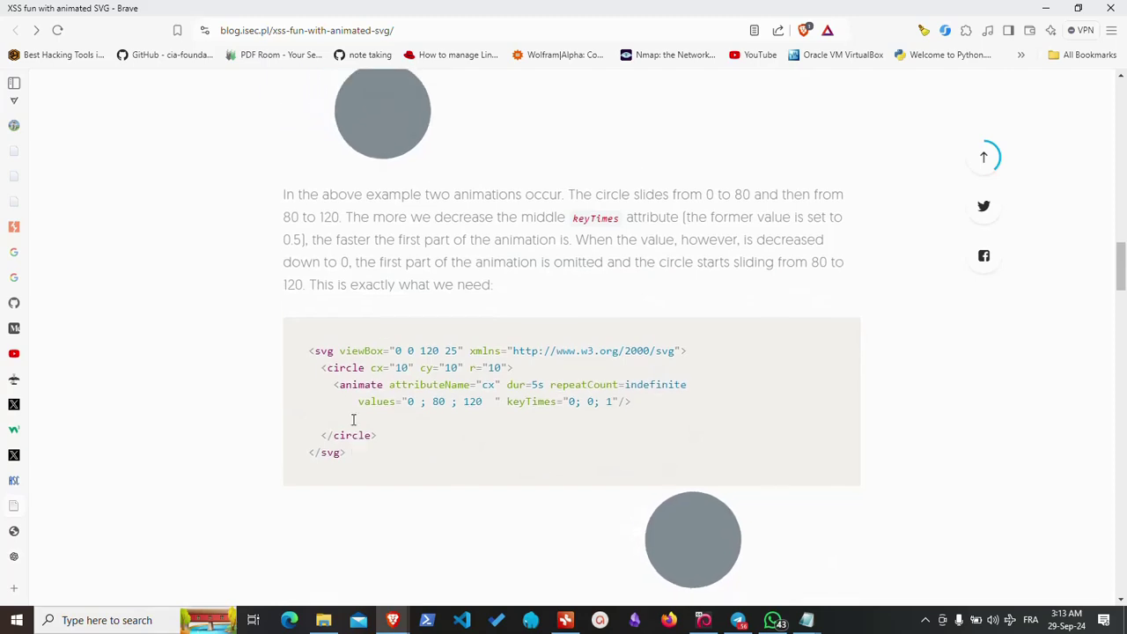
pyautogui.scroll(3, 379, 398)
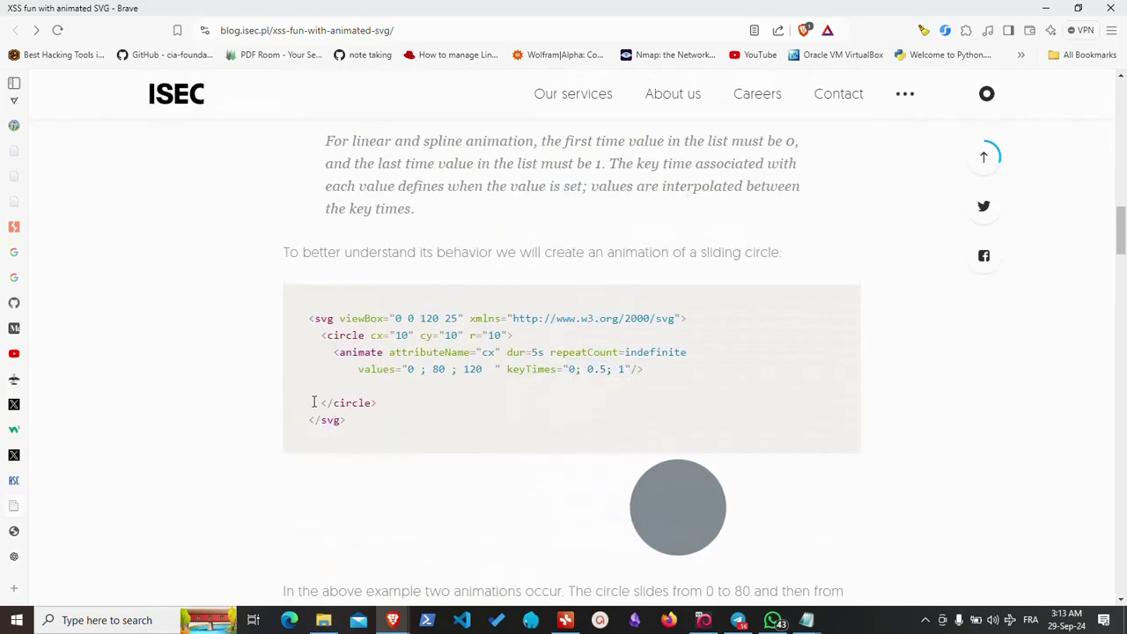
pyautogui.moveTo(351, 426); pyautogui.dragTo(286, 305)
pyautogui.scroll(-3, 298, 370)
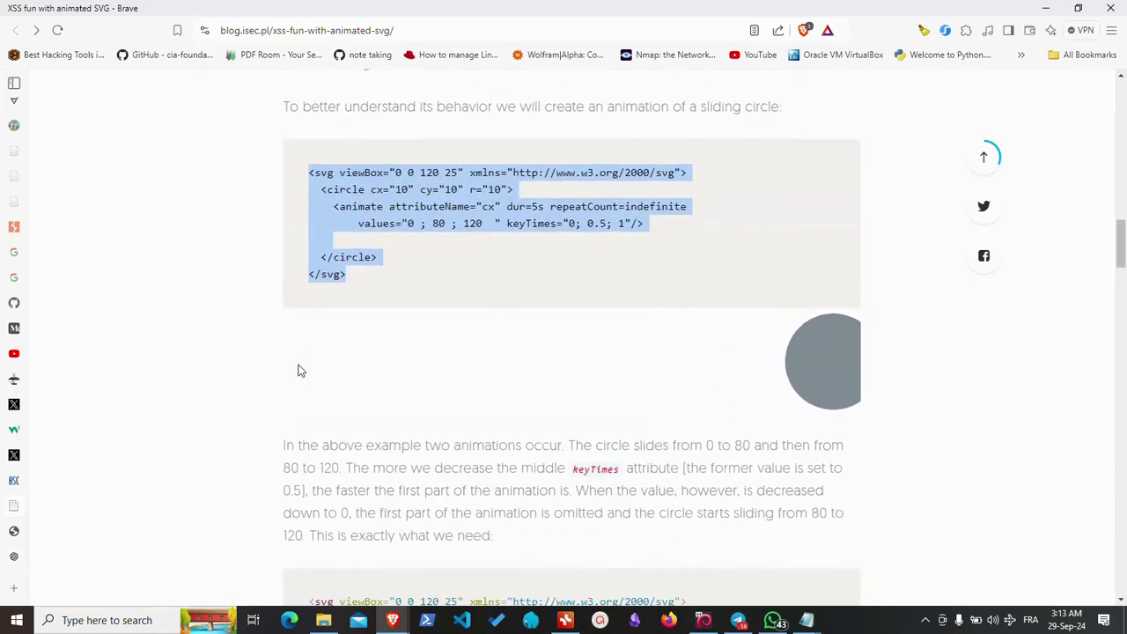
pyautogui.scroll(-2, 291, 353)
pyautogui.scroll(4, 348, 313)
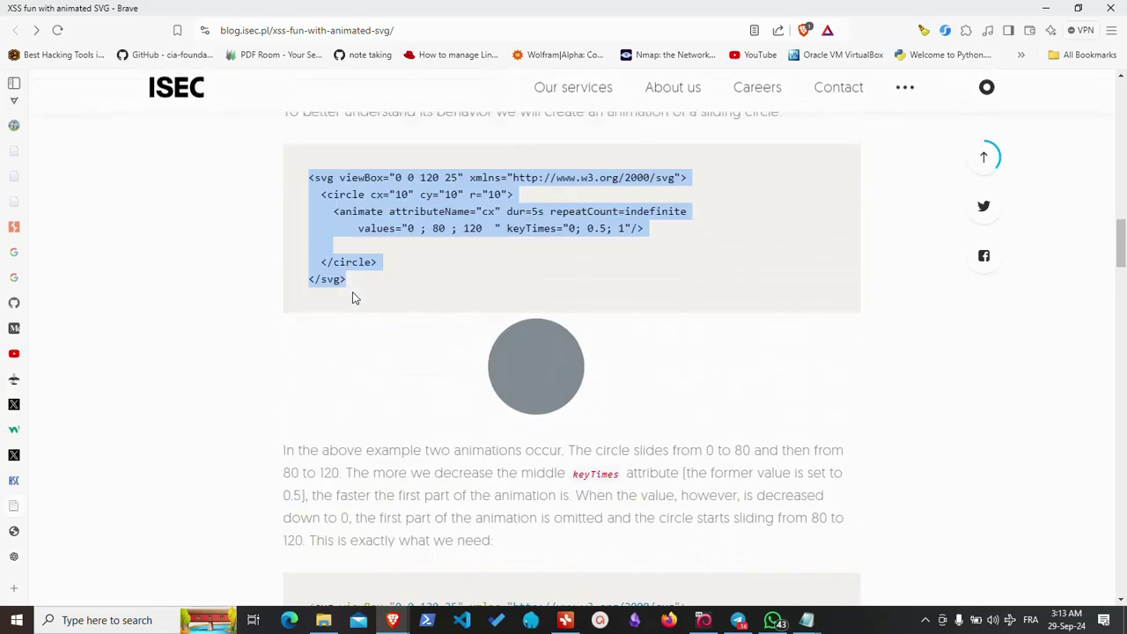
pyautogui.scroll(-1, 290, 357)
pyautogui.scroll(-3, 297, 356)
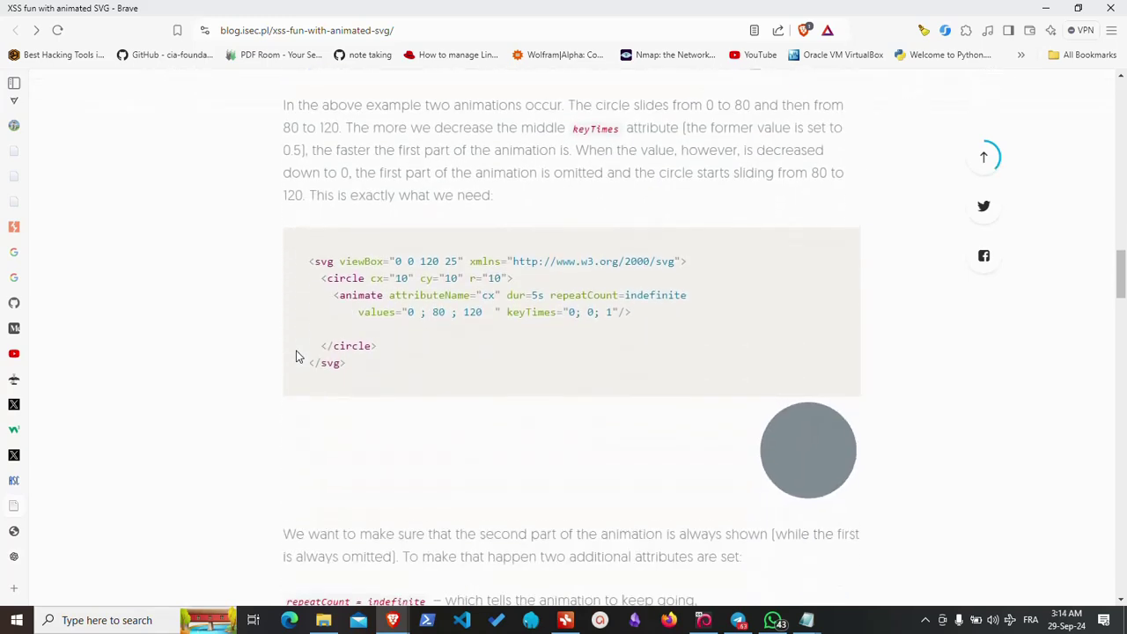
pyautogui.scroll(1, 322, 337)
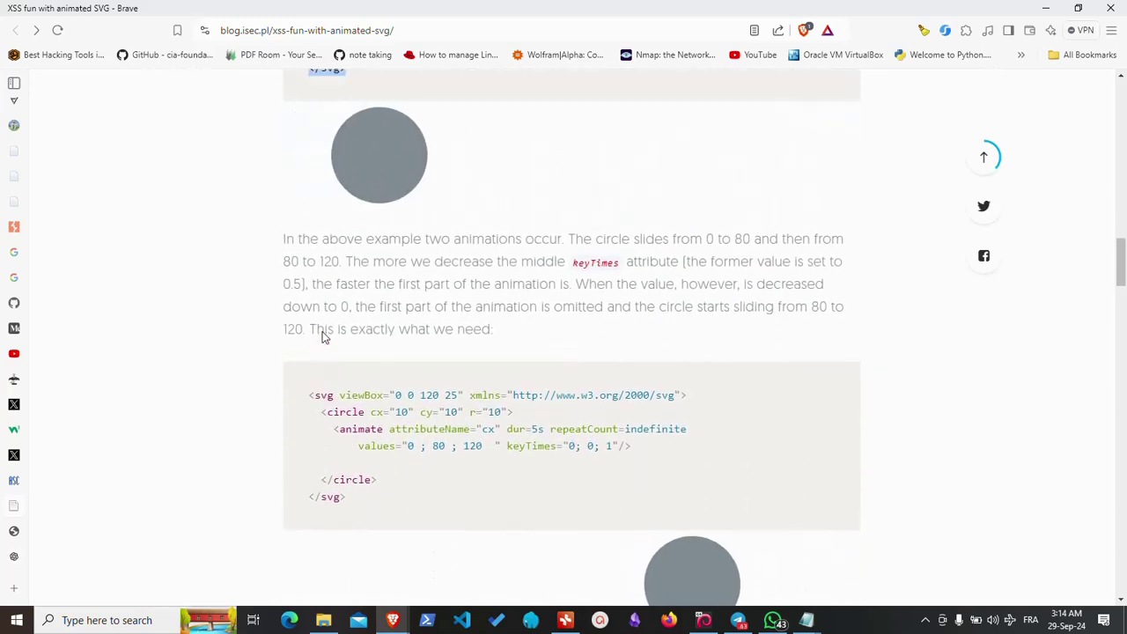
pyautogui.scroll(-1, 323, 335)
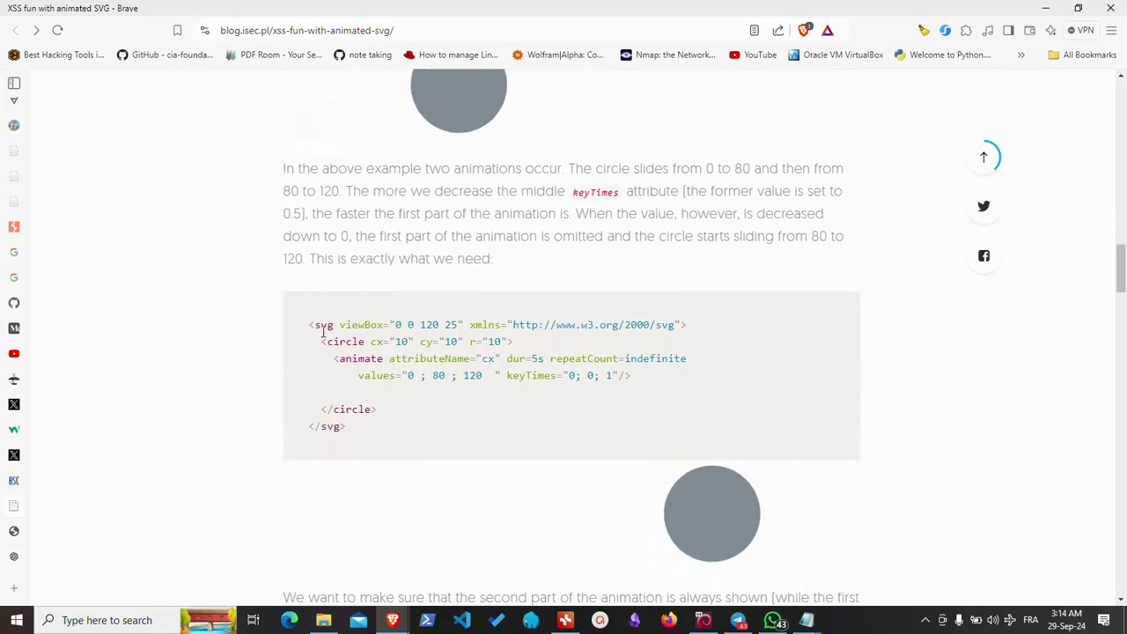
pyautogui.doubleClick(571, 375)
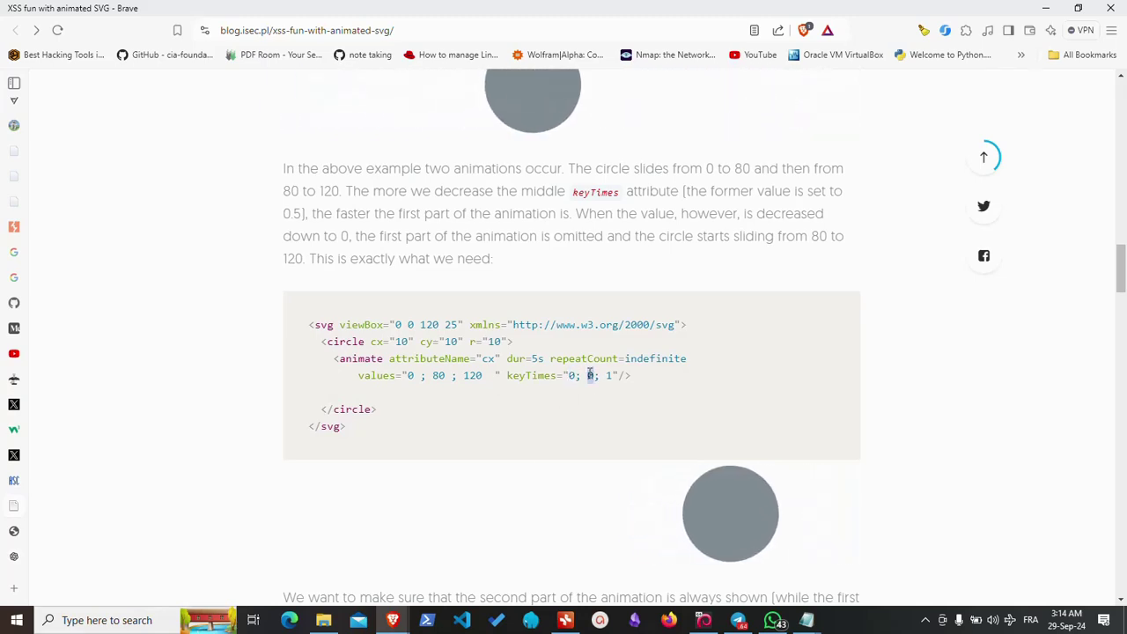
pyautogui.moveTo(432, 375); pyautogui.dragTo(448, 375)
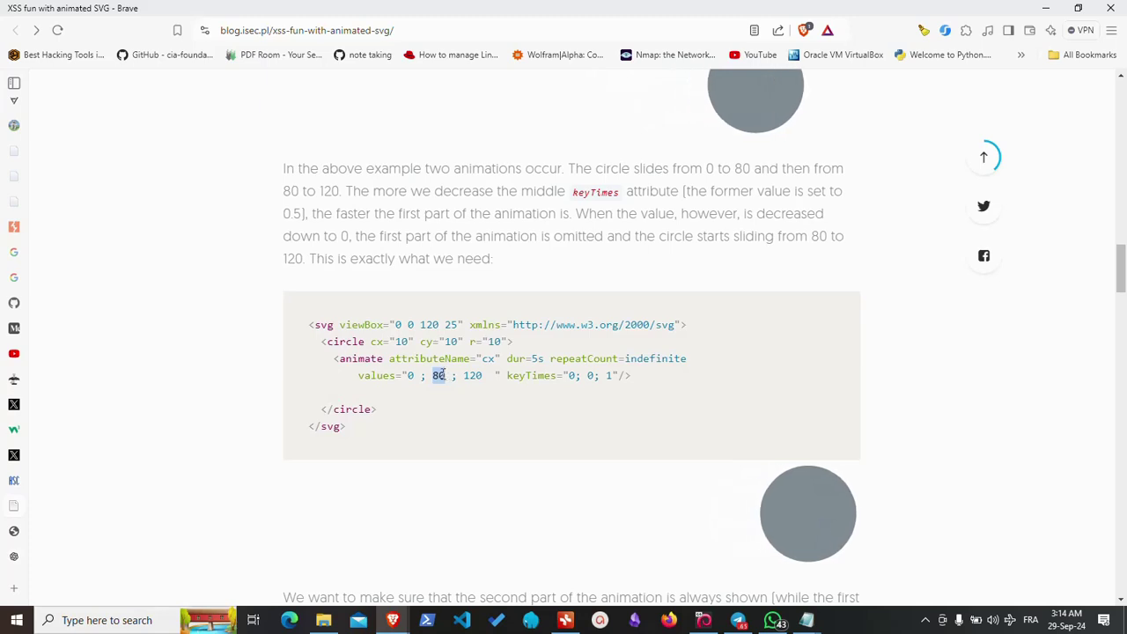
pyautogui.doubleClick(591, 375)
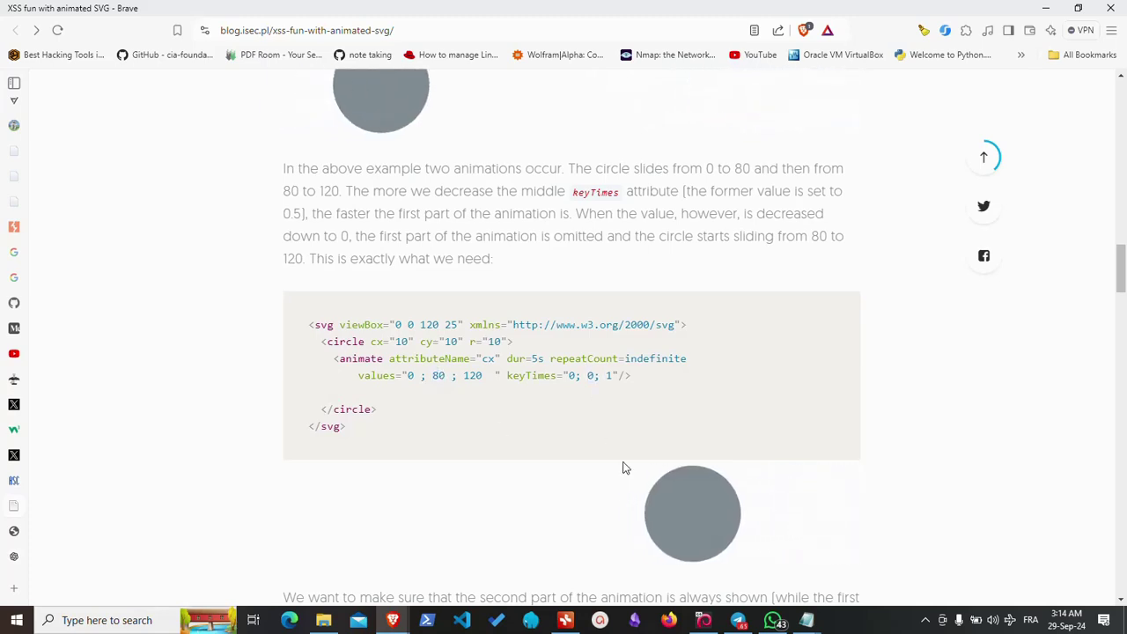
pyautogui.click(684, 495)
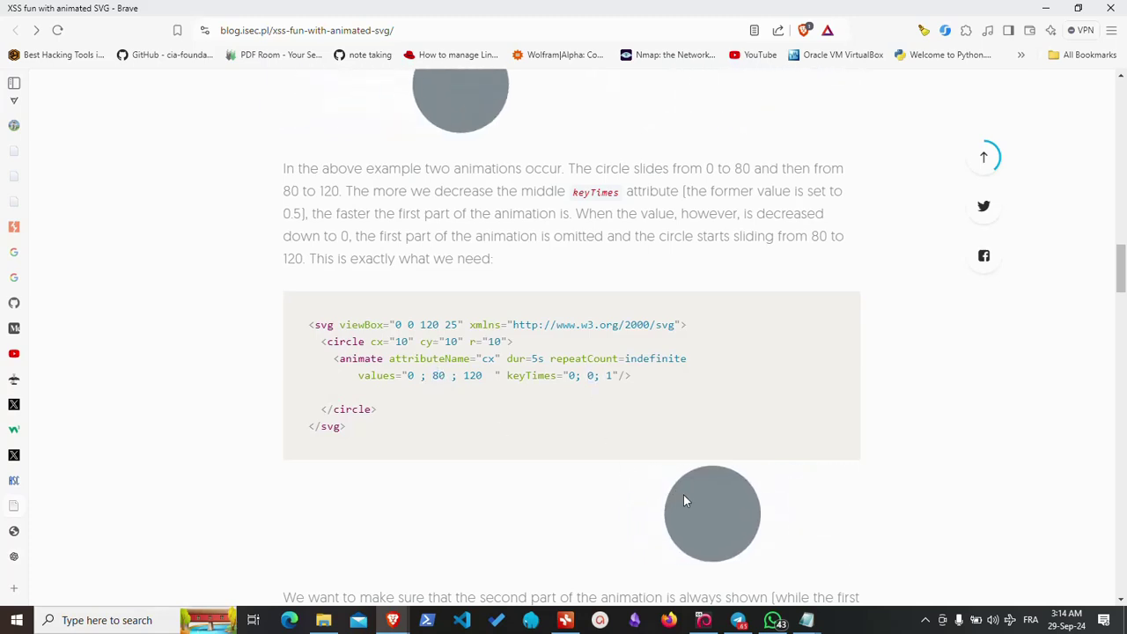
pyautogui.doubleClick(473, 375)
# - Return to the XSS attack vector and highlight javascript:alert(1) and the trailing 0 in its values
pyautogui.scroll(5, 624, 377)
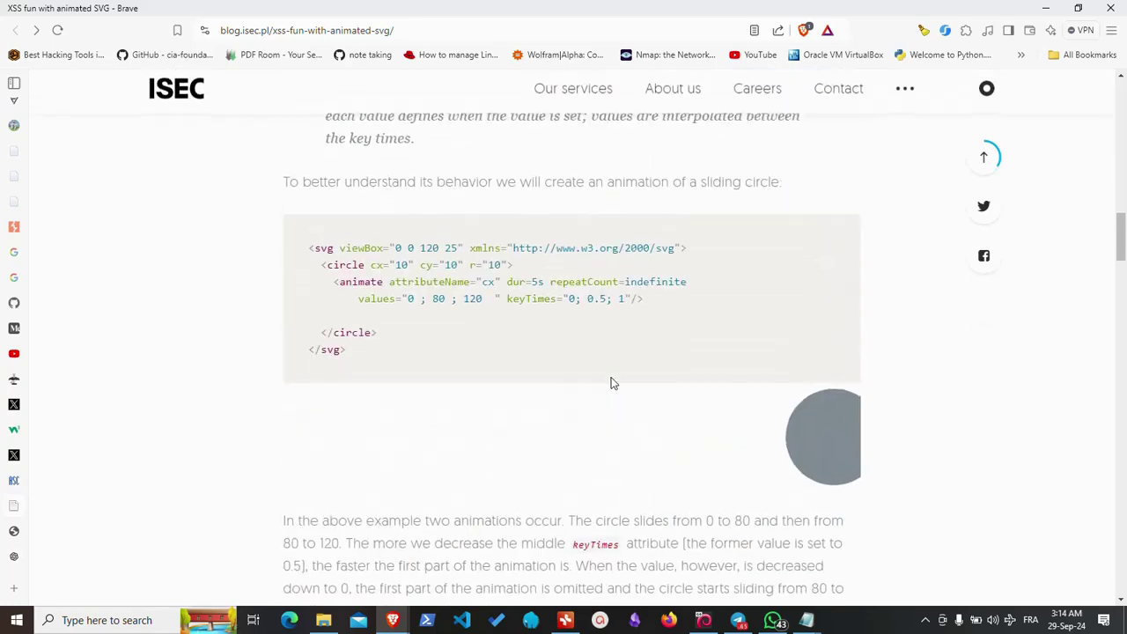
pyautogui.scroll(5, 611, 380)
pyautogui.scroll(5, 611, 380)
pyautogui.scroll(3, 613, 377)
pyautogui.scroll(-3, 612, 377)
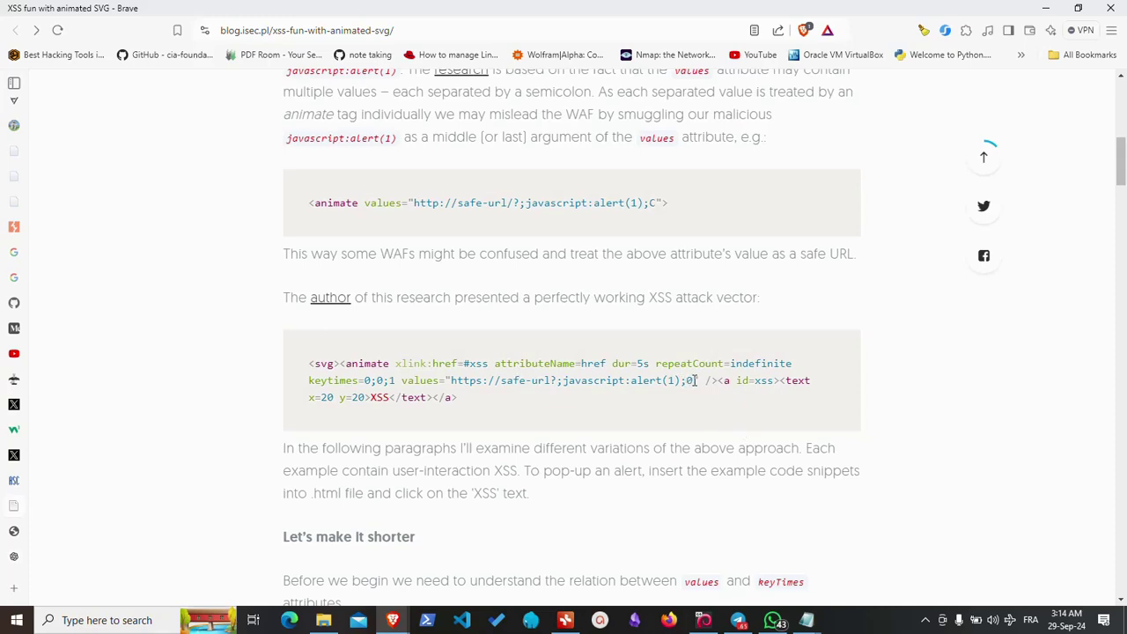
pyautogui.moveTo(690, 380); pyautogui.dragTo(574, 386)
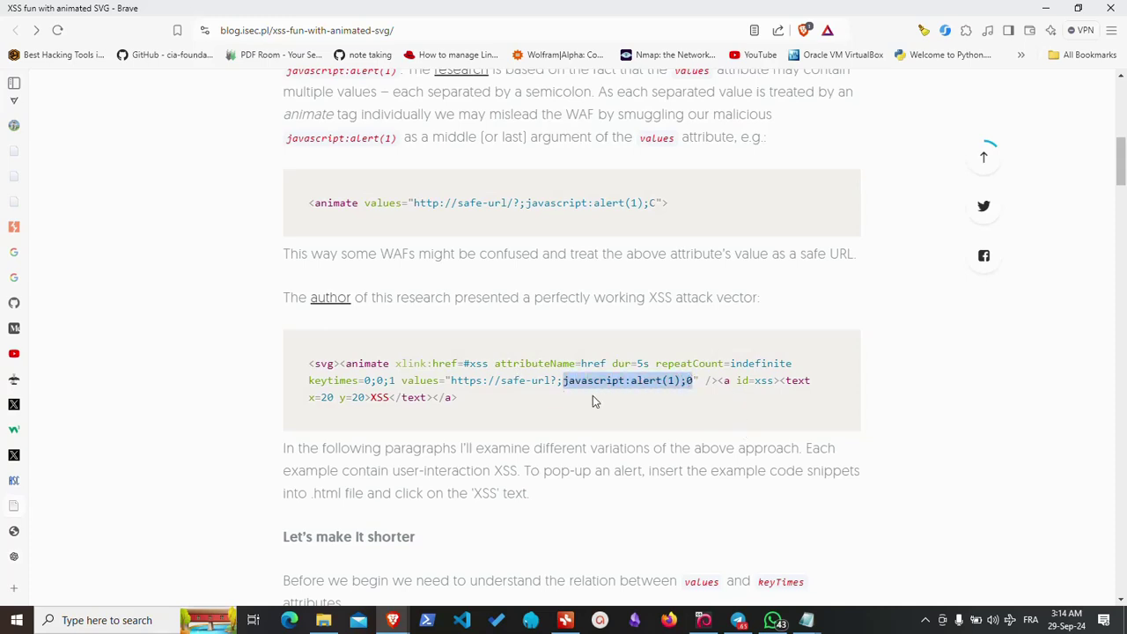
pyautogui.moveTo(565, 381); pyautogui.dragTo(677, 385)
pyautogui.moveTo(695, 381); pyautogui.dragTo(683, 381)
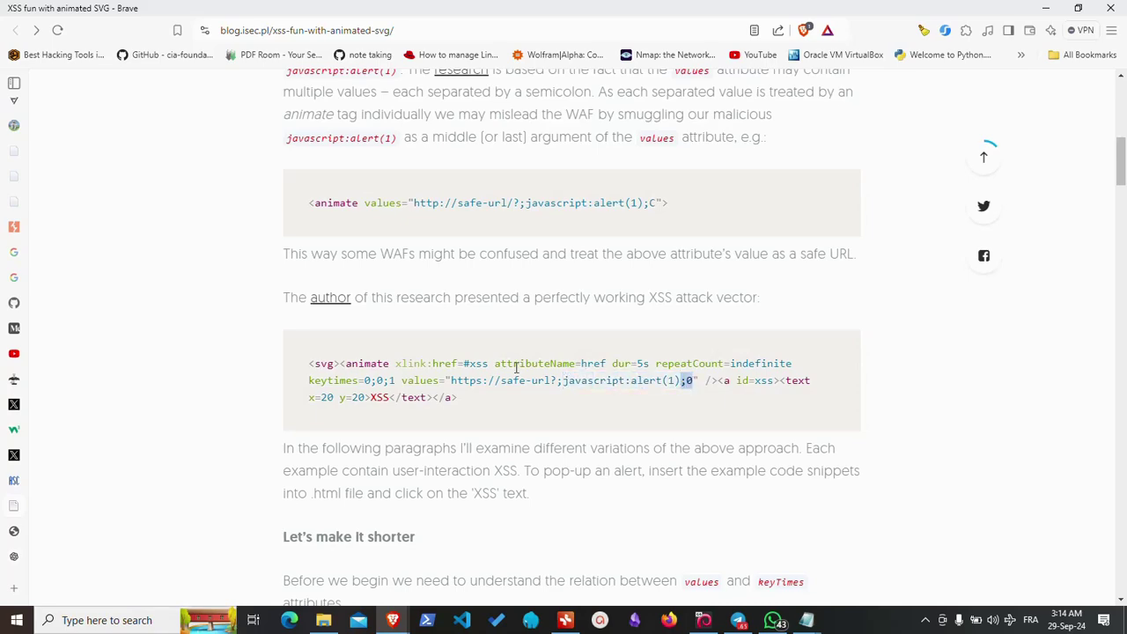
# - Scroll down to the circle example using keyTimes "0; 0; 1"
pyautogui.scroll(-5, 478, 391)
pyautogui.scroll(4, 476, 397)
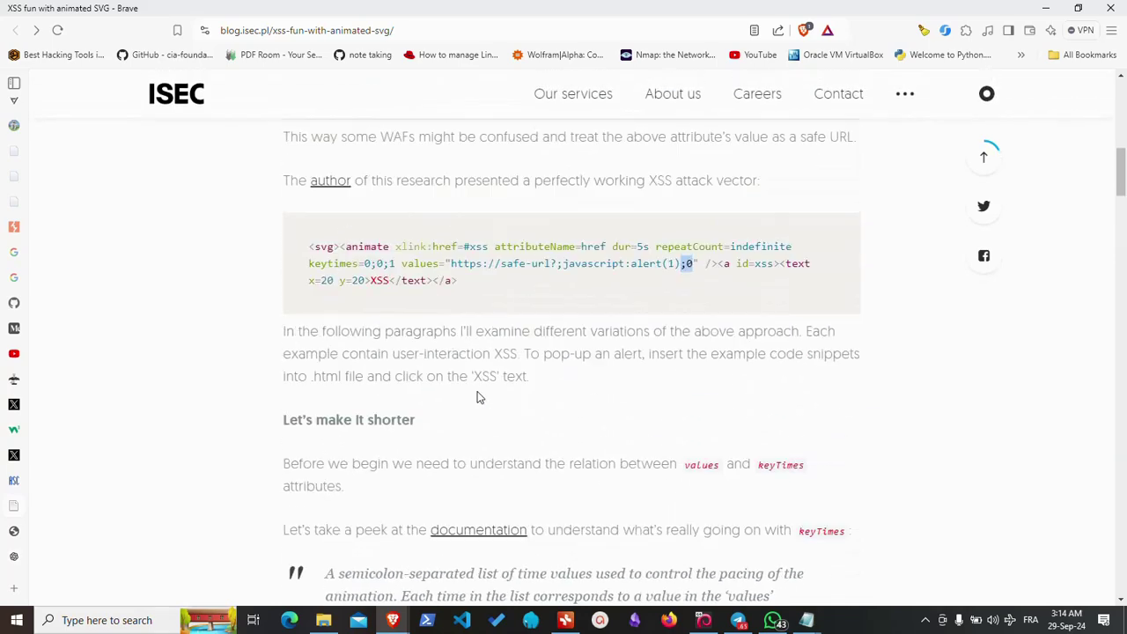
pyautogui.scroll(1, 478, 397)
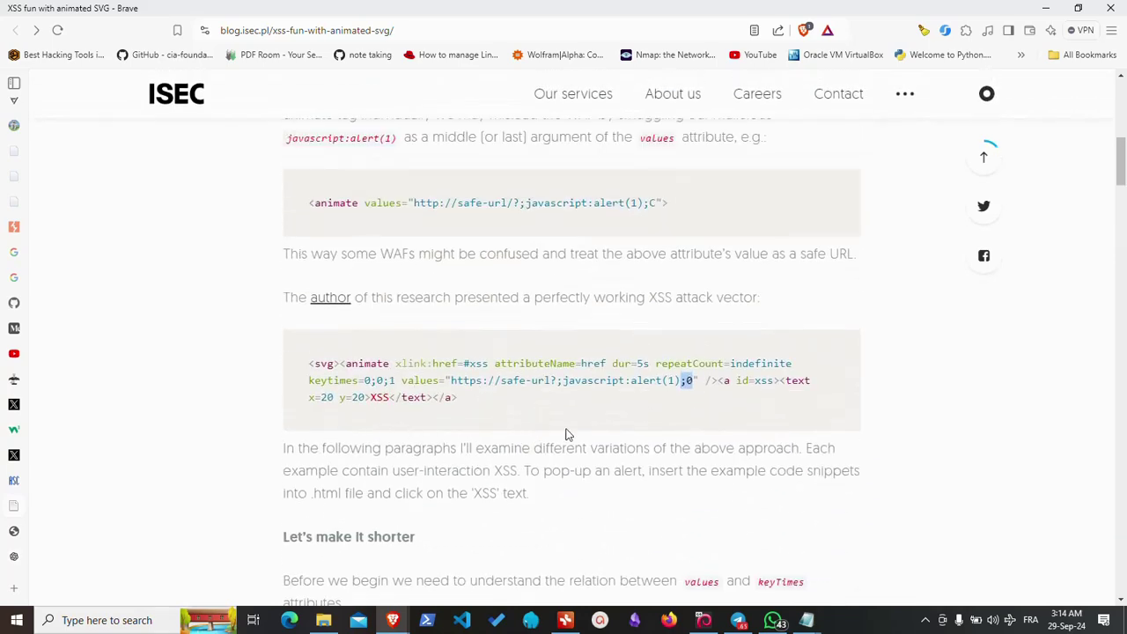
pyautogui.scroll(-4, 502, 440)
pyautogui.scroll(-4, 502, 440)
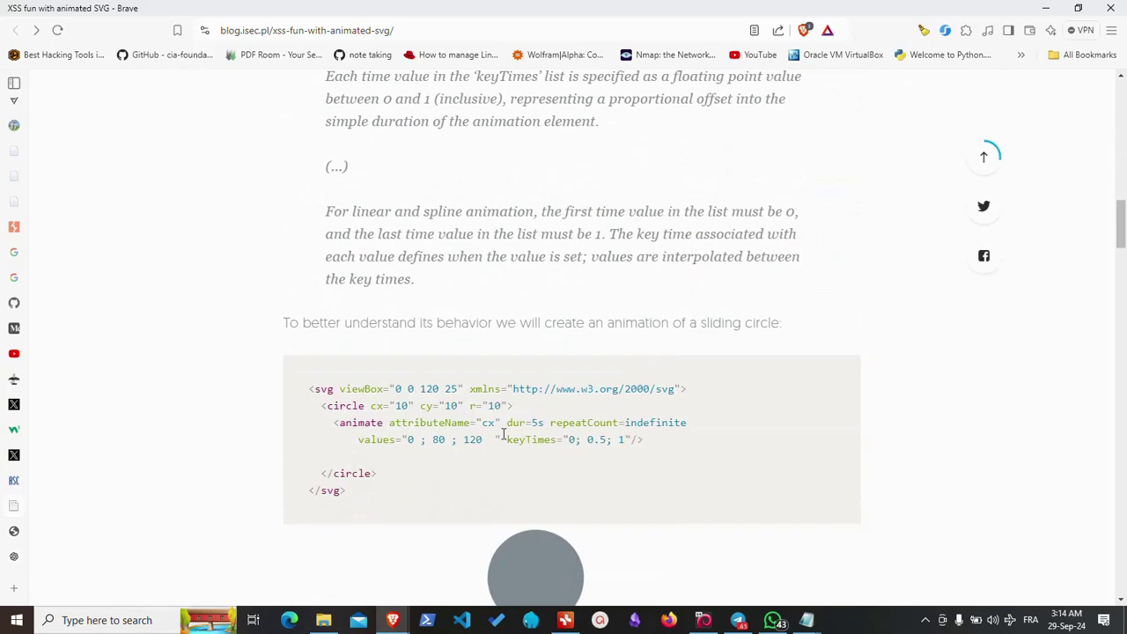
pyautogui.scroll(-3, 502, 441)
pyautogui.scroll(1, 645, 455)
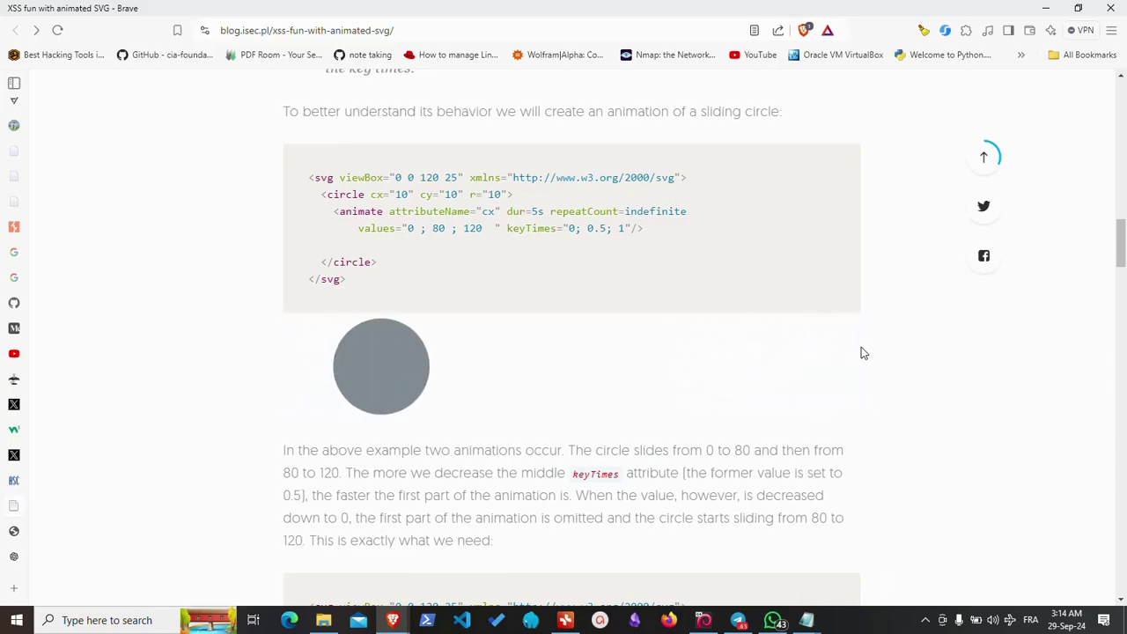
pyautogui.scroll(-3, 419, 331)
pyautogui.scroll(-2, 411, 329)
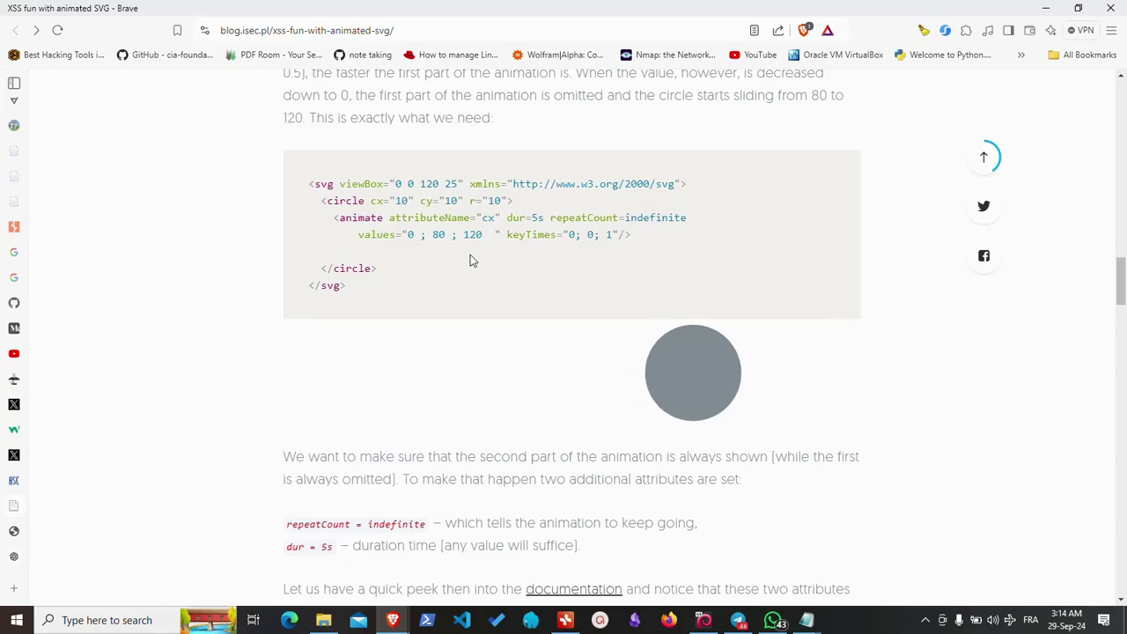
# - Highlight the repeatCount = indefinite explanation, then scroll on to the shrunk keyTimes=0;0;1 XSS vector
pyautogui.scroll(-2, 470, 255)
pyautogui.scroll(4, 326, 256)
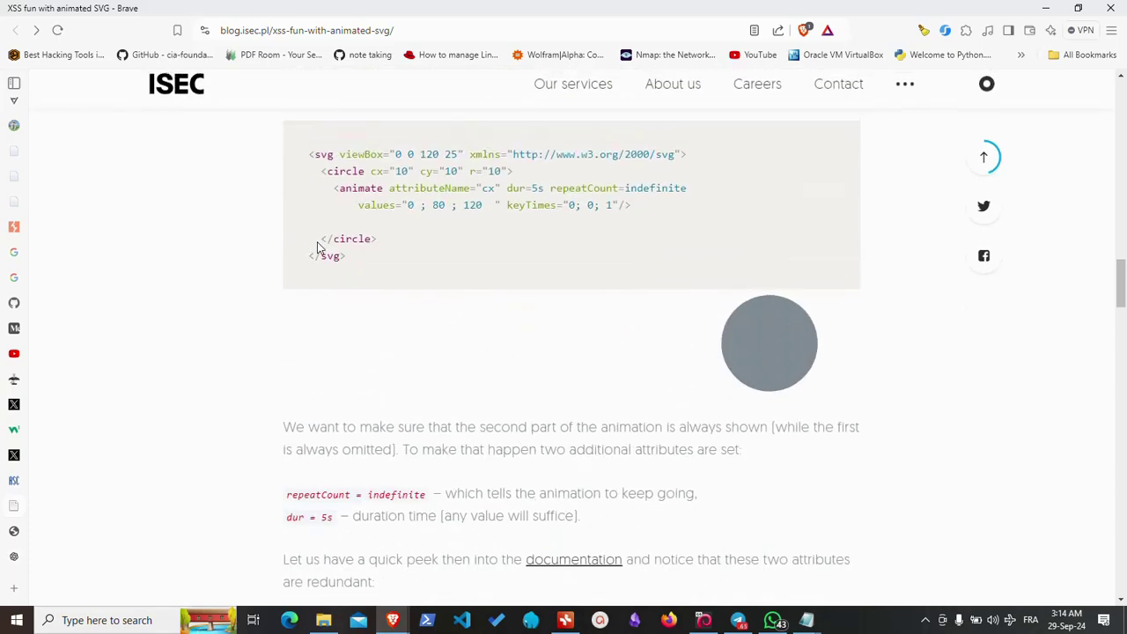
pyautogui.scroll(-3, 320, 246)
pyautogui.scroll(-1, 319, 246)
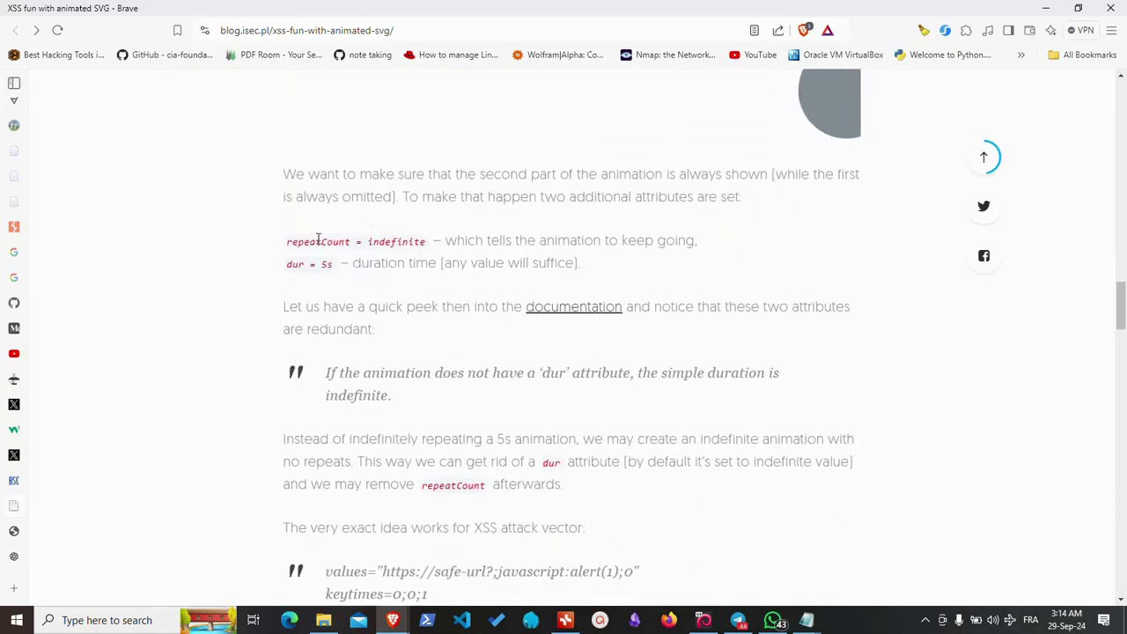
pyautogui.scroll(-1, 320, 246)
pyautogui.scroll(1, 297, 150)
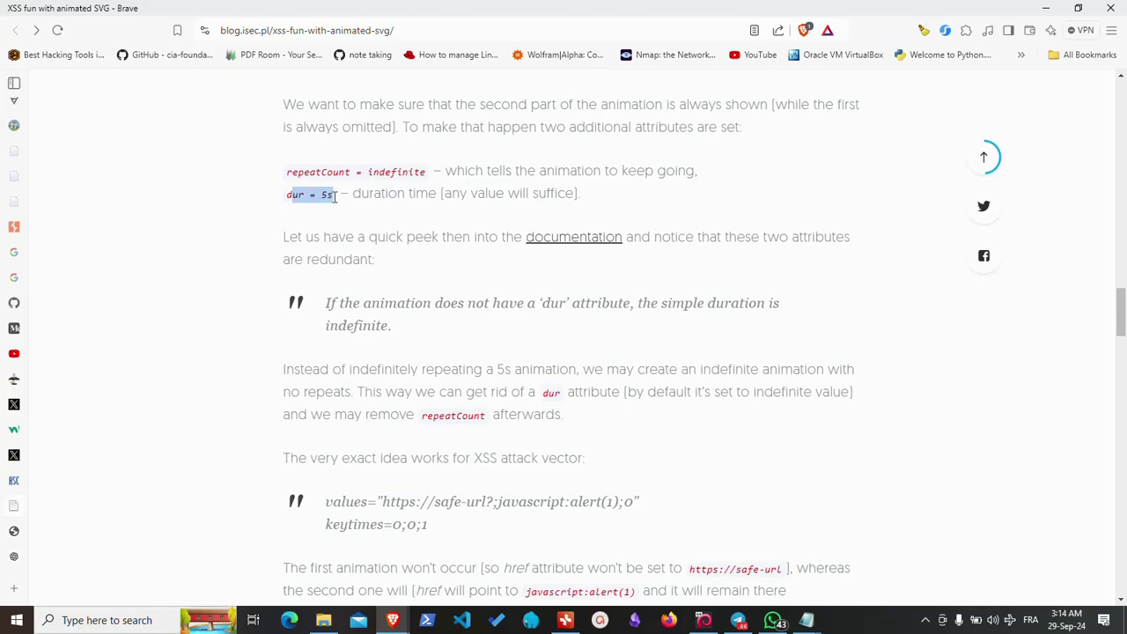
pyautogui.moveTo(298, 175); pyautogui.dragTo(409, 175)
pyautogui.scroll(-3, 326, 255)
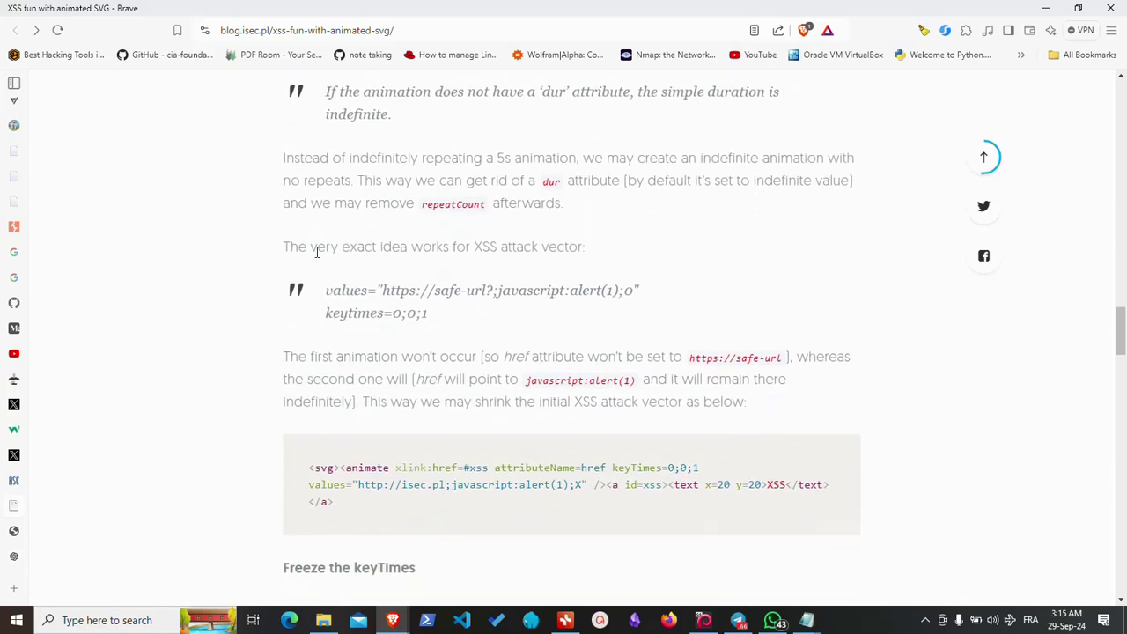
pyautogui.scroll(-2, 319, 254)
pyautogui.scroll(-1, 319, 260)
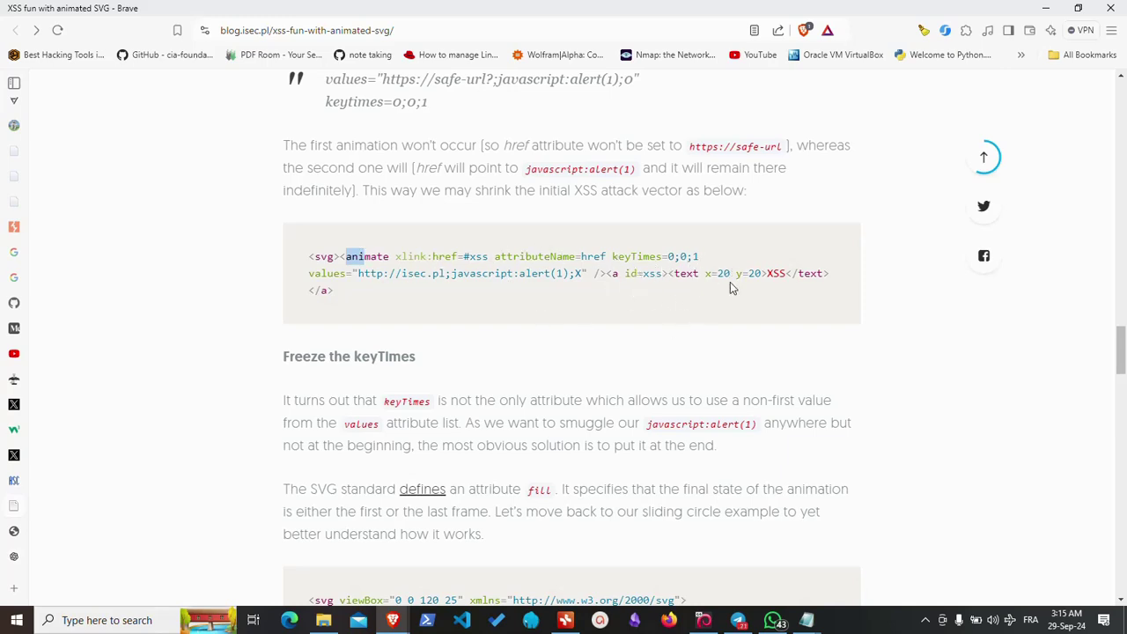
pyautogui.moveTo(706, 273); pyautogui.dragTo(759, 278)
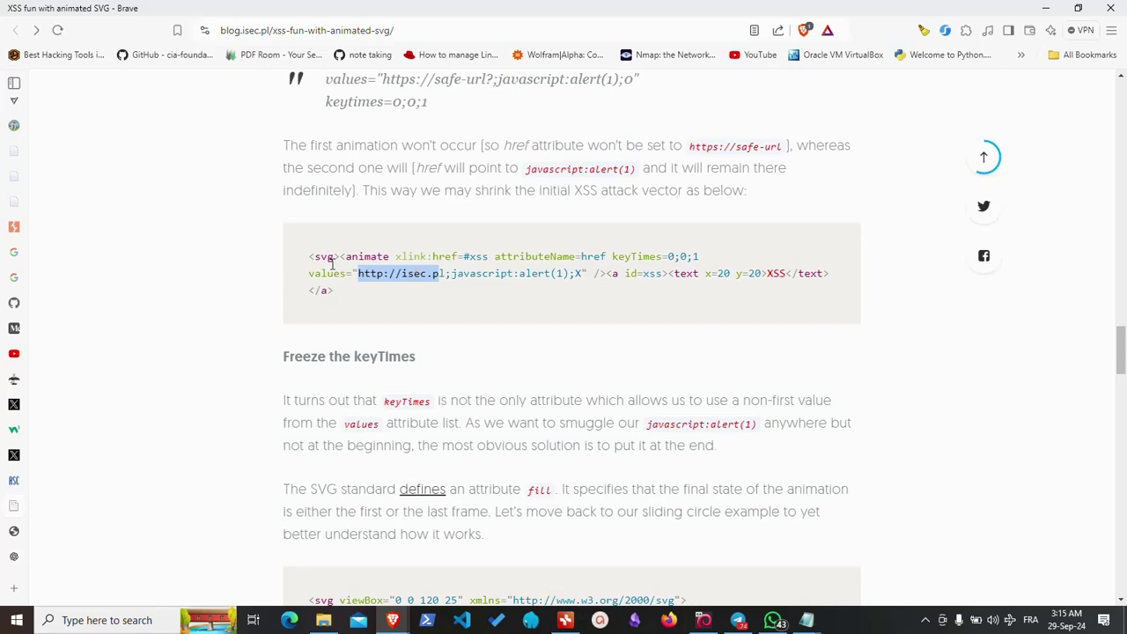
pyautogui.click(374, 256)
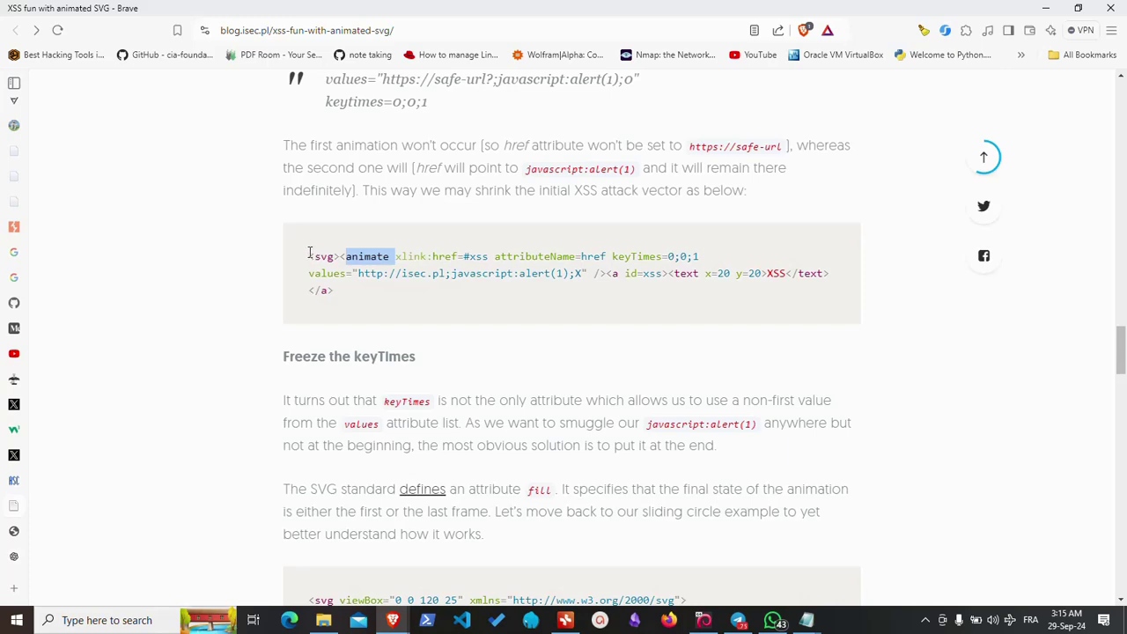
pyautogui.moveTo(311, 256); pyautogui.dragTo(336, 293)
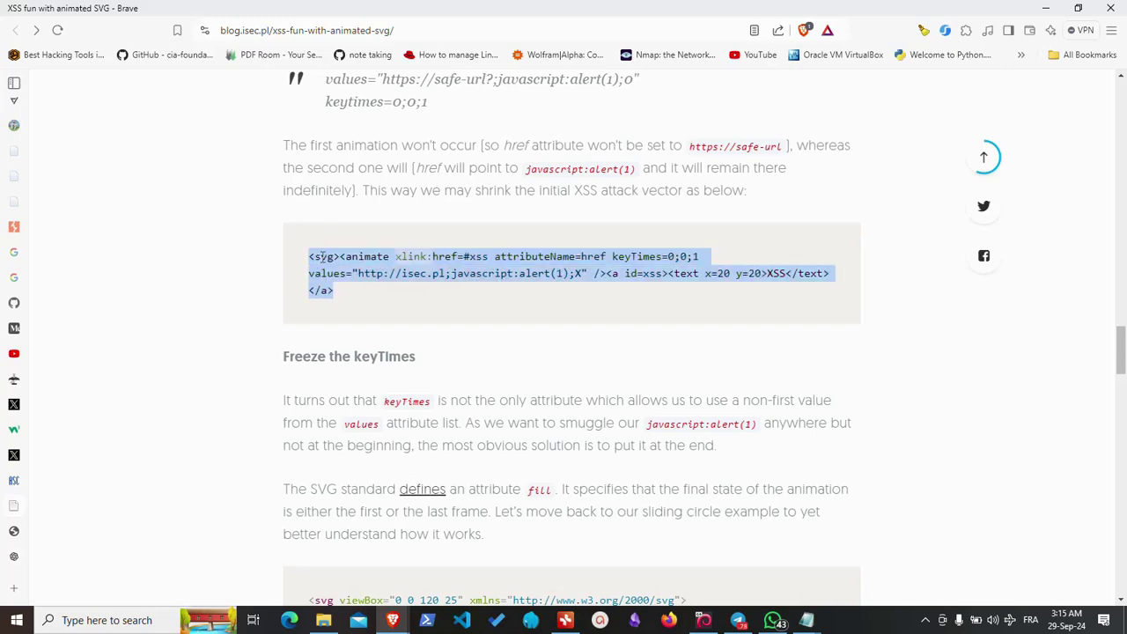
pyautogui.click(462, 279)
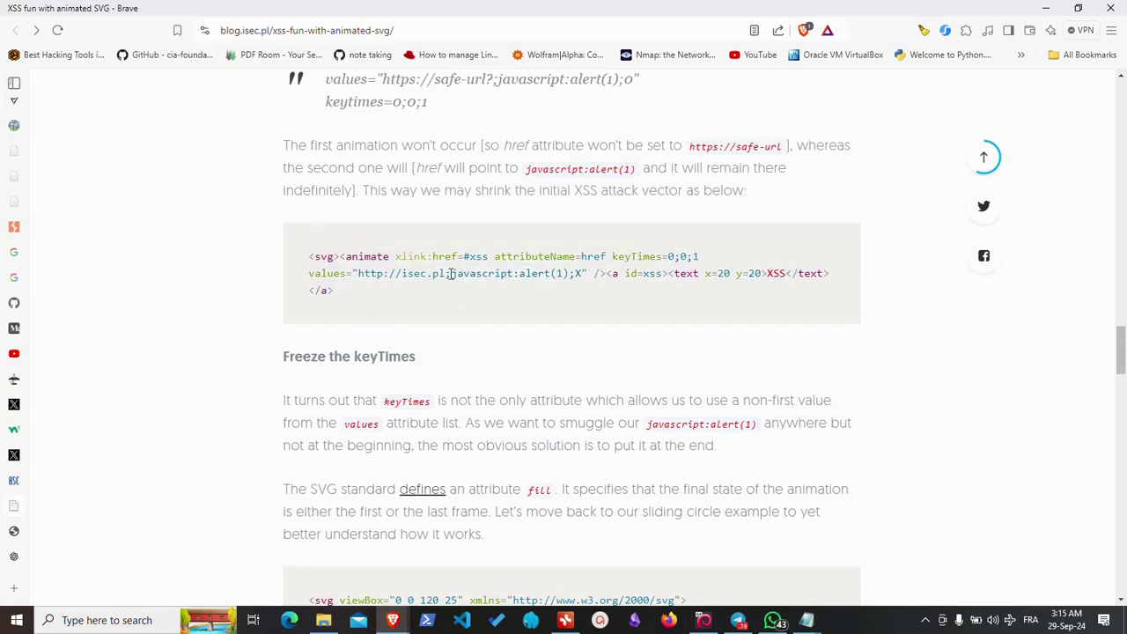
pyautogui.moveTo(515, 273); pyautogui.dragTo(563, 273)
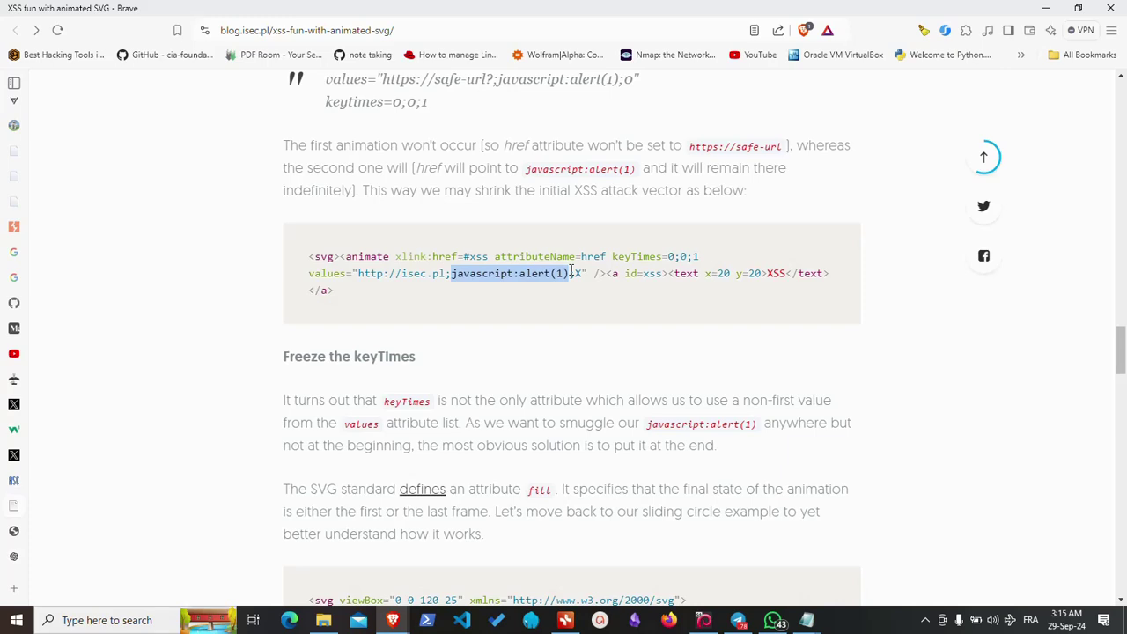
pyautogui.scroll(-2, 441, 290)
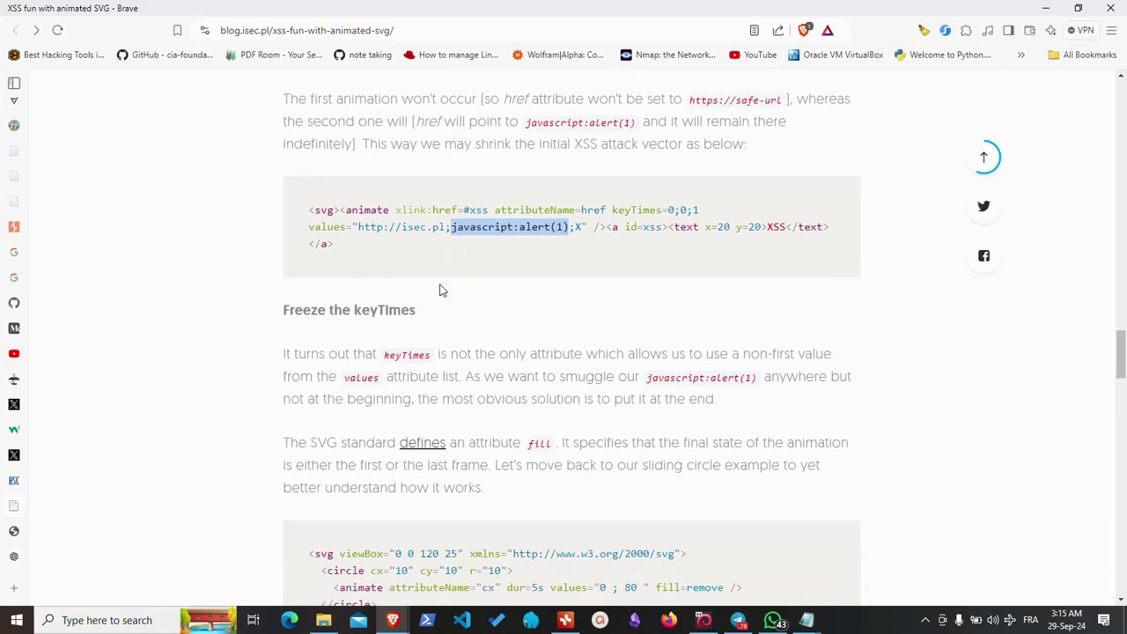
pyautogui.scroll(2, 440, 283)
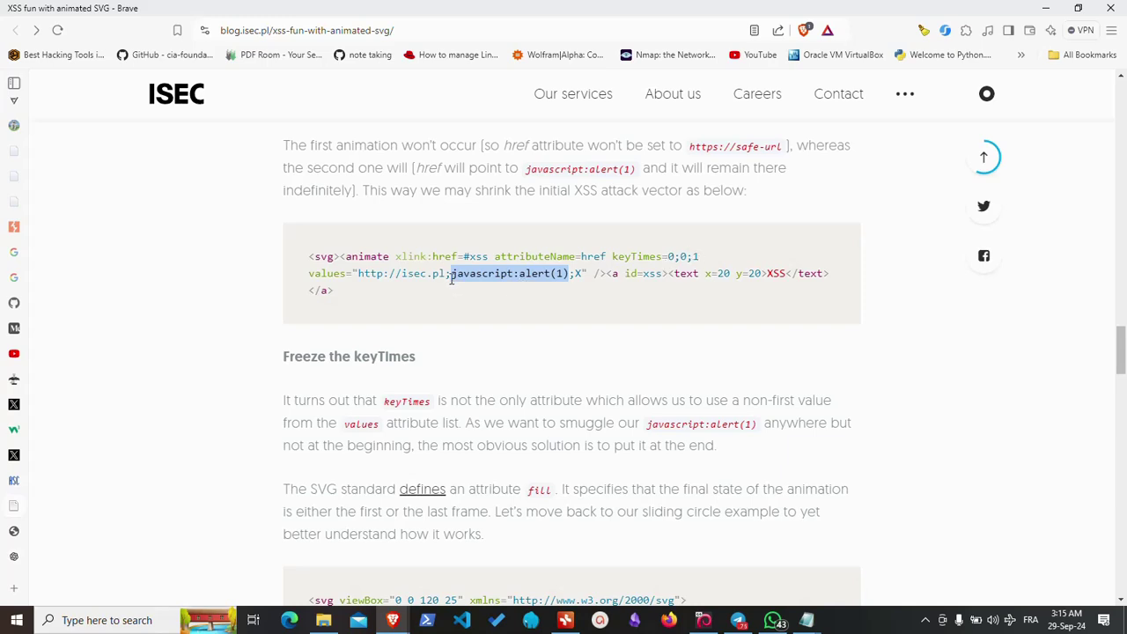
pyautogui.moveTo(358, 274); pyautogui.dragTo(443, 274)
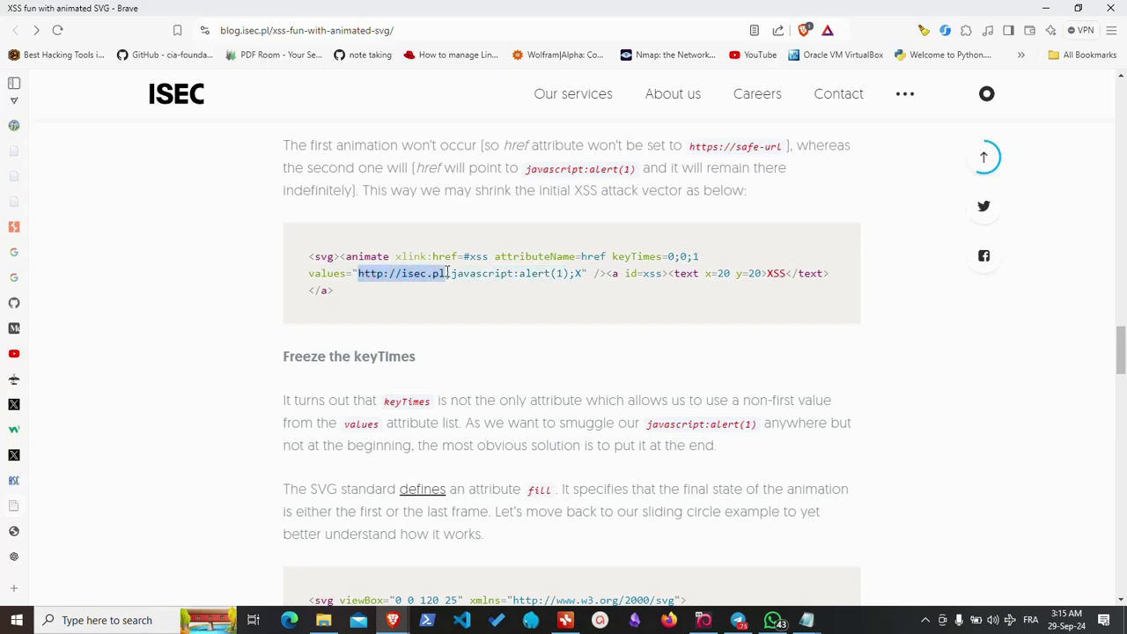
pyautogui.click(446, 282)
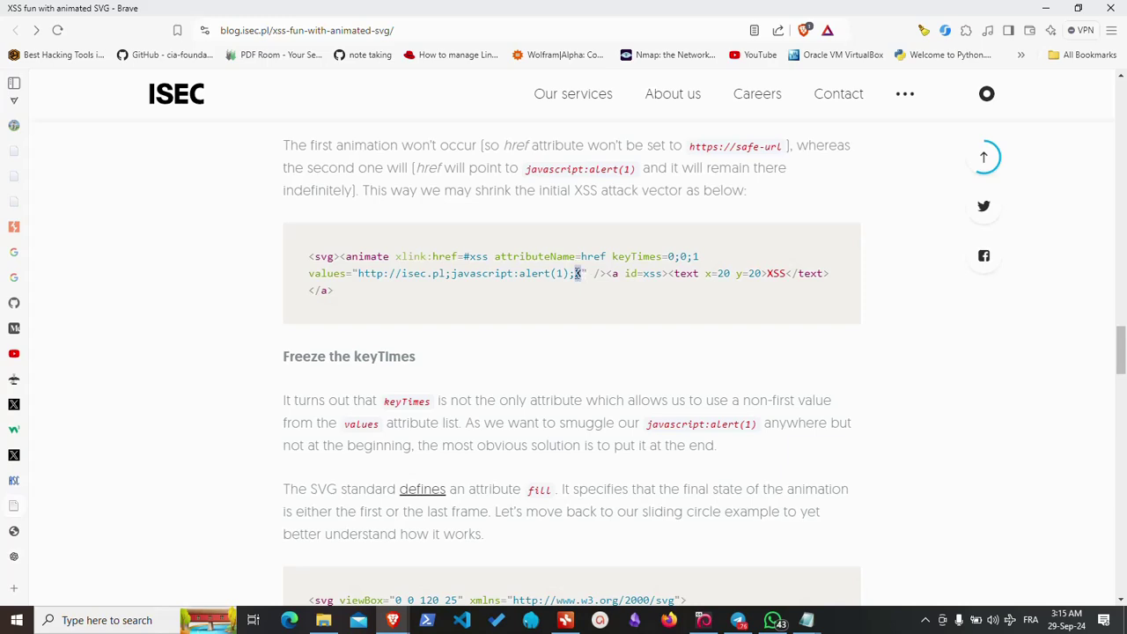
pyautogui.moveTo(566, 272); pyautogui.dragTo(480, 276)
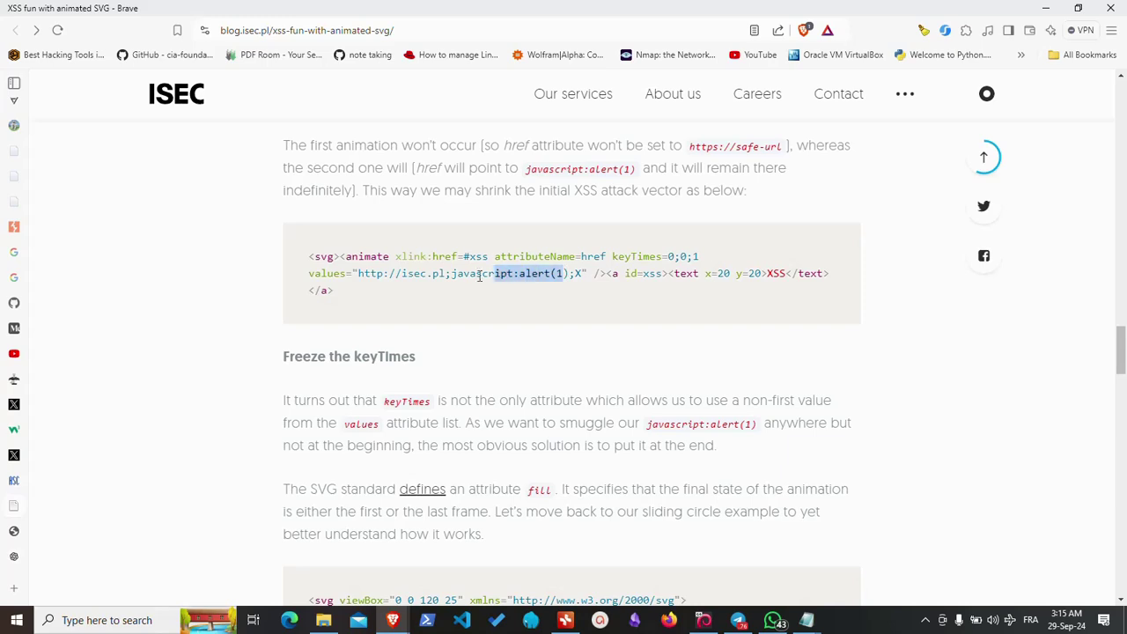
pyautogui.scroll(-2, 393, 306)
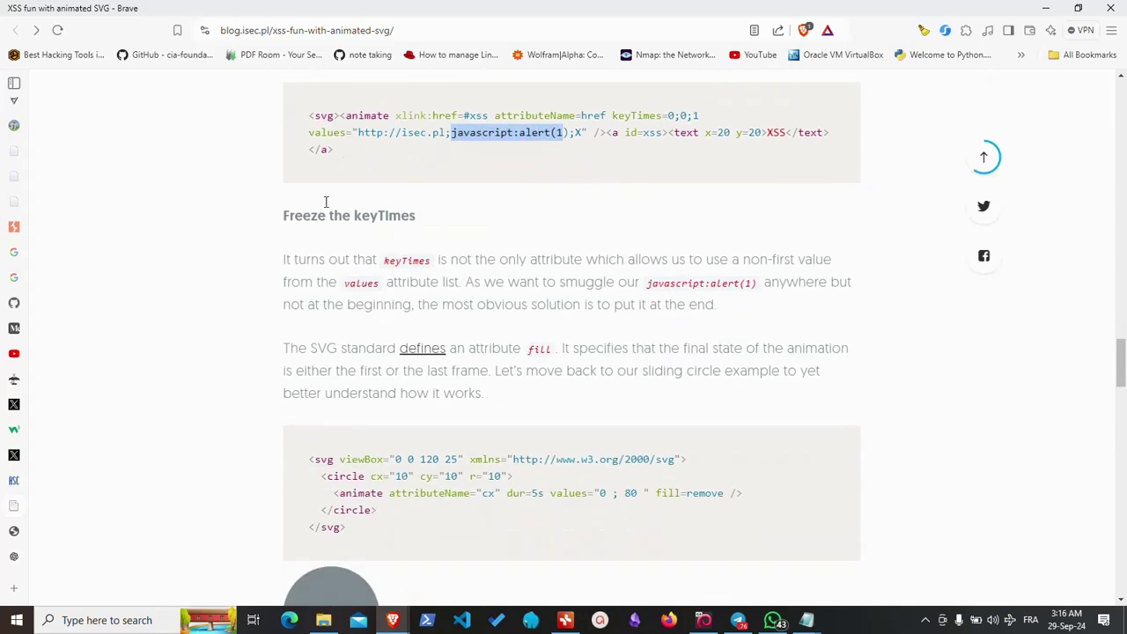
# - Highlight the Freeze the keyTimes heading, then dur=5s, fill=remove and the whole animate line
pyautogui.moveTo(286, 214); pyautogui.dragTo(392, 215)
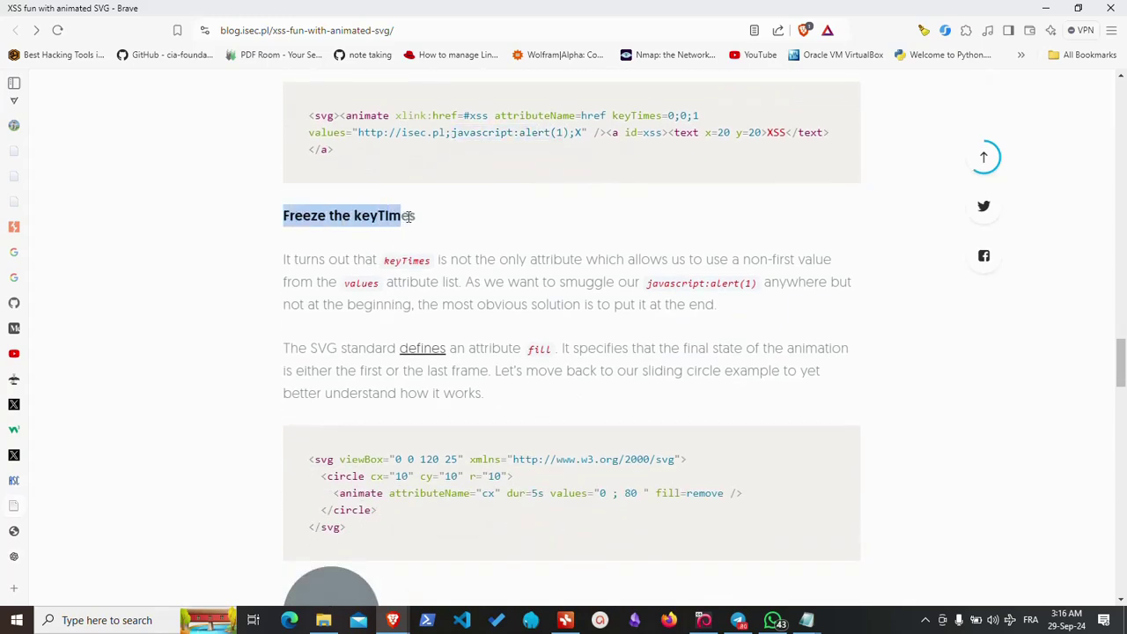
pyautogui.scroll(-2, 387, 259)
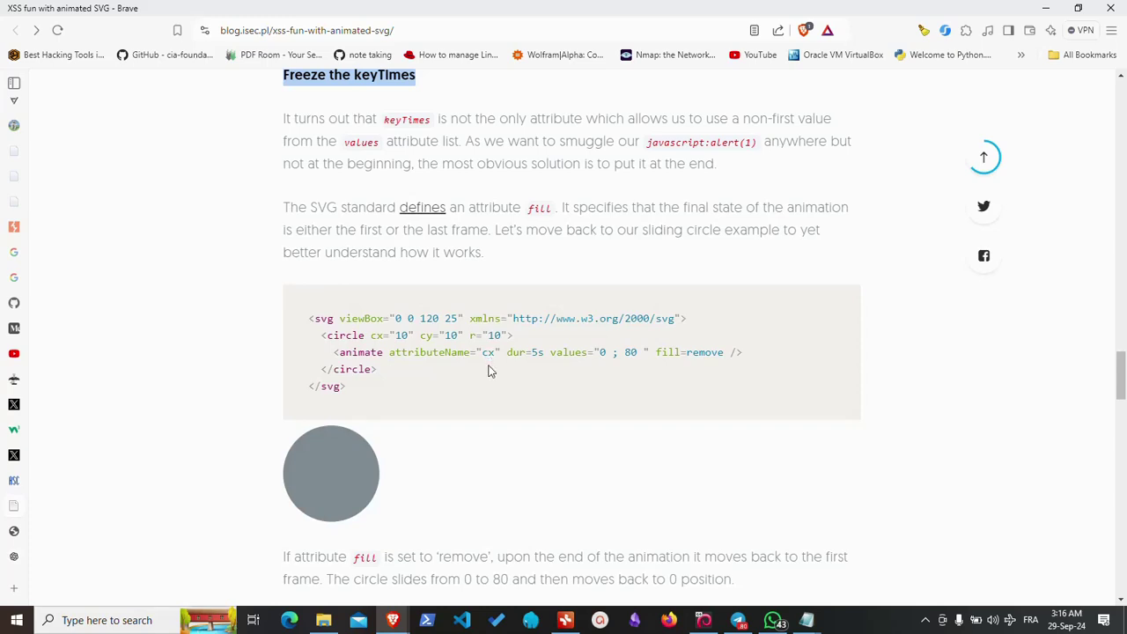
pyautogui.moveTo(507, 353); pyautogui.dragTo(528, 352)
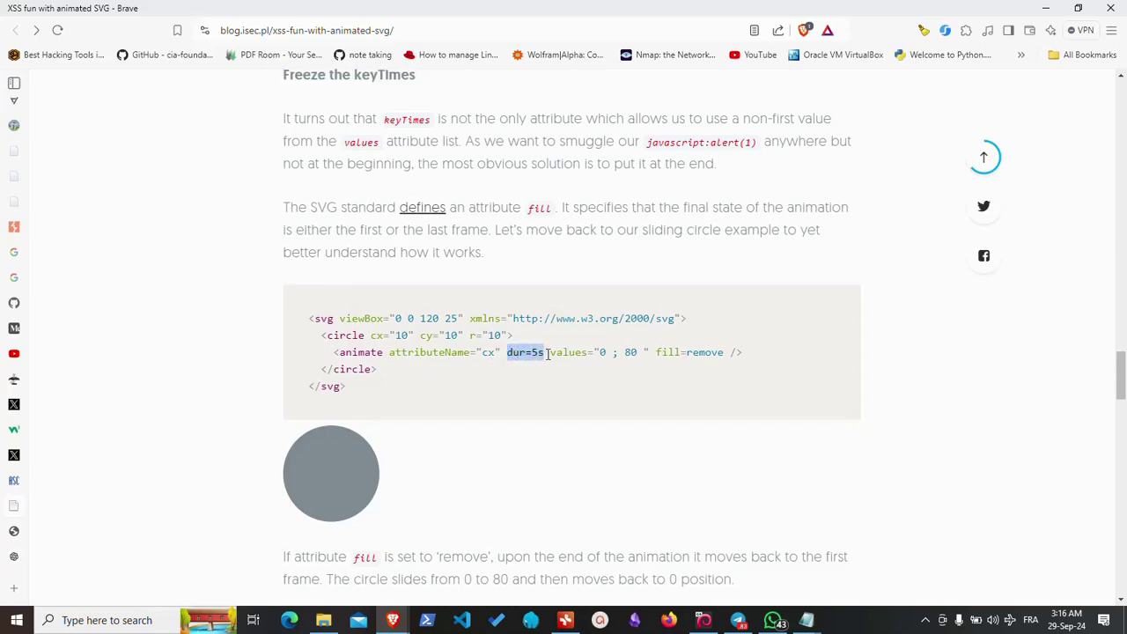
pyautogui.moveTo(657, 353); pyautogui.dragTo(724, 353)
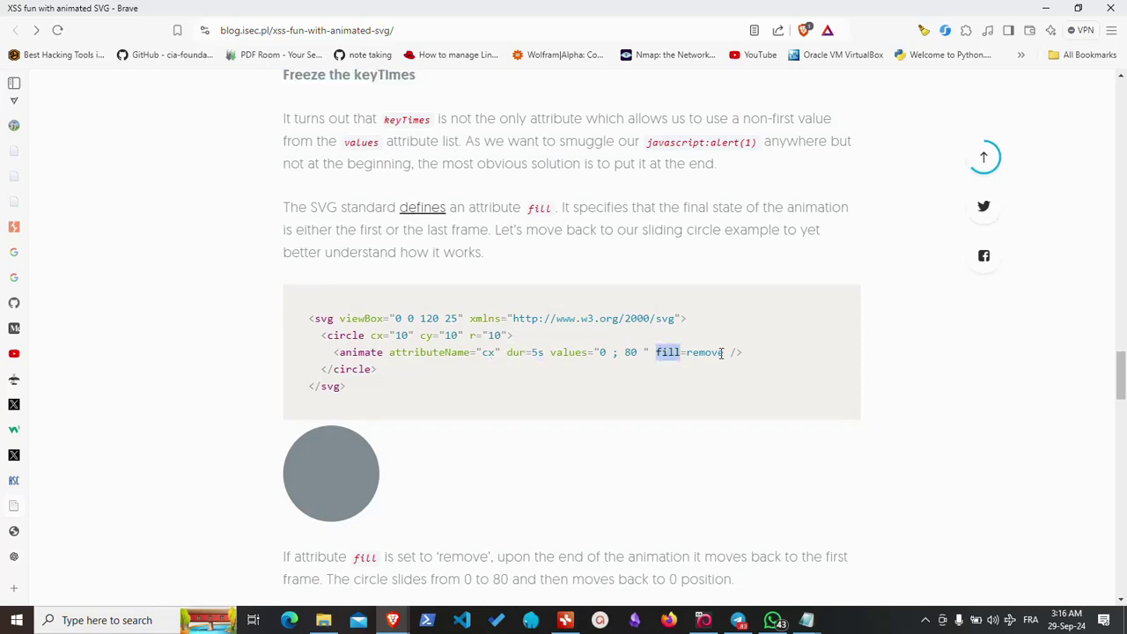
pyautogui.tripleClick(731, 352)
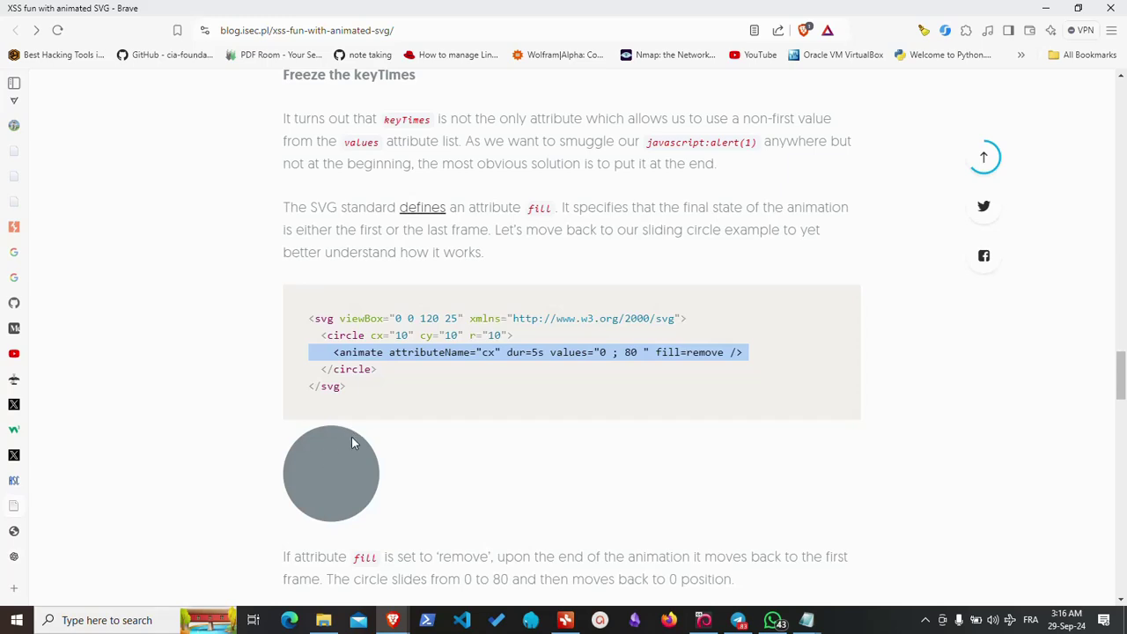
pyautogui.scroll(-1, 407, 421)
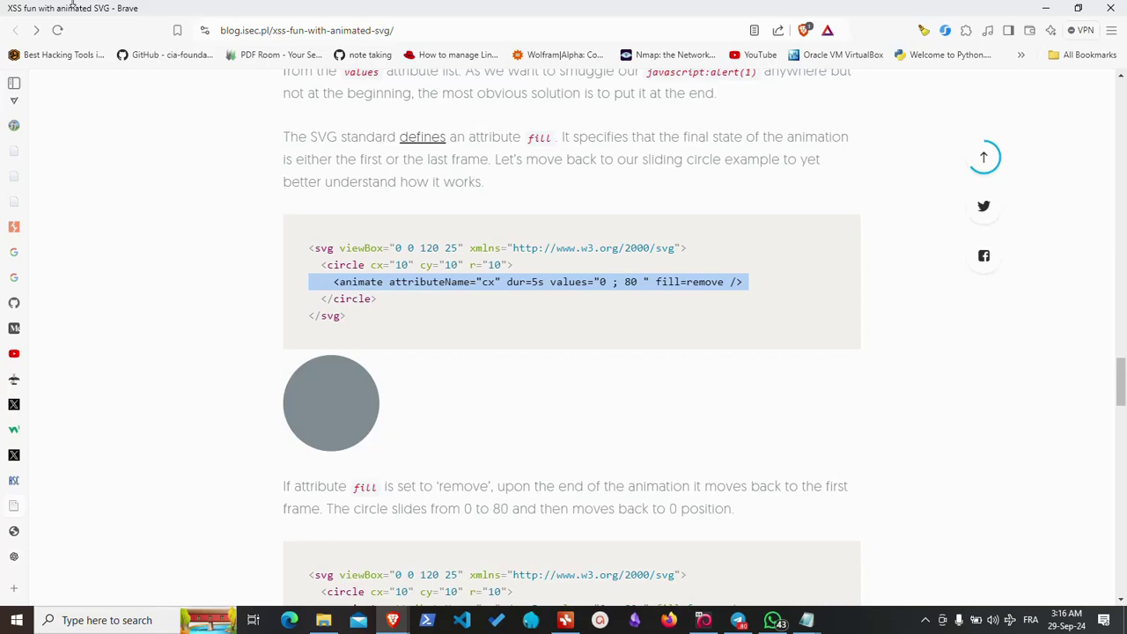
# - Reload the article to restart its animations and scroll back to the fill example
pyautogui.click(57, 30)
pyautogui.scroll(-4, 368, 247)
pyautogui.scroll(-5, 366, 259)
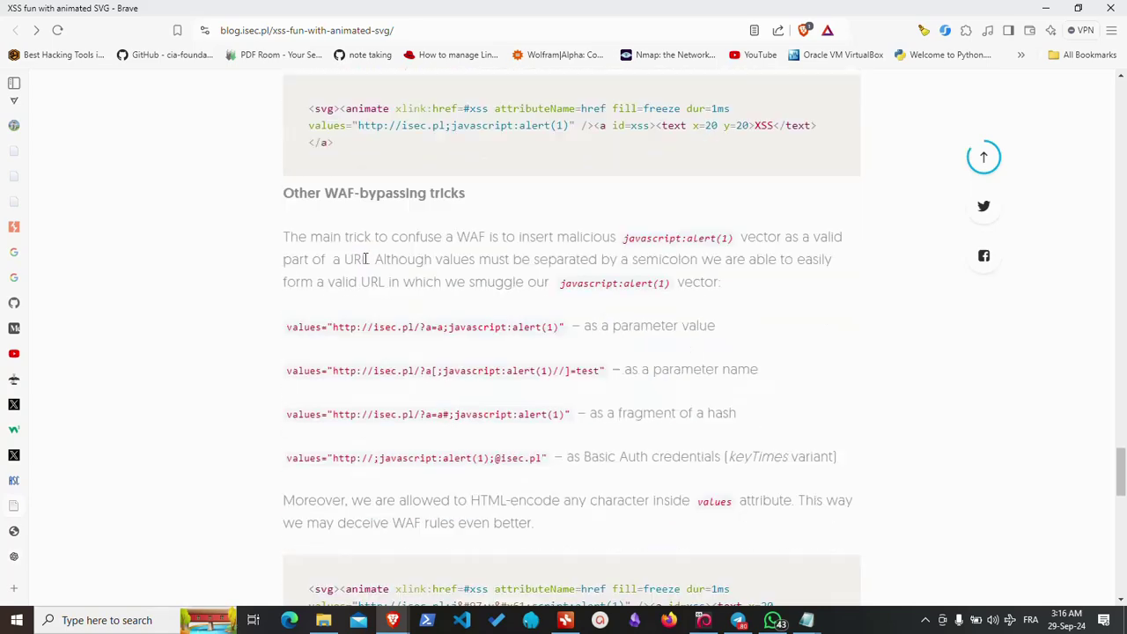
pyautogui.scroll(-4, 366, 259)
pyautogui.scroll(2, 366, 260)
pyautogui.scroll(3, 368, 261)
pyautogui.scroll(3, 368, 261)
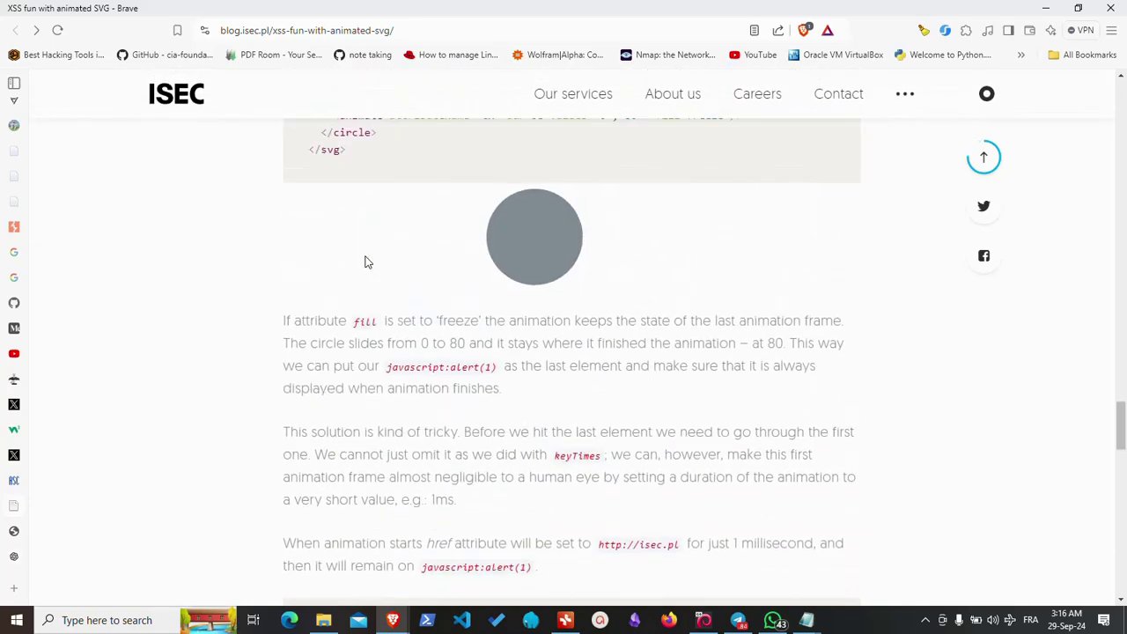
pyautogui.scroll(3, 367, 261)
pyautogui.scroll(2, 367, 261)
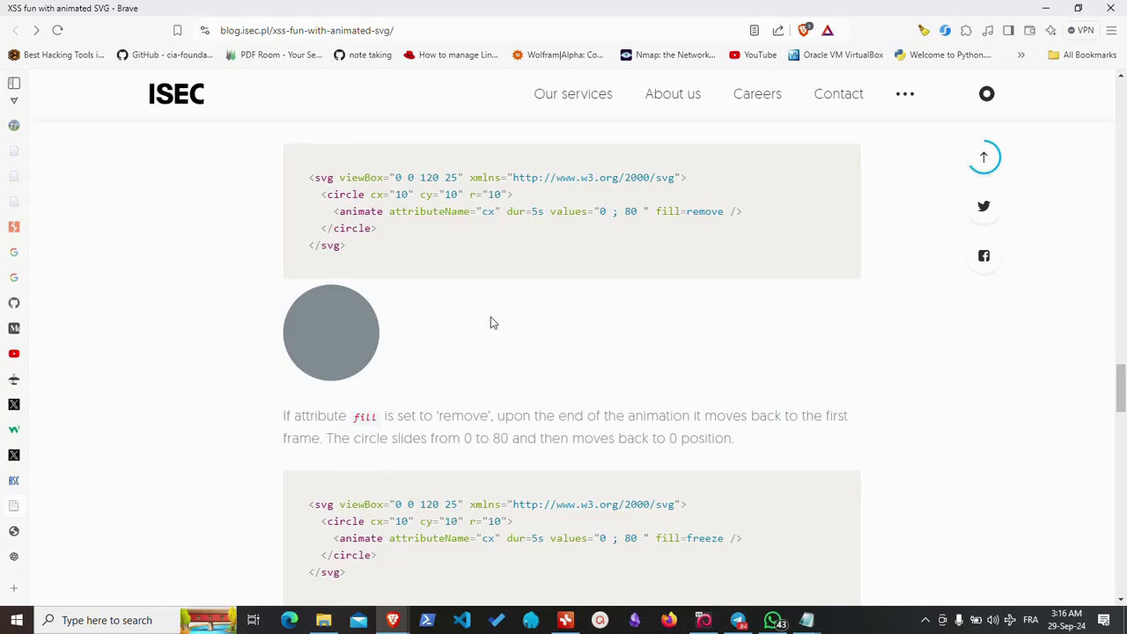
pyautogui.scroll(2, 428, 345)
# - Highlight the remove value of fill, then the final value 80 in the fill=freeze example
pyautogui.doubleClick(701, 353)
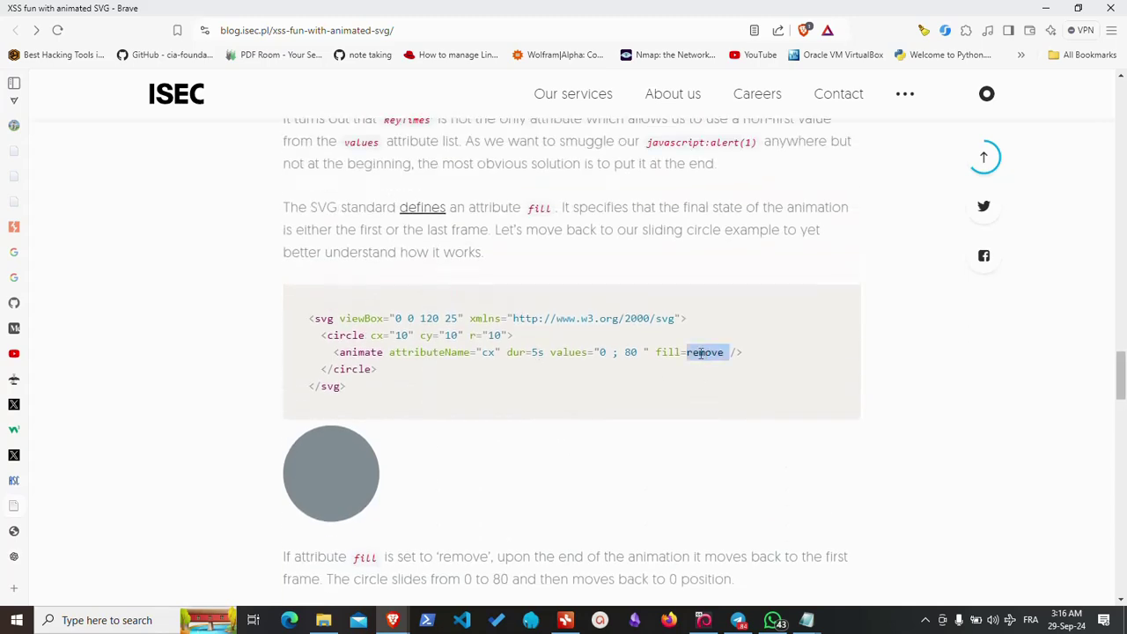
pyautogui.scroll(-2, 694, 367)
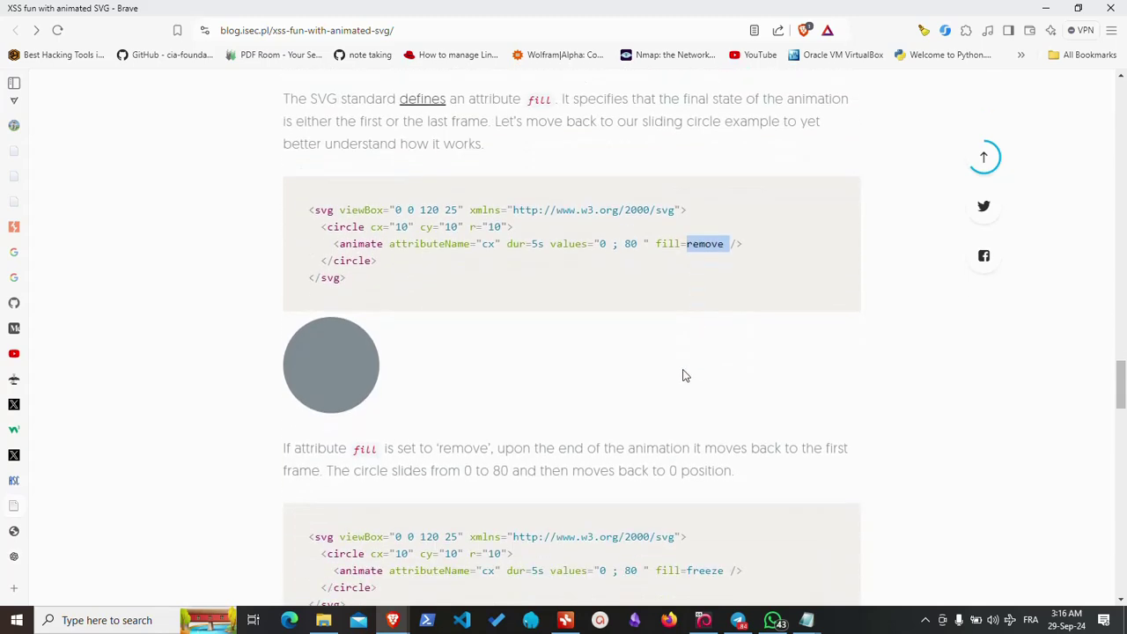
pyautogui.scroll(-2, 684, 373)
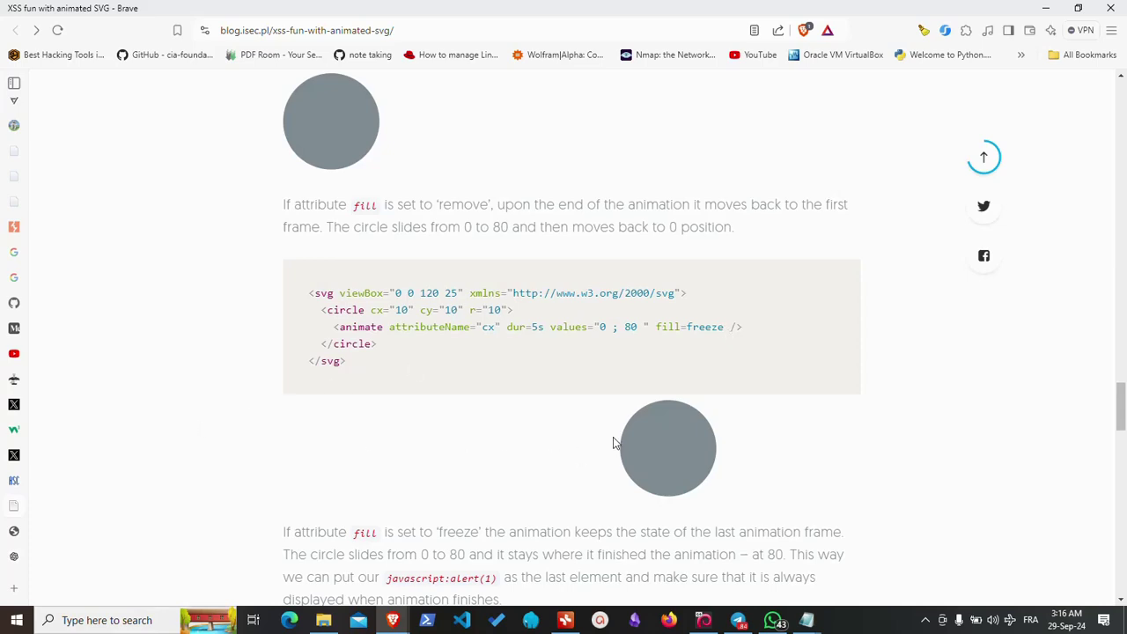
pyautogui.moveTo(639, 327); pyautogui.dragTo(622, 327)
pyautogui.click(638, 327)
pyautogui.moveTo(637, 327); pyautogui.dragTo(622, 329)
pyautogui.scroll(-3, 558, 345)
pyautogui.scroll(-2, 459, 351)
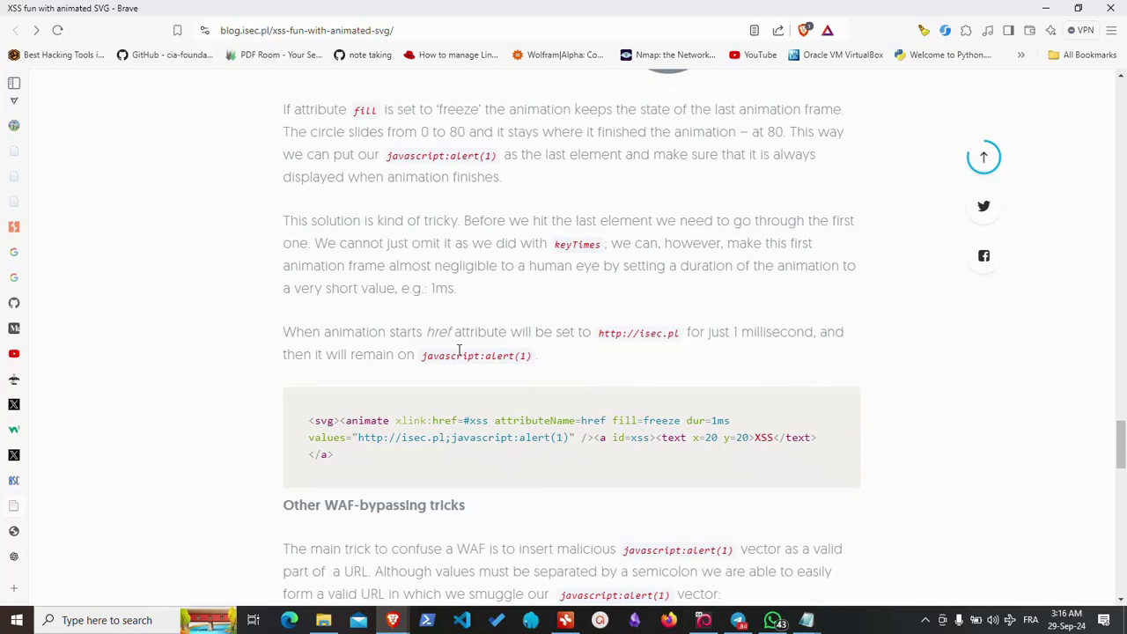
pyautogui.scroll(-2, 459, 351)
pyautogui.scroll(1, 458, 353)
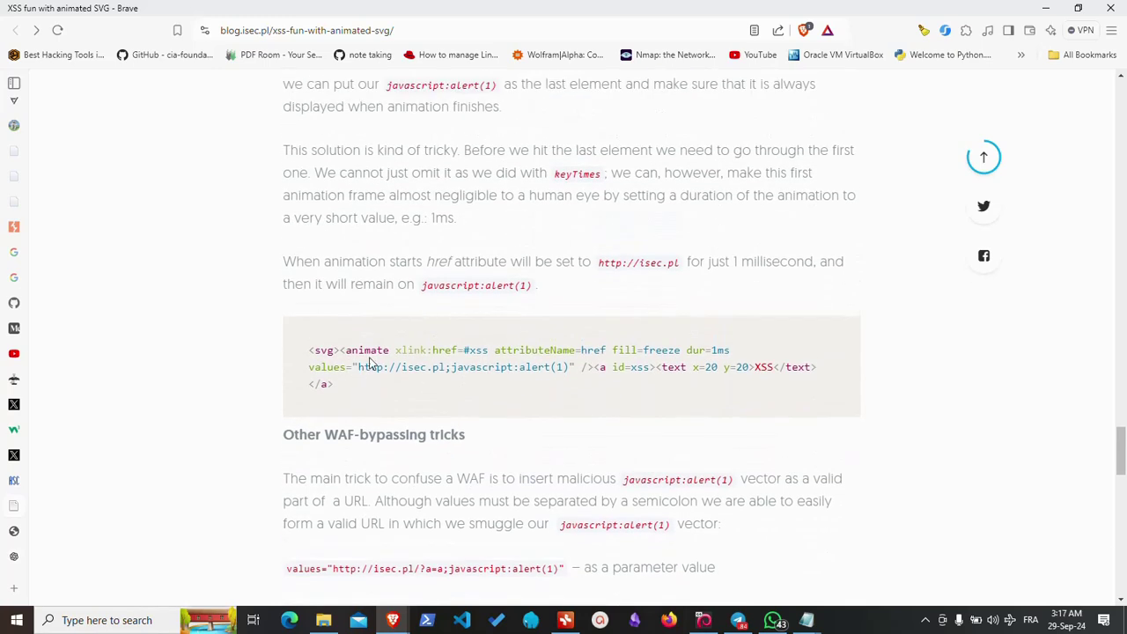
pyautogui.moveTo(359, 367); pyautogui.dragTo(571, 367)
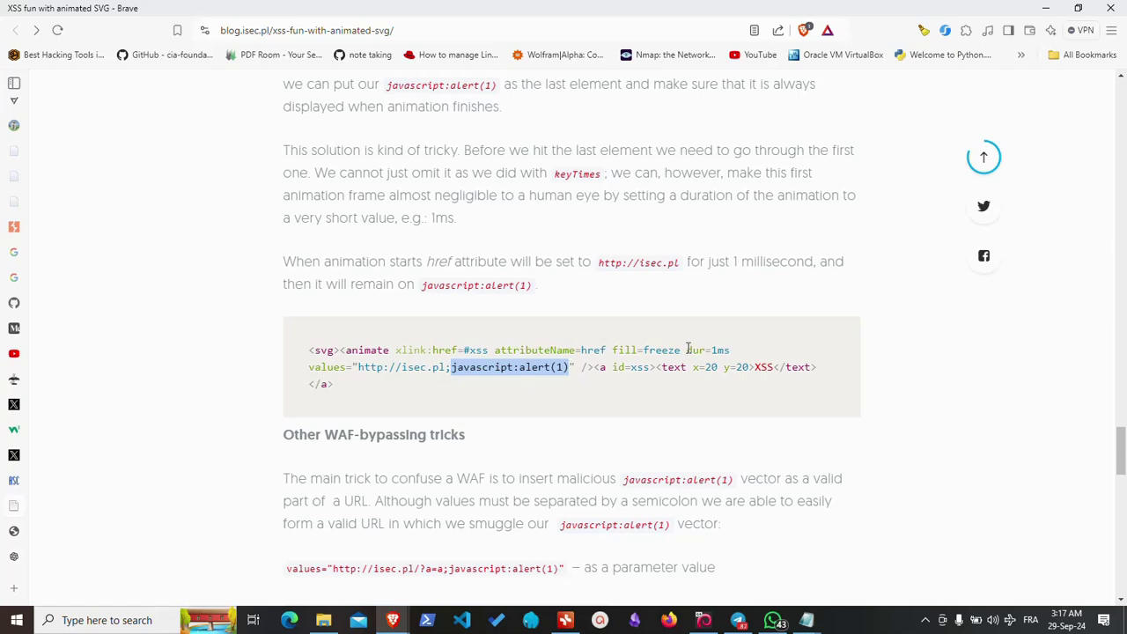
pyautogui.moveTo(682, 349); pyautogui.dragTo(610, 349)
pyautogui.moveTo(711, 349); pyautogui.dragTo(730, 351)
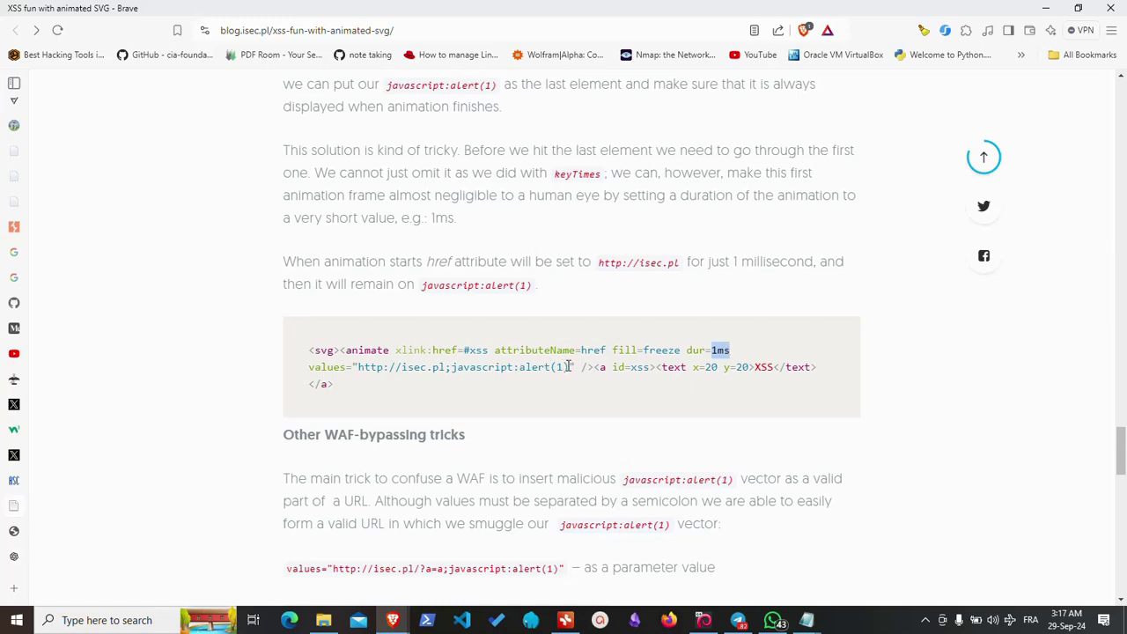
# - Highlight the javascript:alert(1) payload, where the two values meet, and the animate attributes
pyautogui.moveTo(569, 367); pyautogui.dragTo(451, 370)
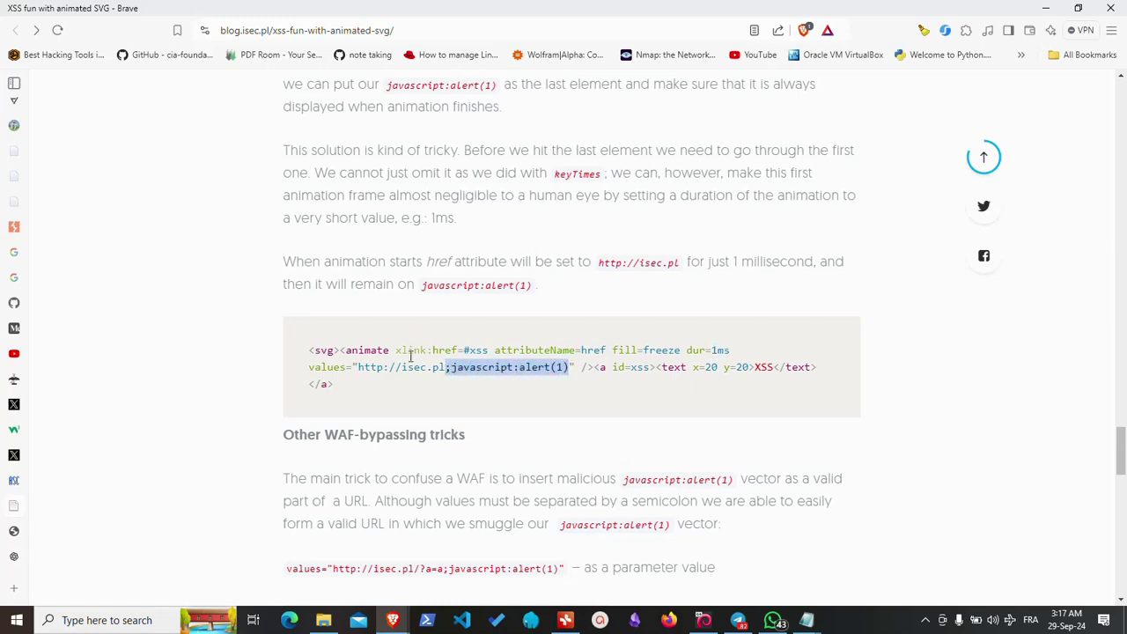
pyautogui.moveTo(376, 367); pyautogui.dragTo(478, 366)
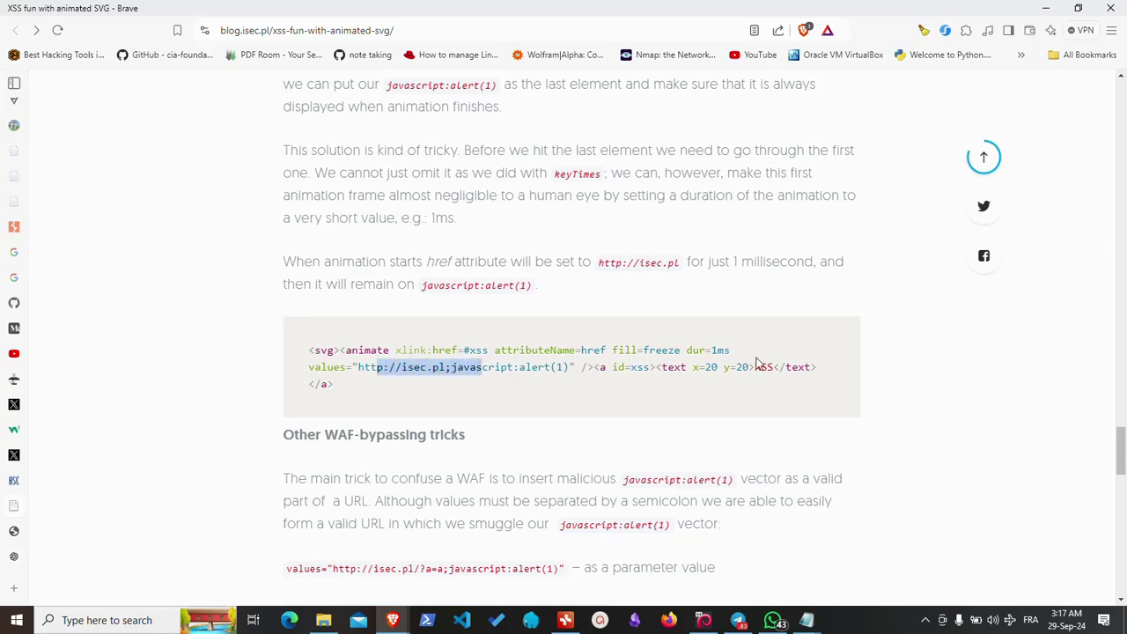
pyautogui.moveTo(767, 353); pyautogui.dragTo(428, 351)
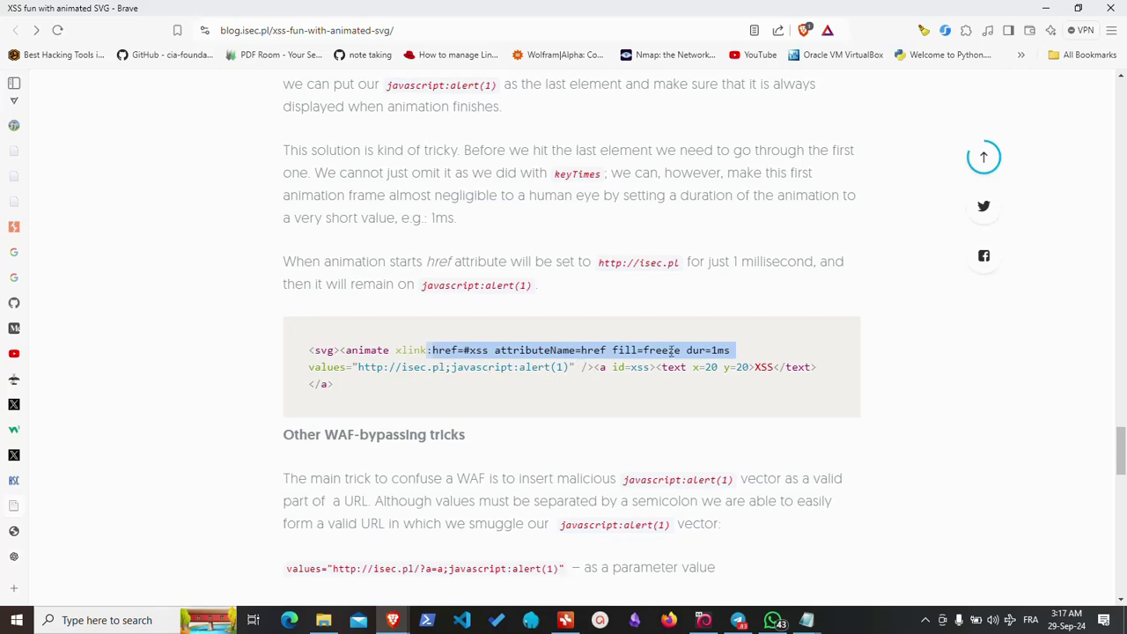
pyautogui.click(633, 349)
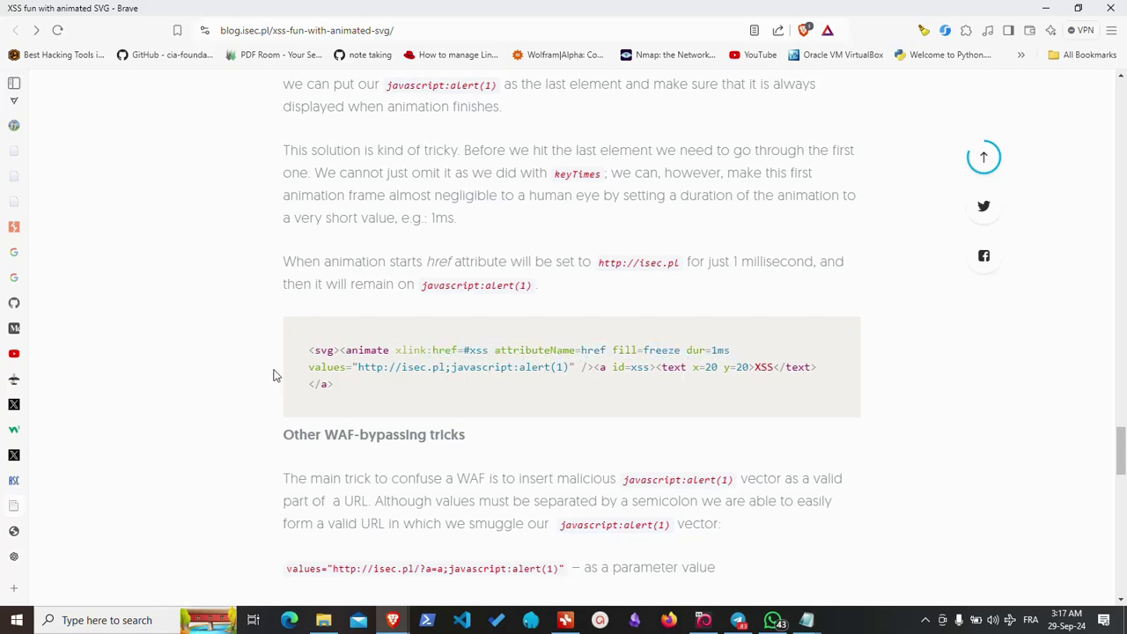
# - Highlight the Other WAF-bypassing tricks heading
pyautogui.scroll(-3, 275, 370)
pyautogui.scroll(2, 276, 370)
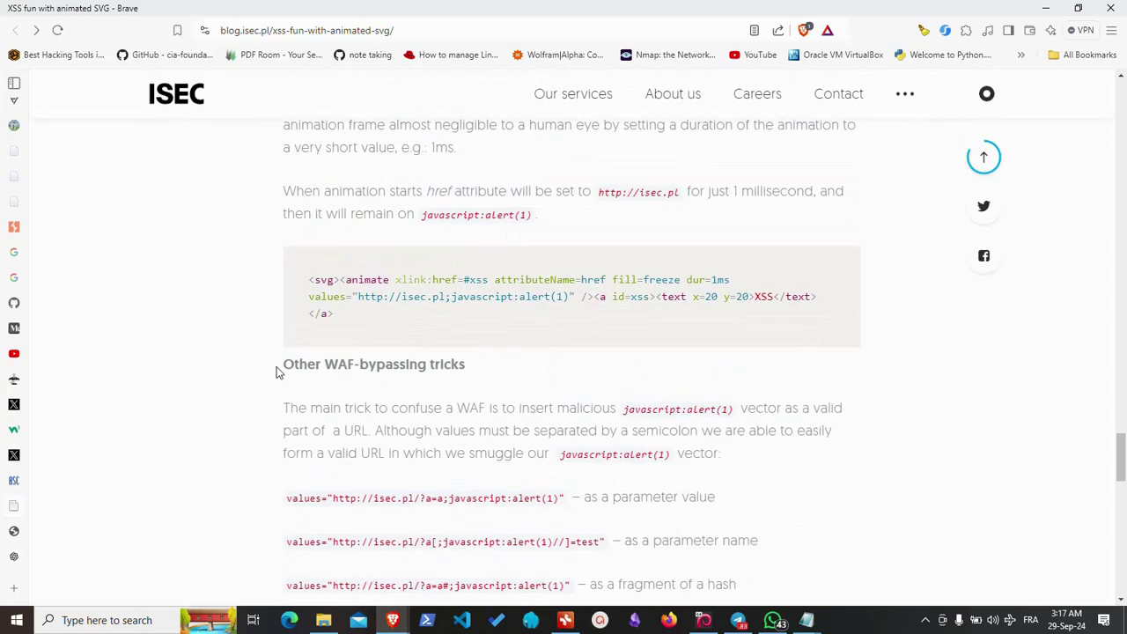
pyautogui.moveTo(280, 369); pyautogui.dragTo(469, 367)
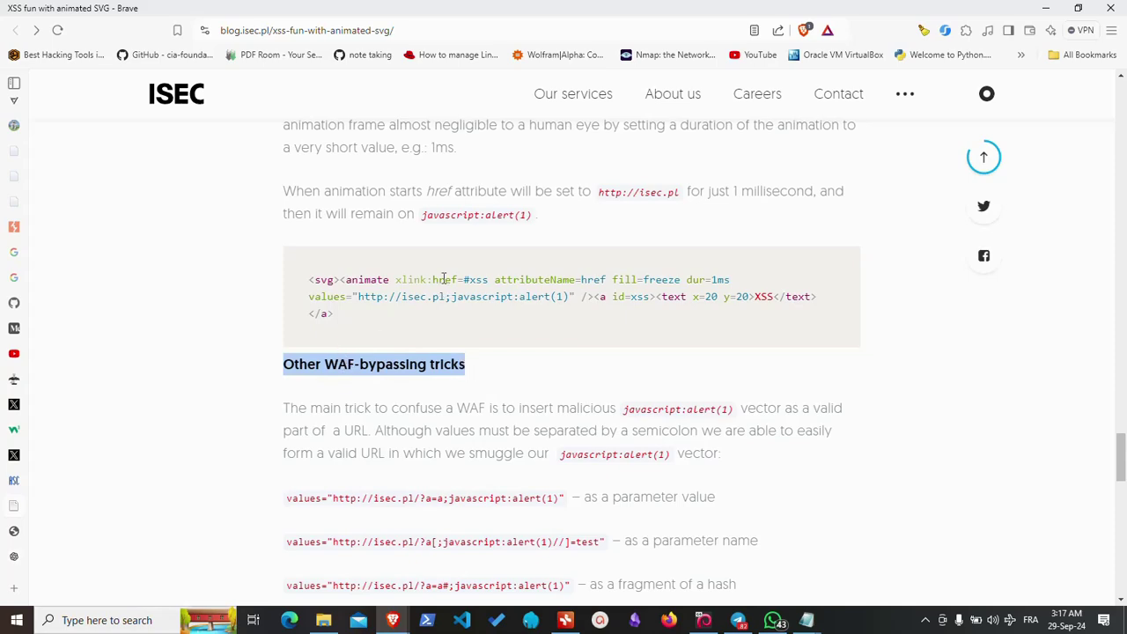
# - Scroll to the WAF-bypass values lines and show the hidden system tray icons
pyautogui.scroll(-4, 445, 280)
pyautogui.moveTo(1123, 483)
pyautogui.mouseDown()
pyautogui.moveTo(1095, 152)
pyautogui.moveTo(1124, 471)
pyautogui.mouseUp()
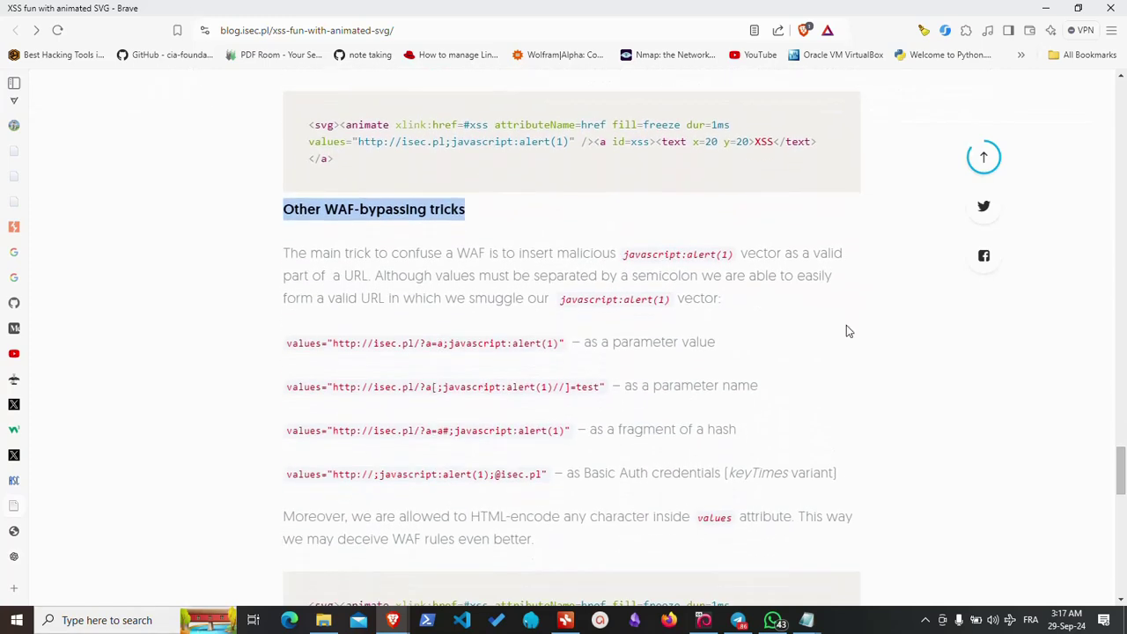
pyautogui.click(925, 620)
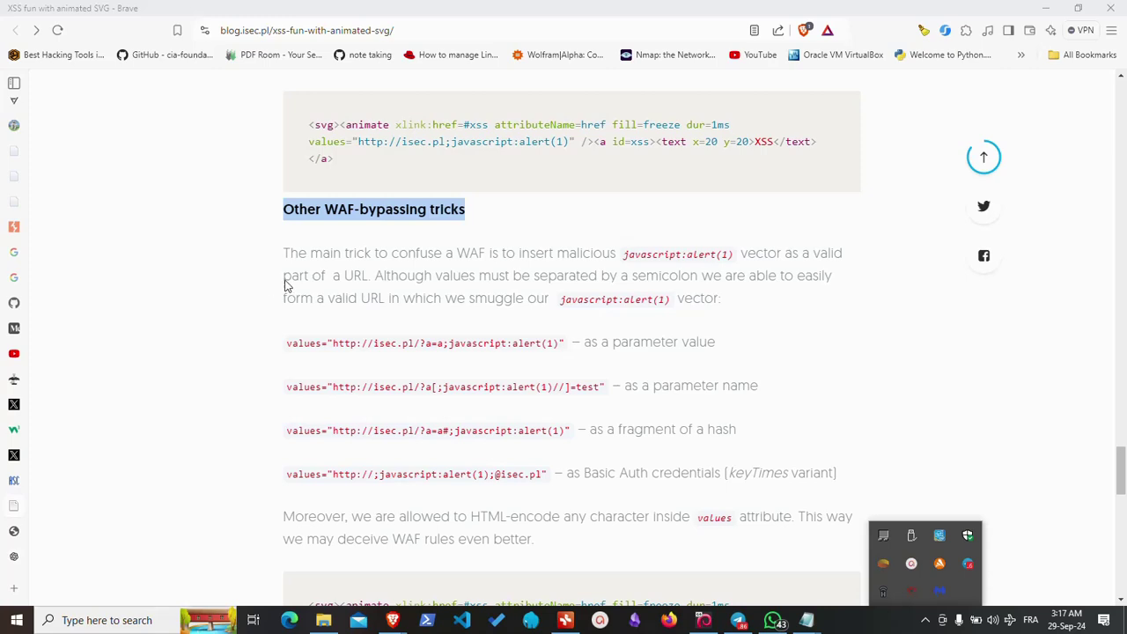
pyautogui.scroll(-1, 286, 280)
# - Highlight javascript:alert(1) and the query-string payload in the parameter value example
pyautogui.moveTo(287, 273); pyautogui.dragTo(555, 274)
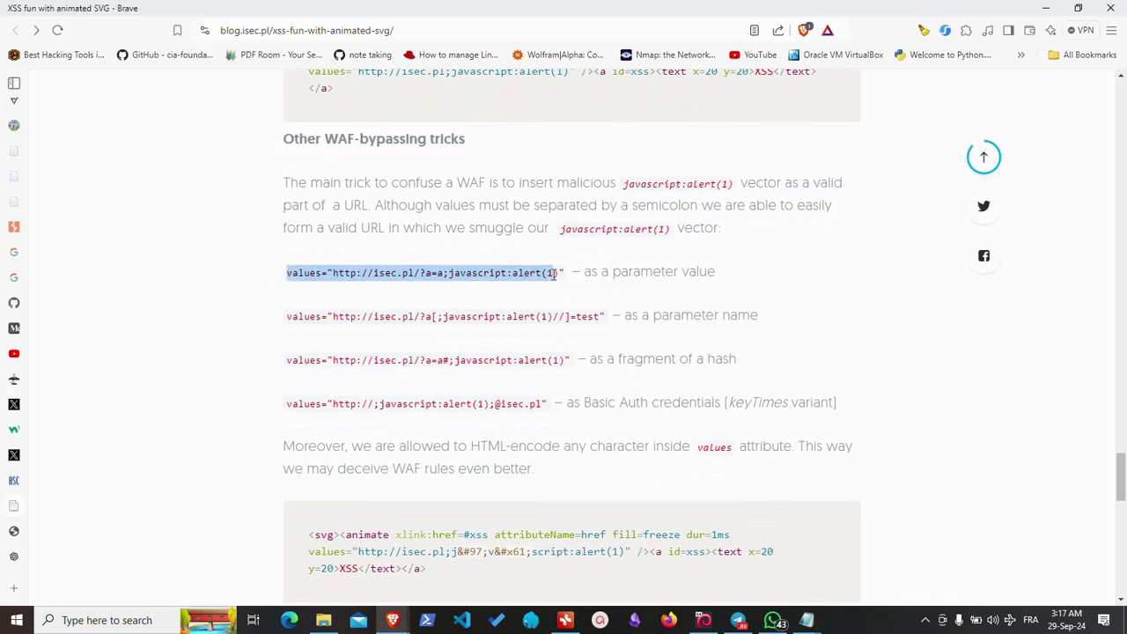
pyautogui.click(554, 274)
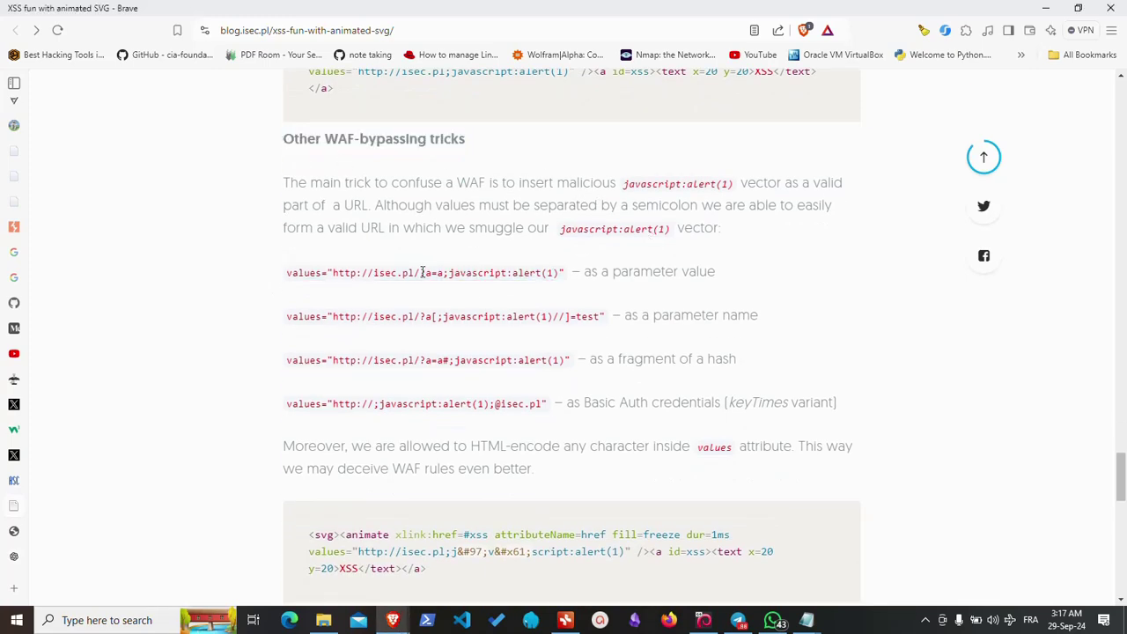
pyautogui.moveTo(449, 274); pyautogui.dragTo(573, 277)
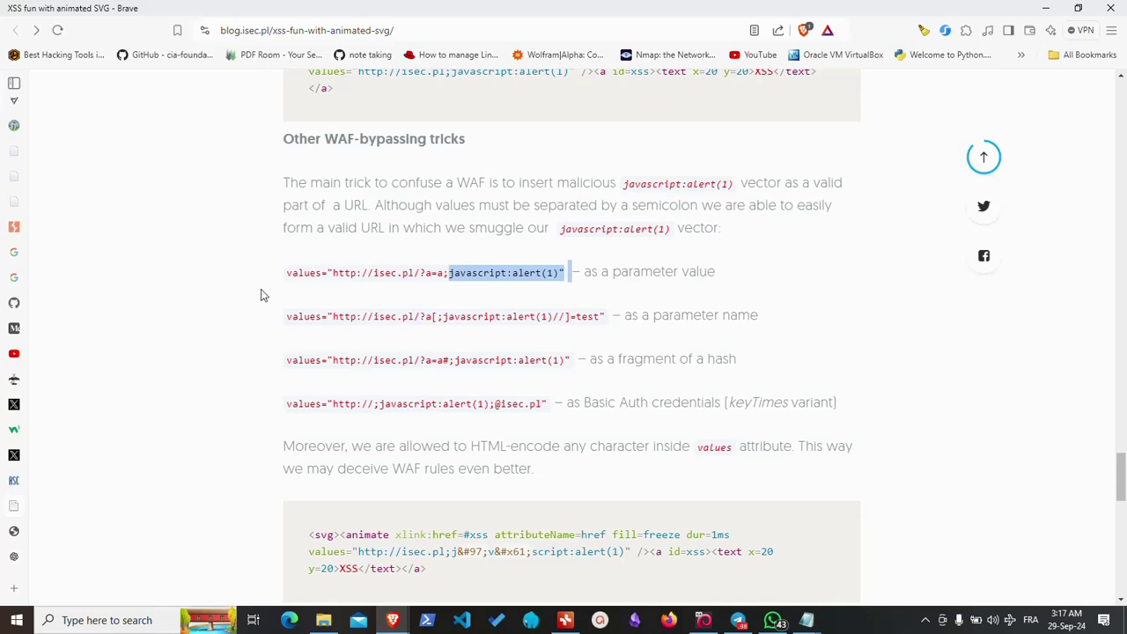
pyautogui.scroll(-1, 273, 276)
pyautogui.scroll(2, 273, 276)
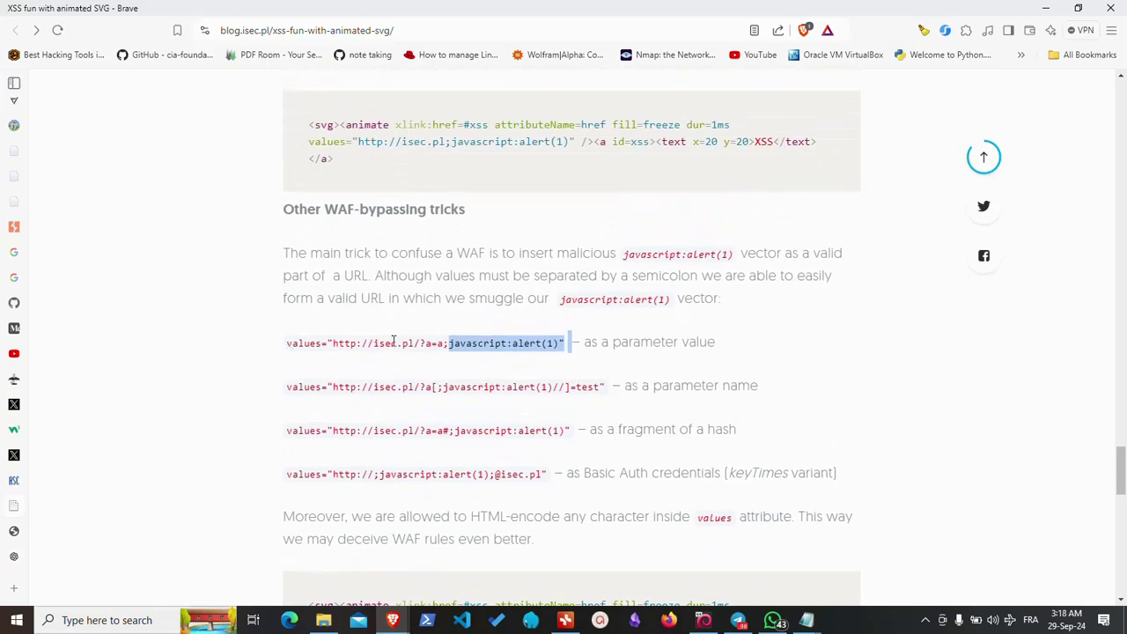
pyautogui.click(445, 355)
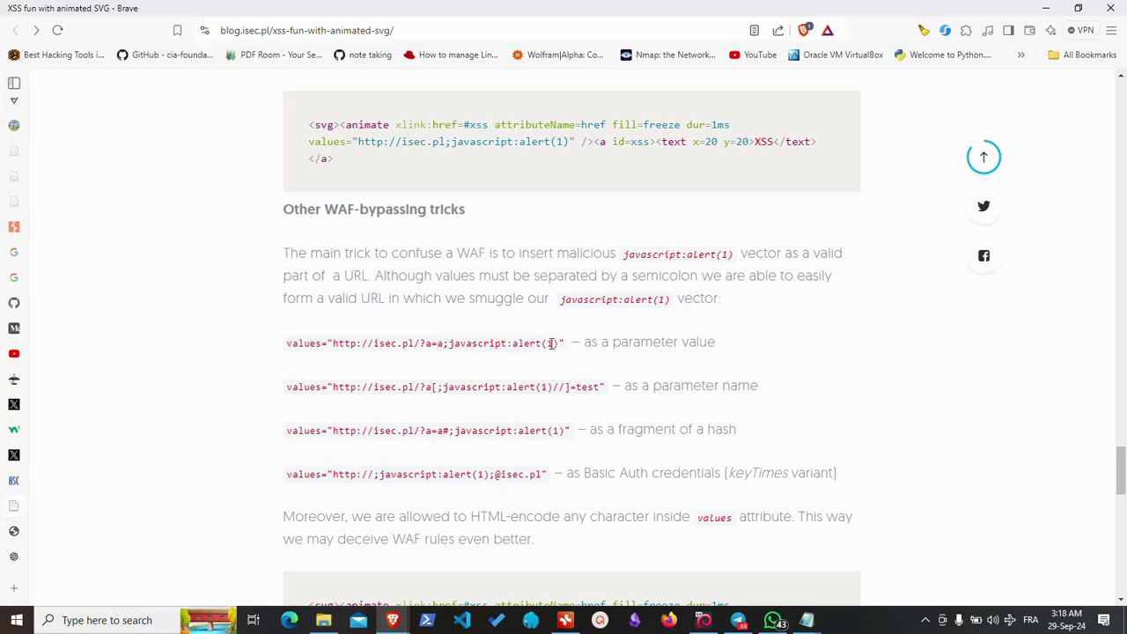
pyautogui.moveTo(560, 344); pyautogui.dragTo(333, 348)
pyautogui.click(335, 349)
pyautogui.click(428, 344)
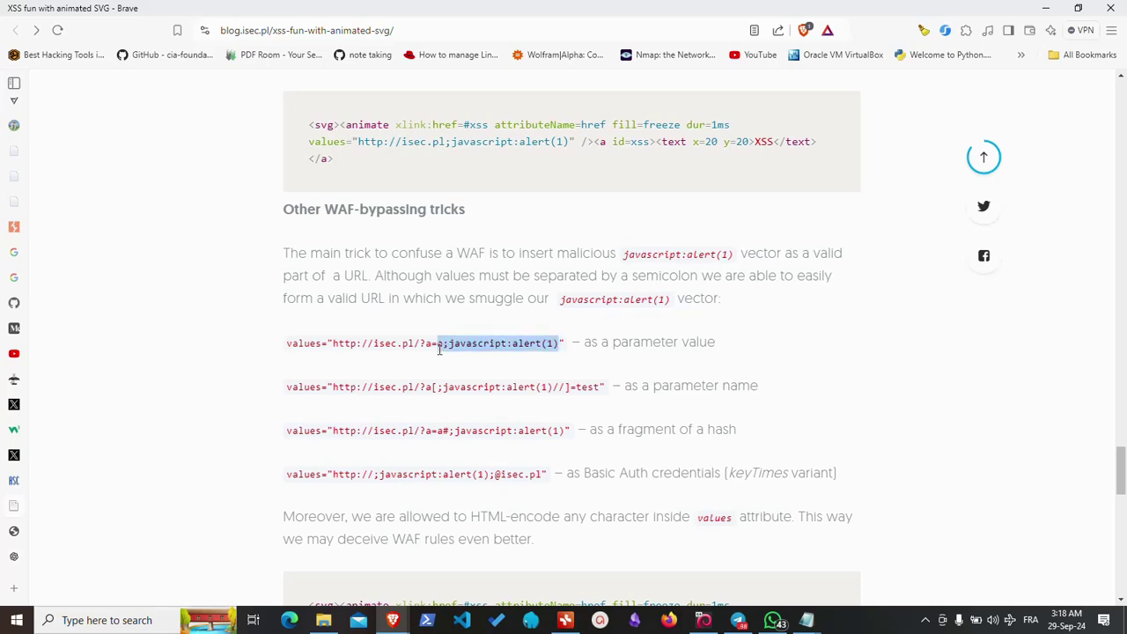
pyautogui.moveTo(557, 343); pyautogui.dragTo(450, 349)
pyautogui.moveTo(264, 347); pyautogui.dragTo(734, 350)
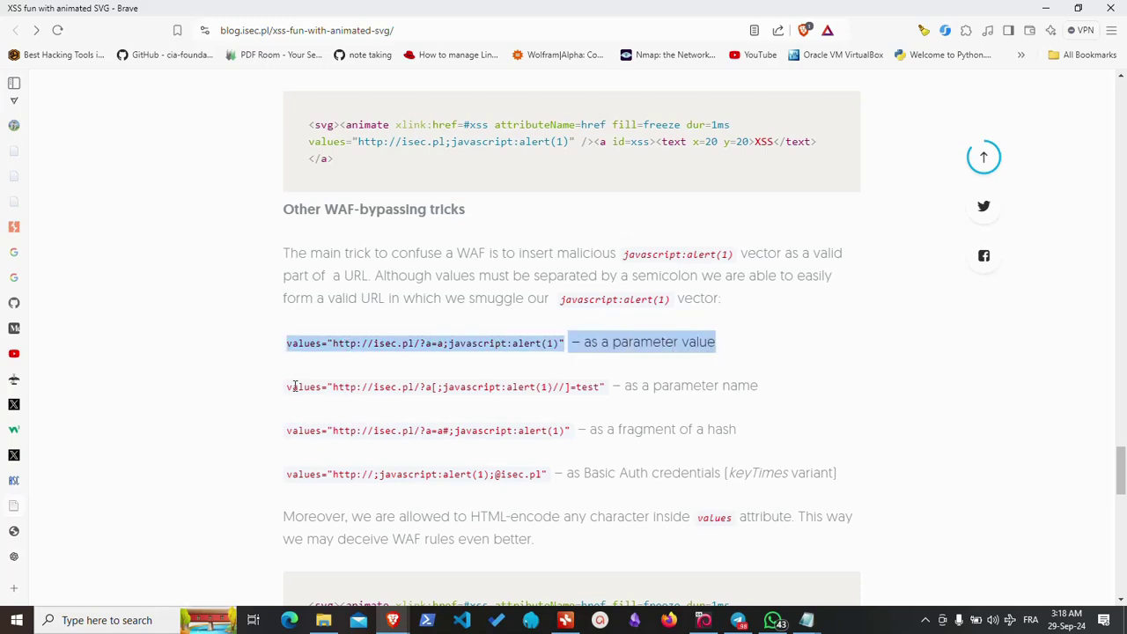
# - Highlight the [, ;, // and ]=test pieces of the parameter name example
pyautogui.moveTo(431, 388); pyautogui.dragTo(433, 388)
pyautogui.click(569, 388)
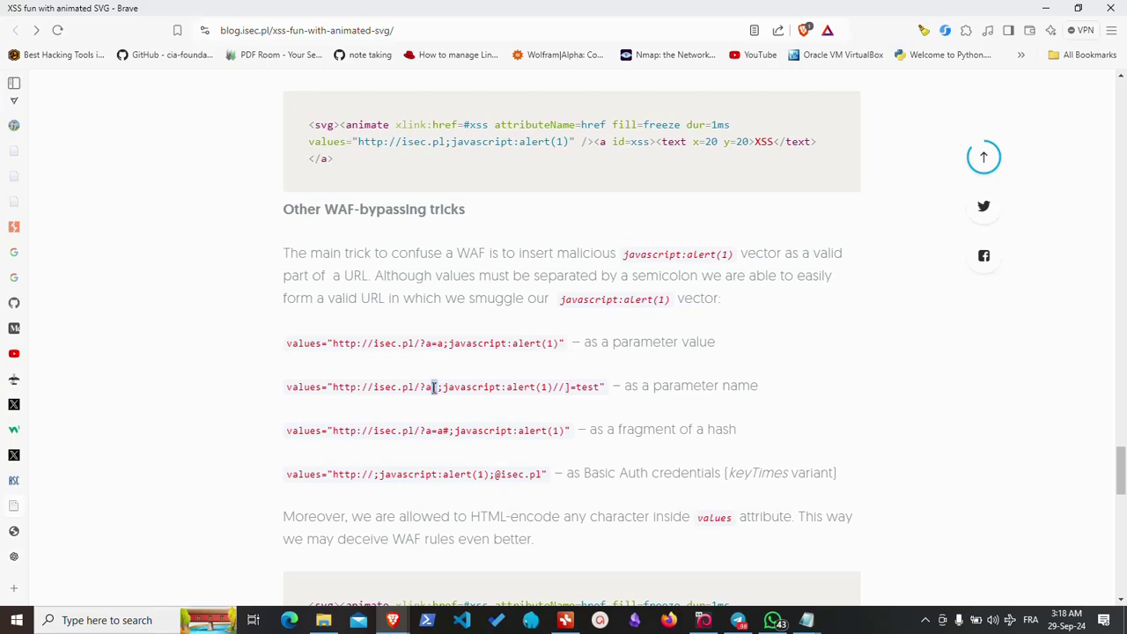
pyautogui.moveTo(572, 388); pyautogui.dragTo(566, 388)
pyautogui.moveTo(443, 388); pyautogui.dragTo(439, 388)
pyautogui.moveTo(553, 388); pyautogui.dragTo(607, 387)
pyautogui.click(568, 388)
pyautogui.moveTo(437, 387)
pyautogui.mouseDown()
pyautogui.moveTo(352, 381)
pyautogui.moveTo(435, 391)
pyautogui.mouseUp()
# - Highlight the ? in the first values line and the # in the hash fragment example
pyautogui.scroll(-1, 319, 420)
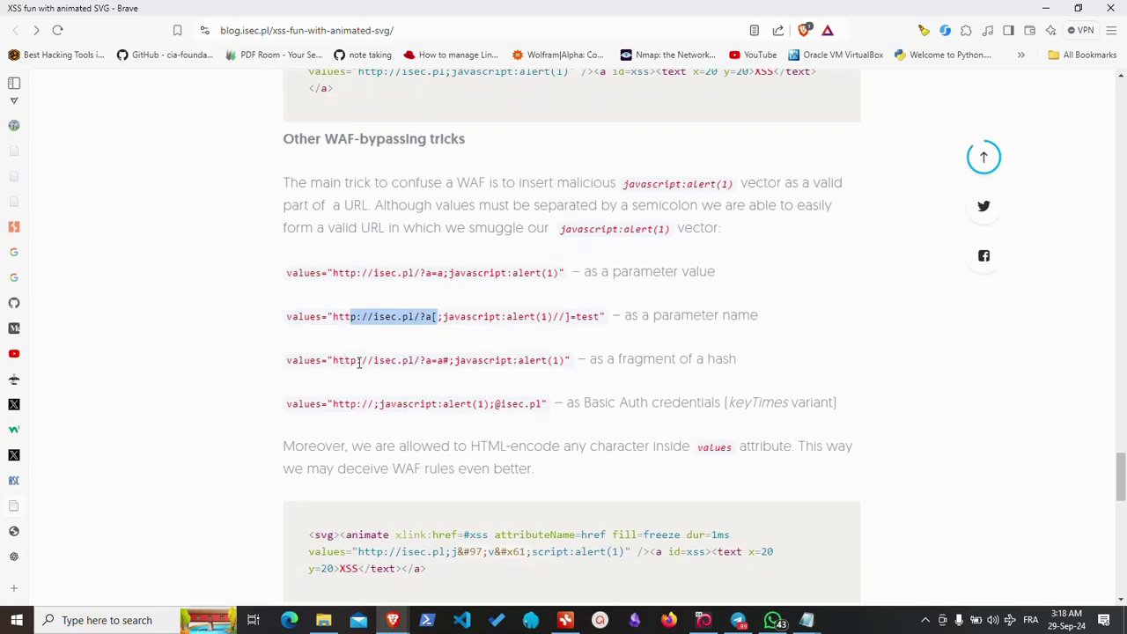
pyautogui.click(446, 361)
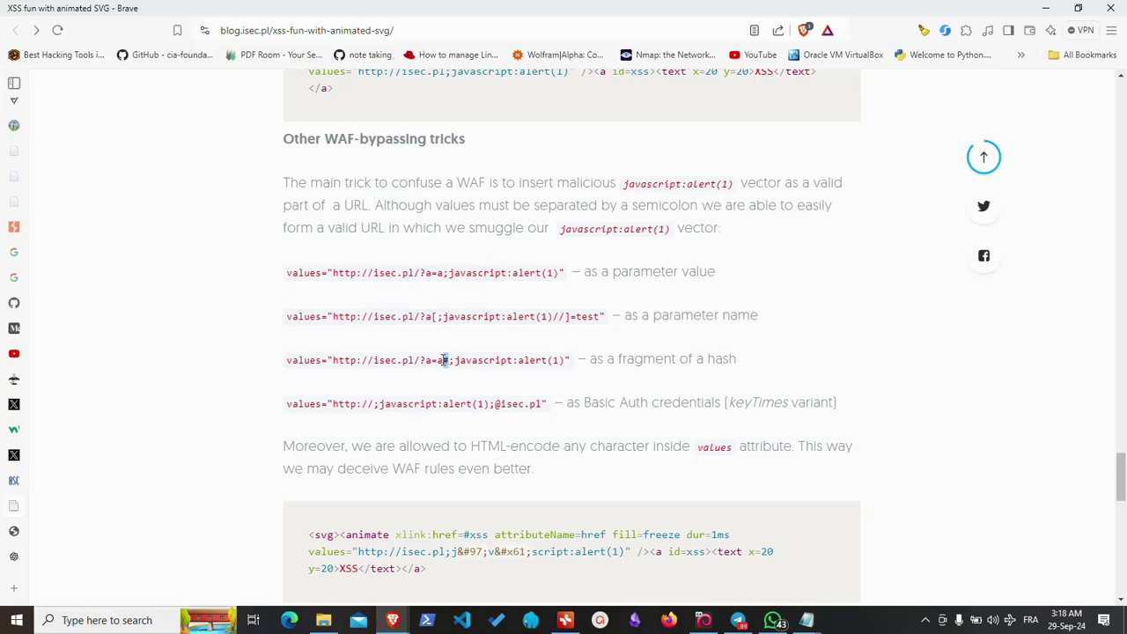
pyautogui.doubleClick(422, 272)
pyautogui.click(445, 360)
pyautogui.doubleClick(447, 361)
# - Reload animate.html, trigger its XSS link, dismiss the alert showing 1, and return to the blog
pyautogui.click(15, 531)
pyautogui.click(58, 31)
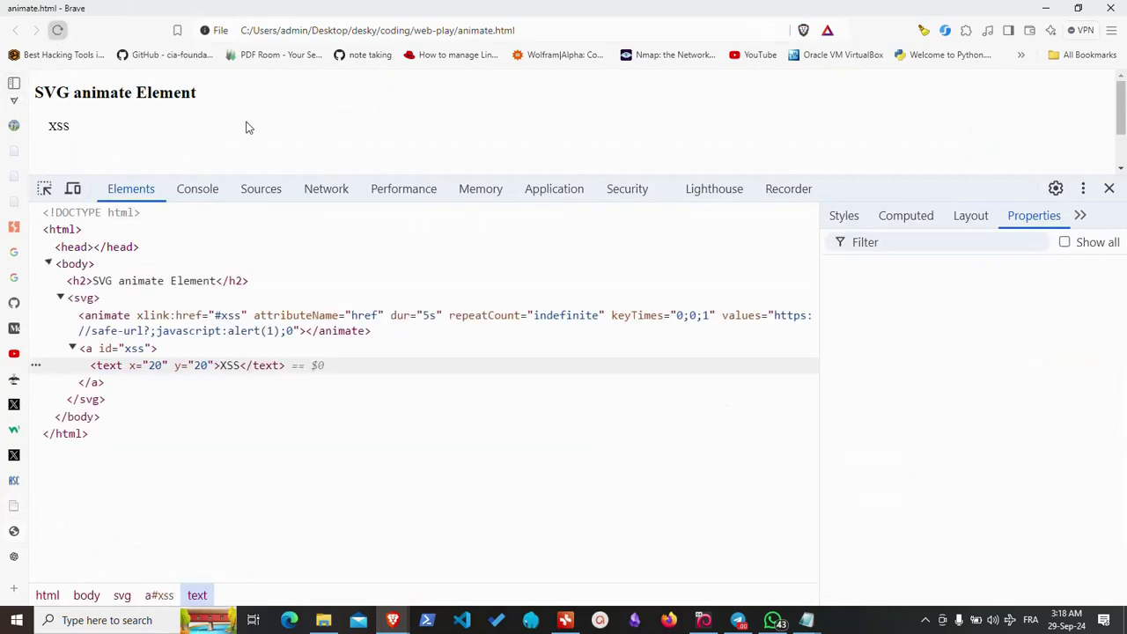
pyautogui.click(58, 126)
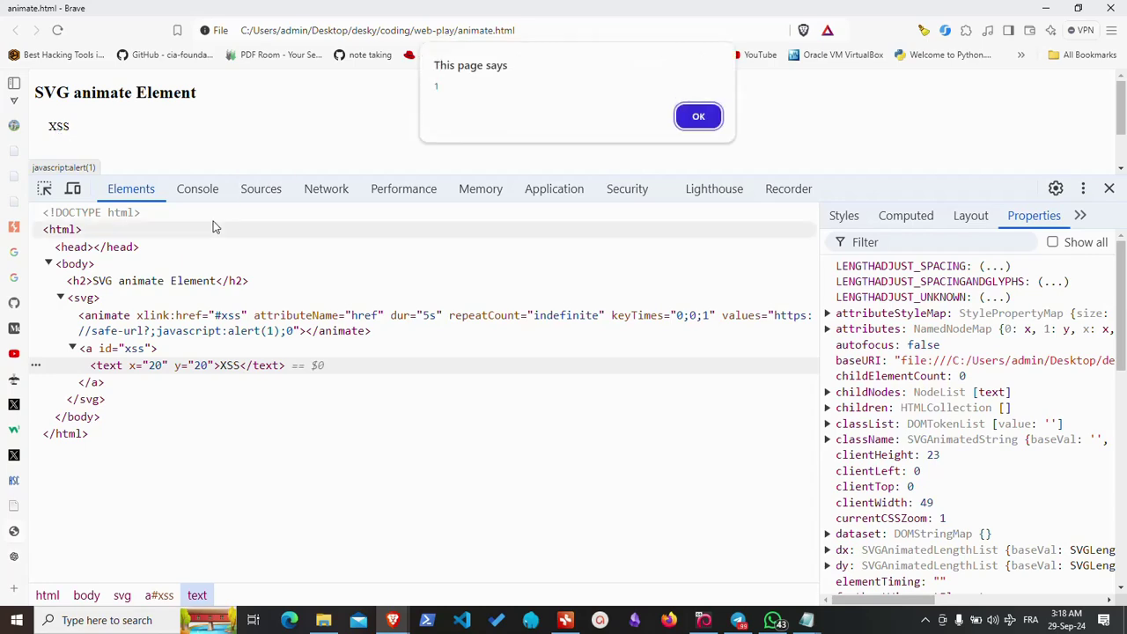
pyautogui.click(698, 117)
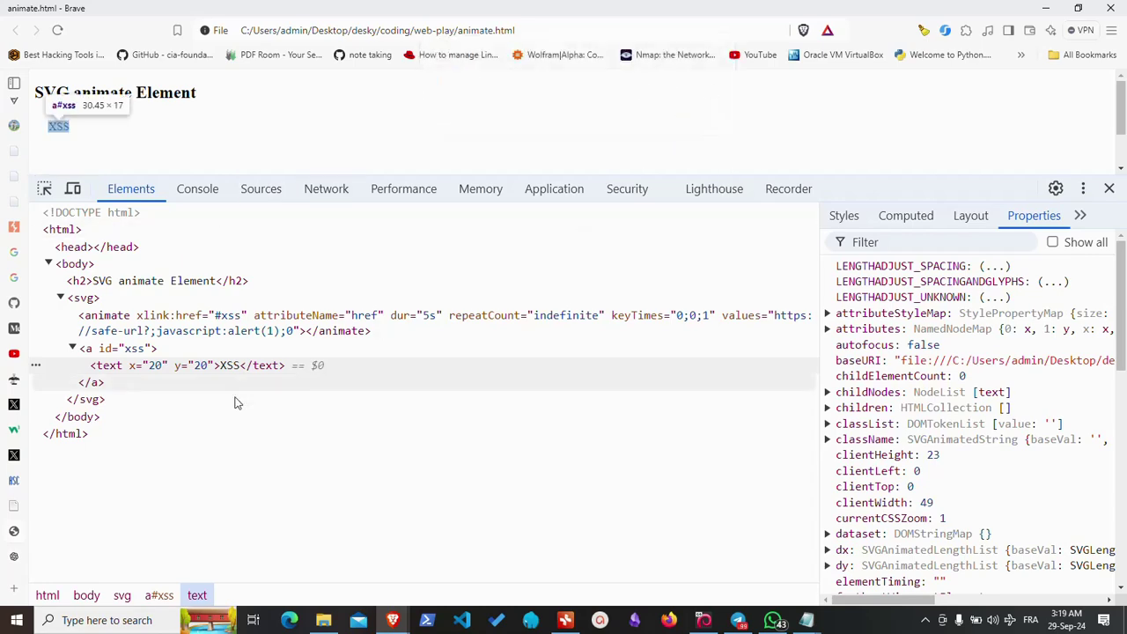
pyautogui.click(14, 511)
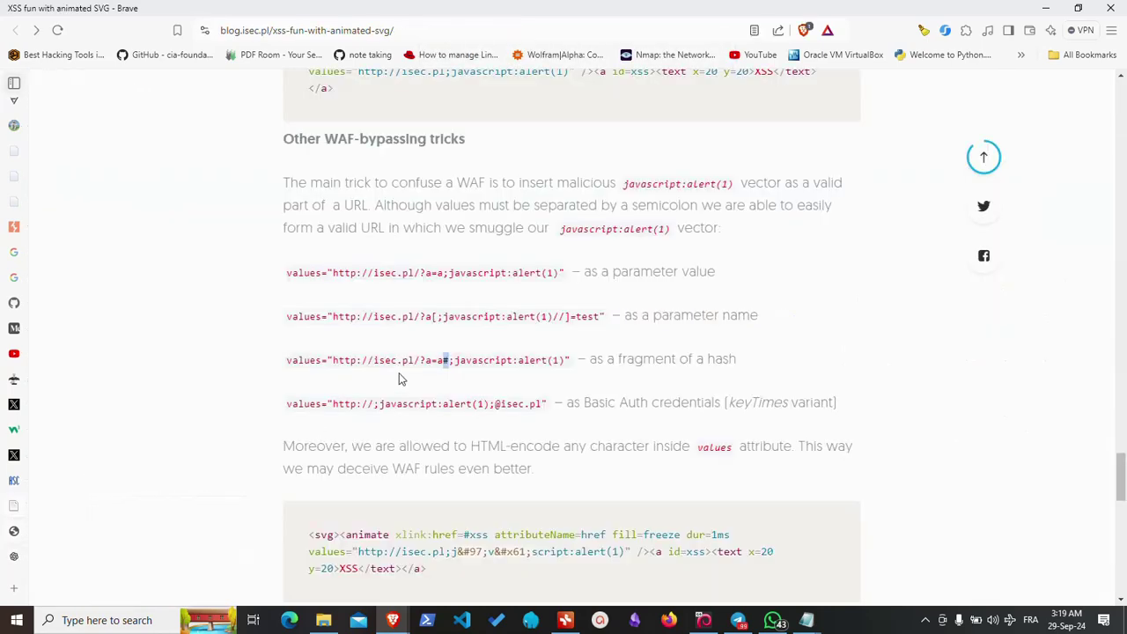
pyautogui.scroll(-1, 392, 361)
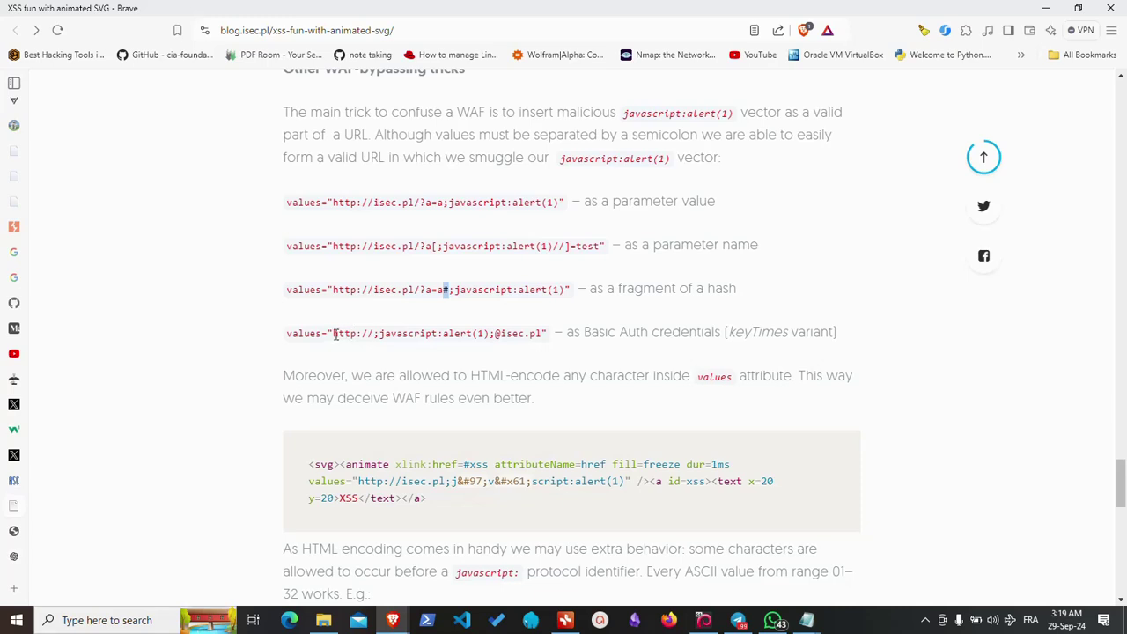
pyautogui.moveTo(334, 333); pyautogui.dragTo(376, 334)
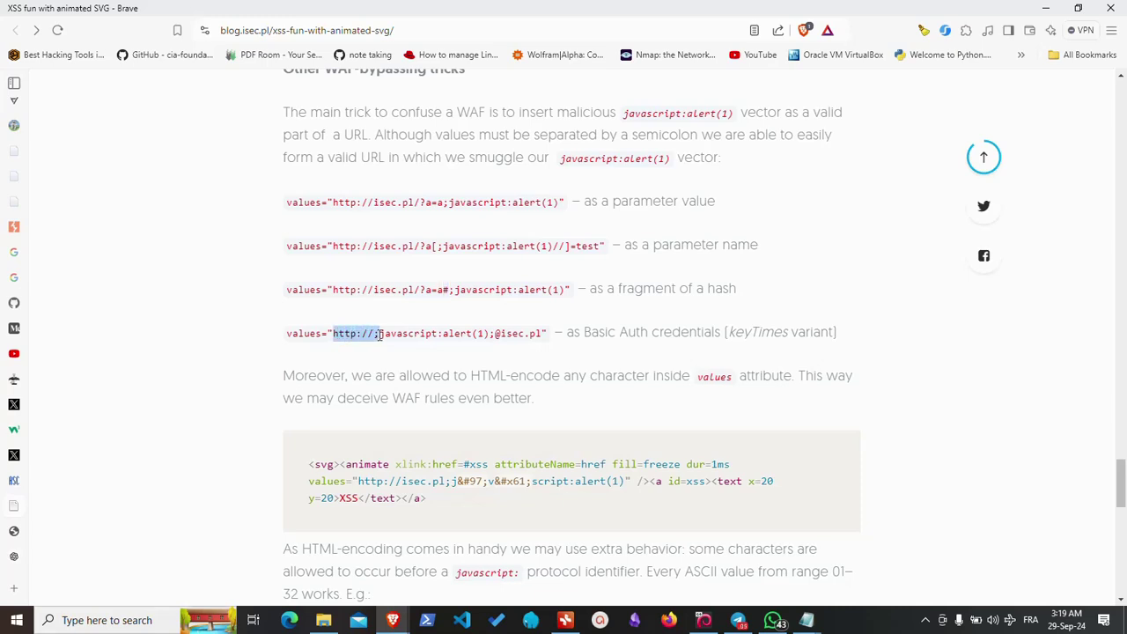
pyautogui.click(378, 346)
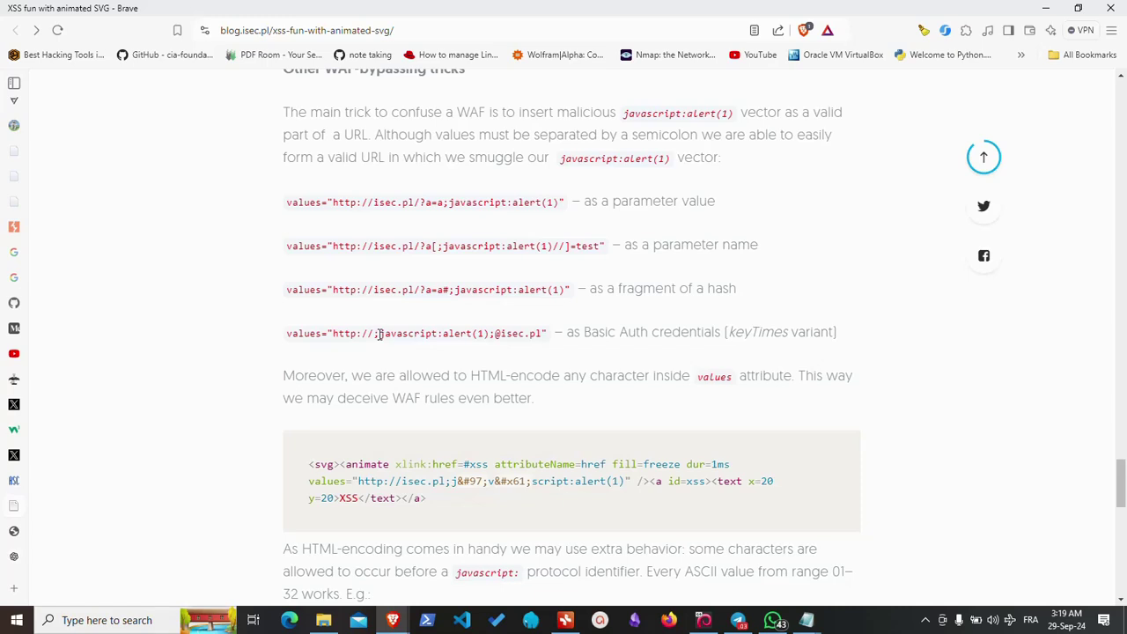
pyautogui.moveTo(379, 335); pyautogui.dragTo(542, 335)
pyautogui.click(503, 339)
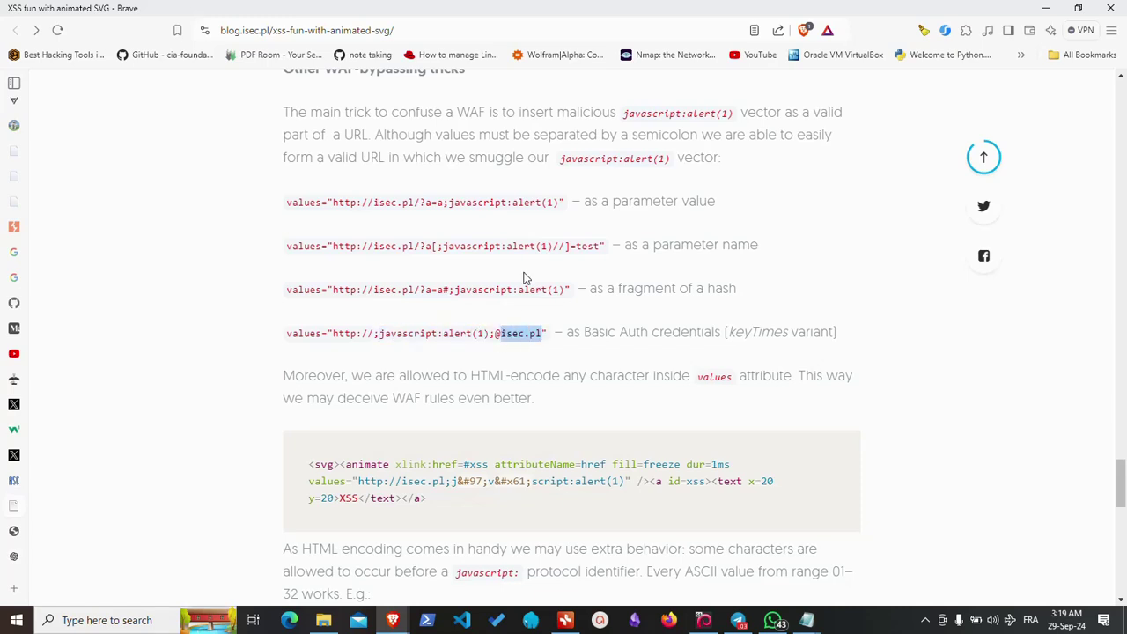
# - Highlight the #x61 encoded letter and the 'HTML-encode' phrase in the encoded values example
pyautogui.scroll(-2, 523, 279)
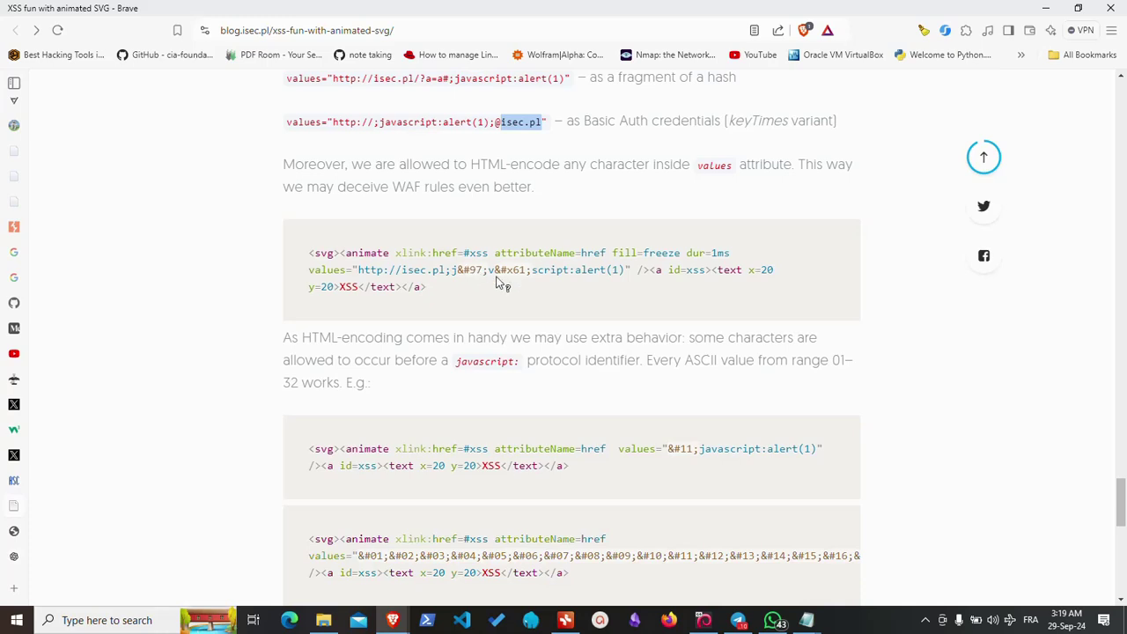
pyautogui.moveTo(526, 270); pyautogui.dragTo(501, 270)
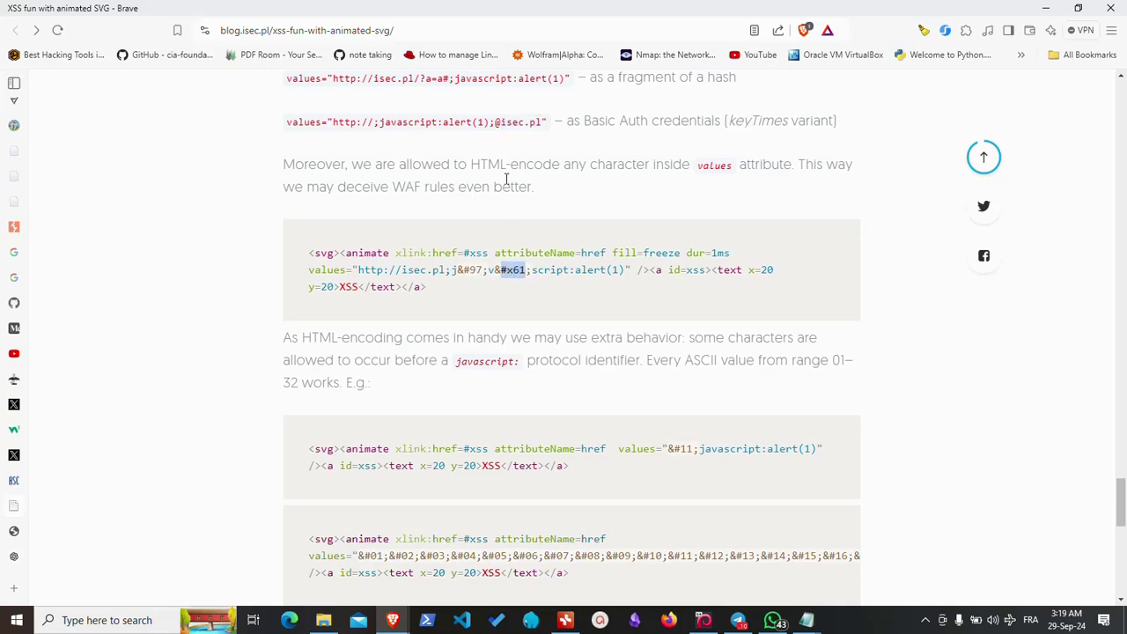
pyautogui.moveTo(472, 164); pyautogui.dragTo(553, 163)
# - Bring up the ASCII table page and scroll through its entries
pyautogui.moveTo(24, 531)
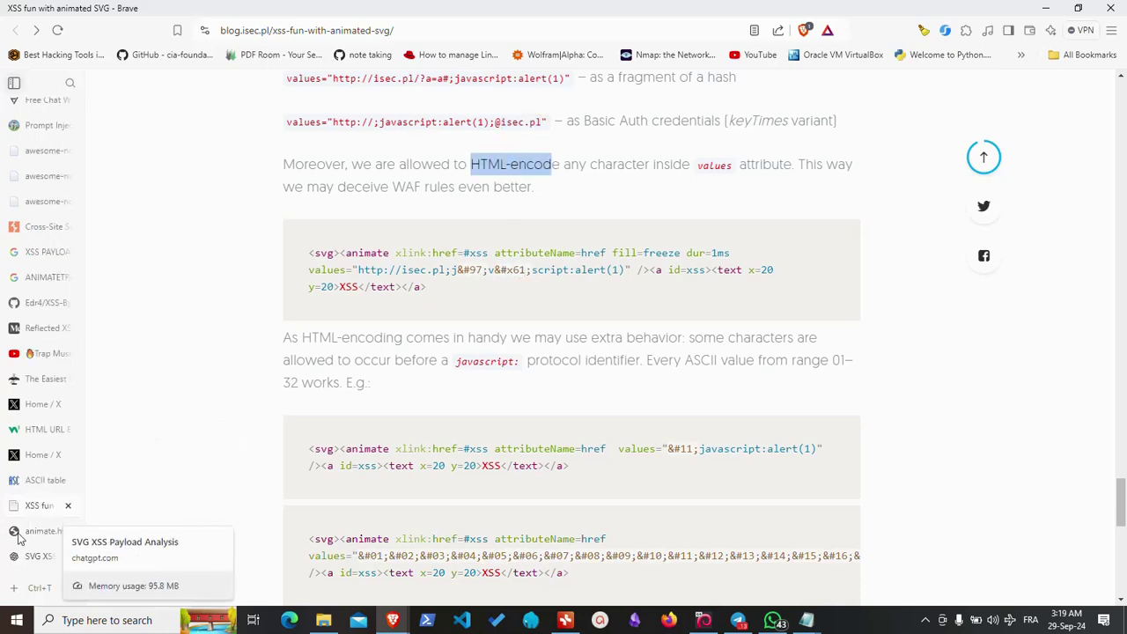
pyautogui.click(35, 480)
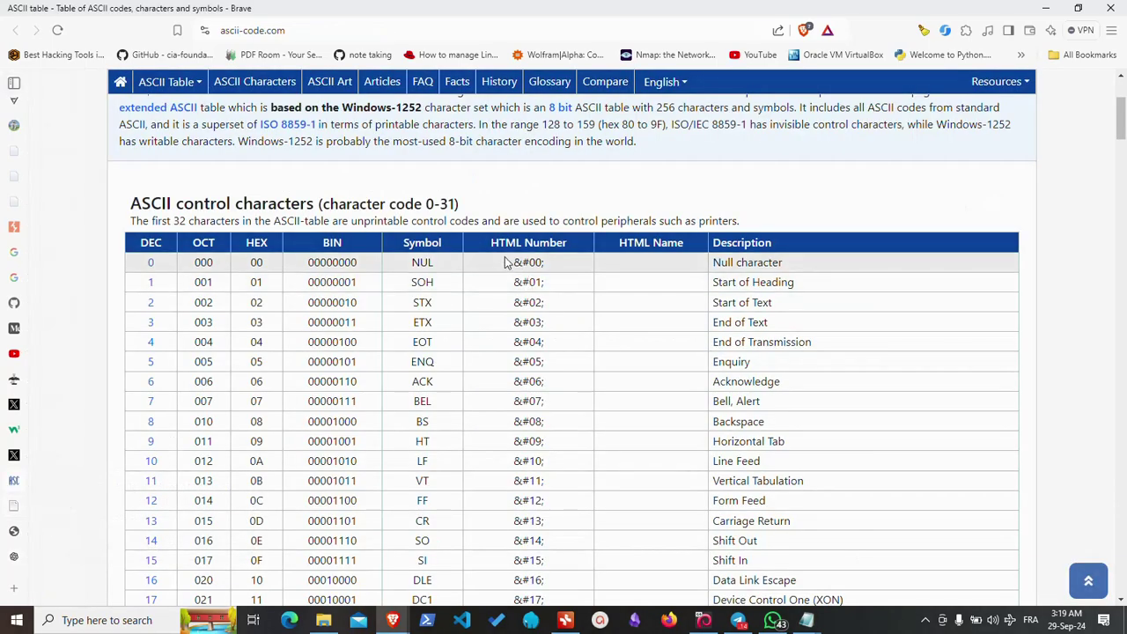
pyautogui.moveTo(507, 263); pyautogui.dragTo(565, 267)
pyautogui.scroll(-3, 496, 330)
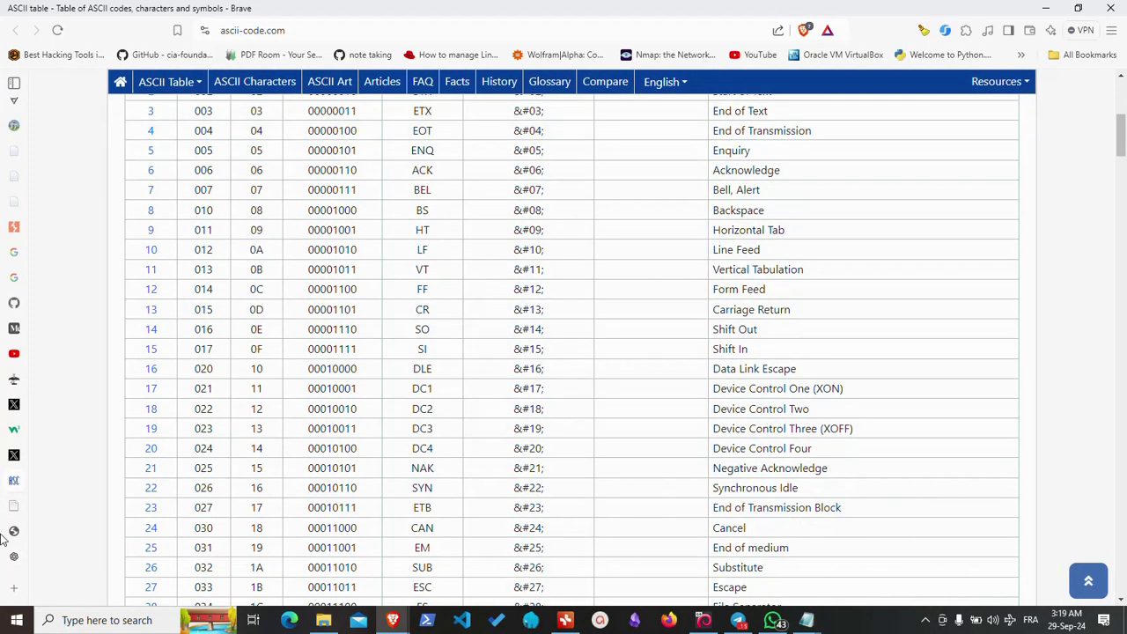
# - Show W3Schools' ASCII Encoding Reference, where space is %20 and ! is %21
pyautogui.click(15, 433)
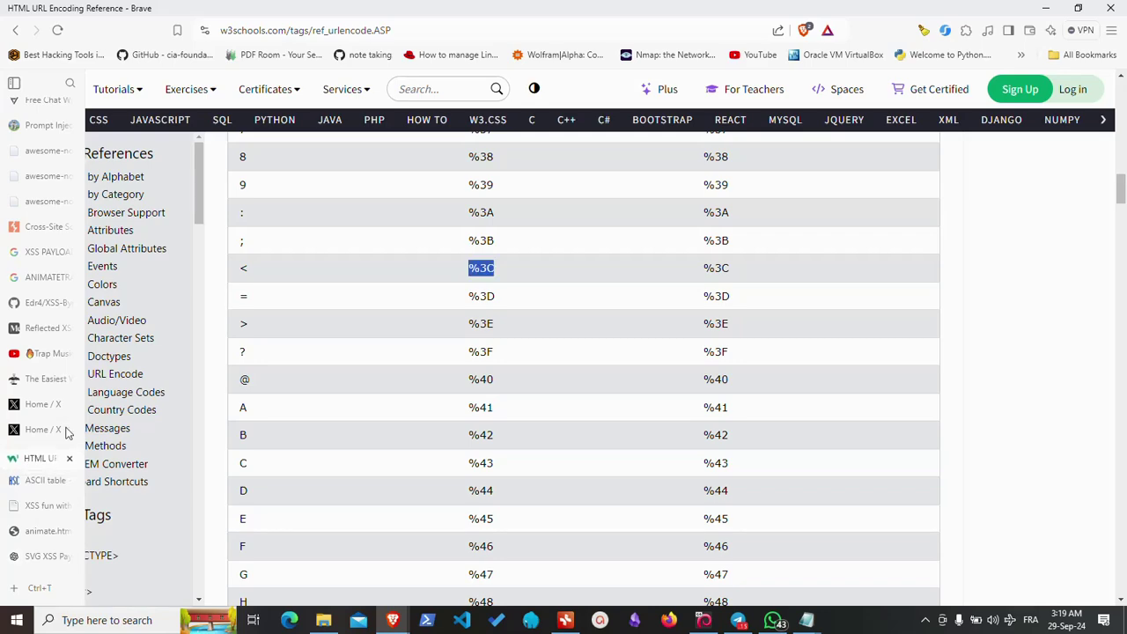
pyautogui.scroll(8, 490, 269)
pyautogui.scroll(4, 489, 269)
pyautogui.scroll(-4, 485, 279)
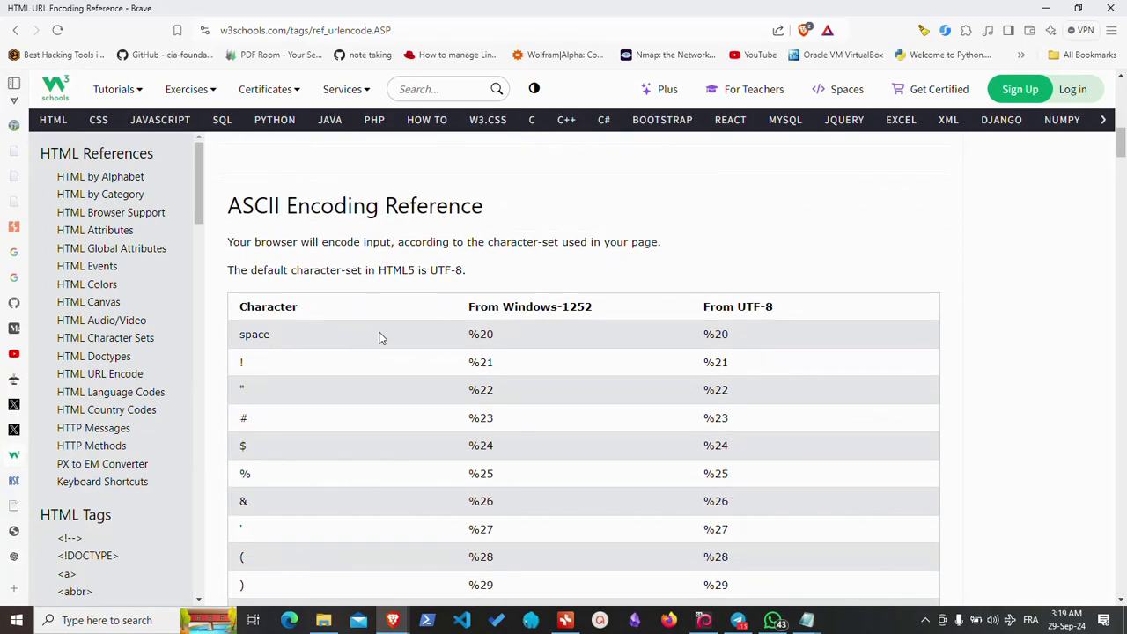
pyautogui.moveTo(706, 334); pyautogui.dragTo(737, 448)
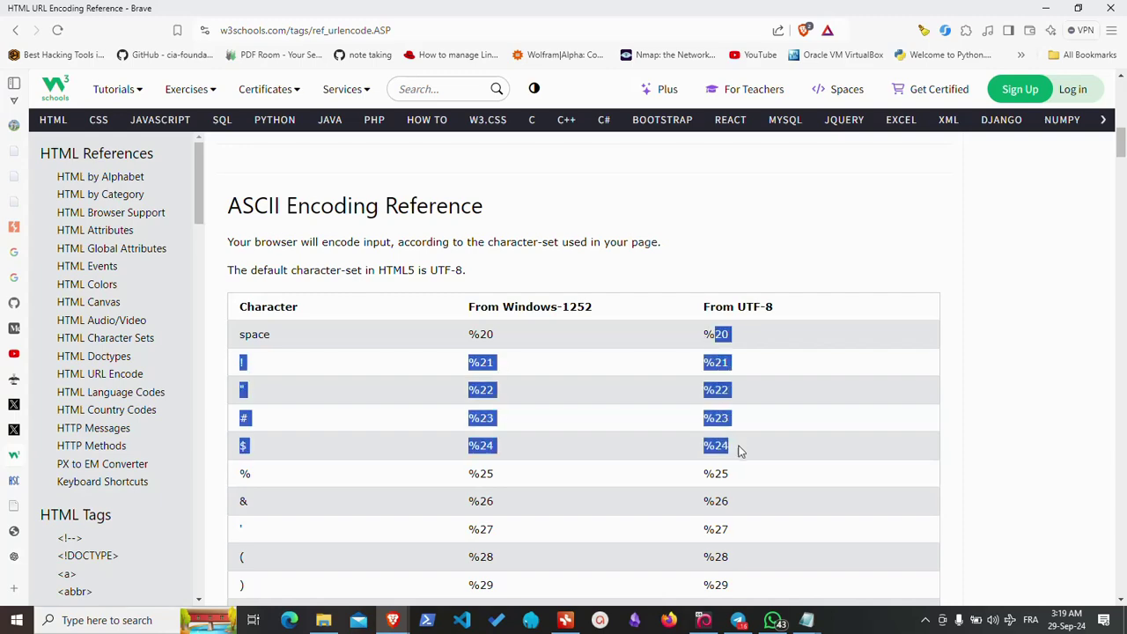
pyautogui.scroll(-1, 573, 410)
pyautogui.scroll(-2, 564, 403)
pyautogui.scroll(2, 554, 398)
pyautogui.scroll(3, 554, 398)
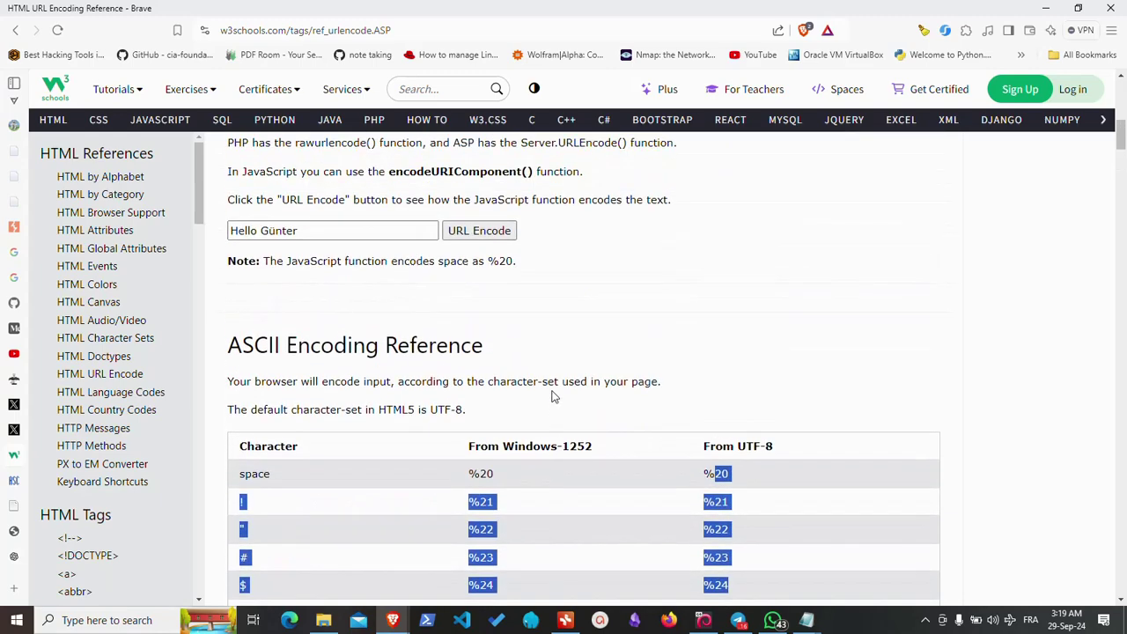
# - Return to the blog post and highlight &#97 in the HTML-encoded example
pyautogui.moveTo(29, 562)
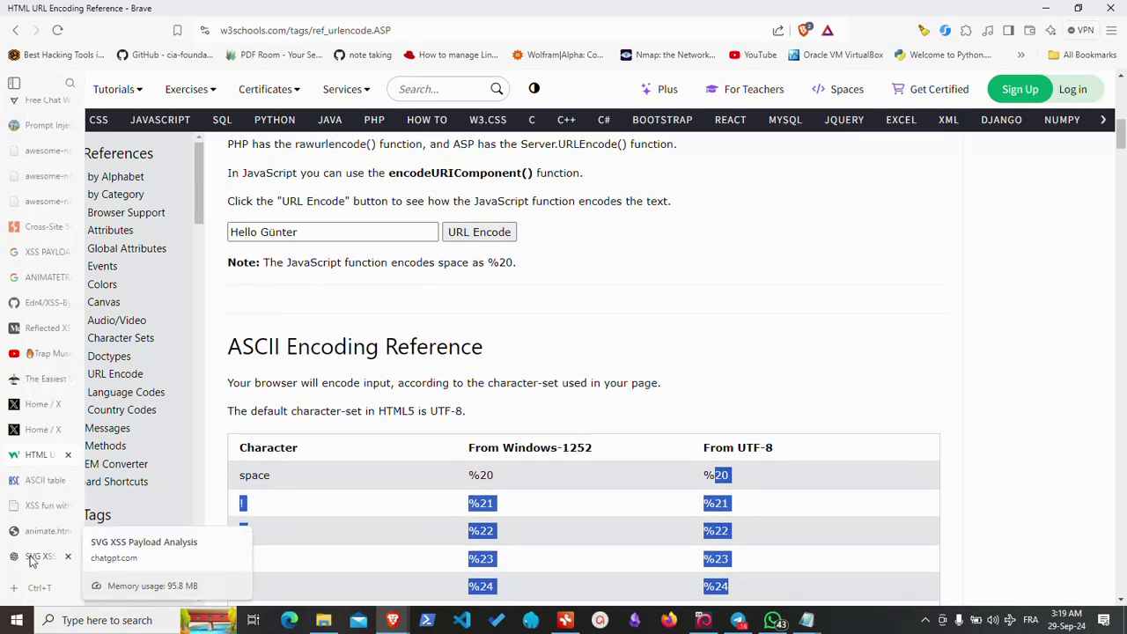
pyautogui.click(35, 531)
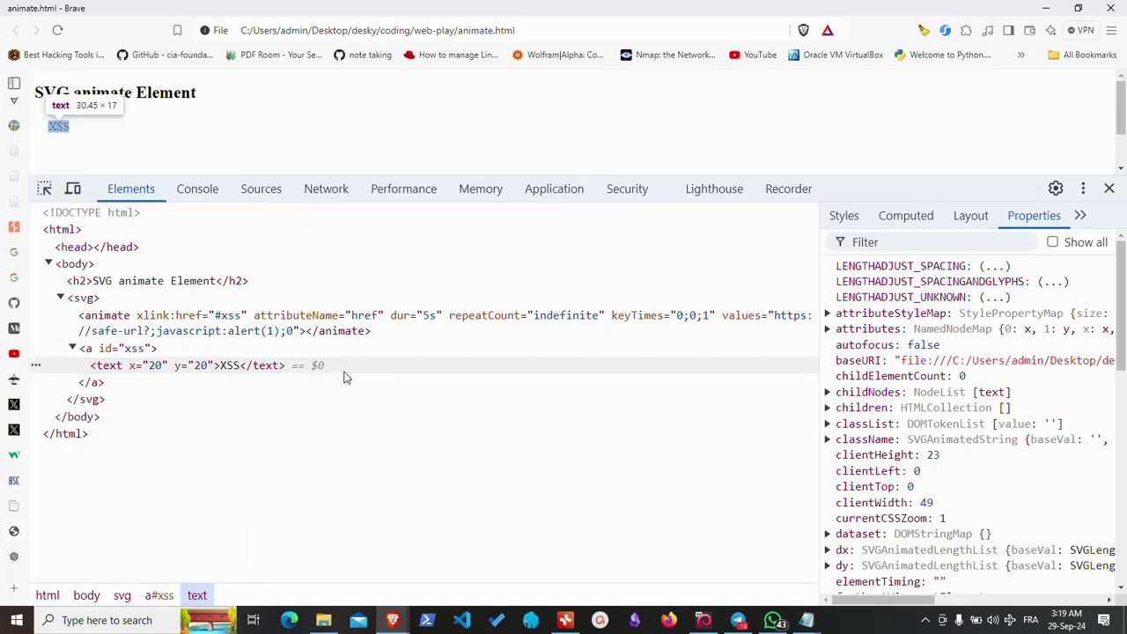
pyautogui.click(27, 507)
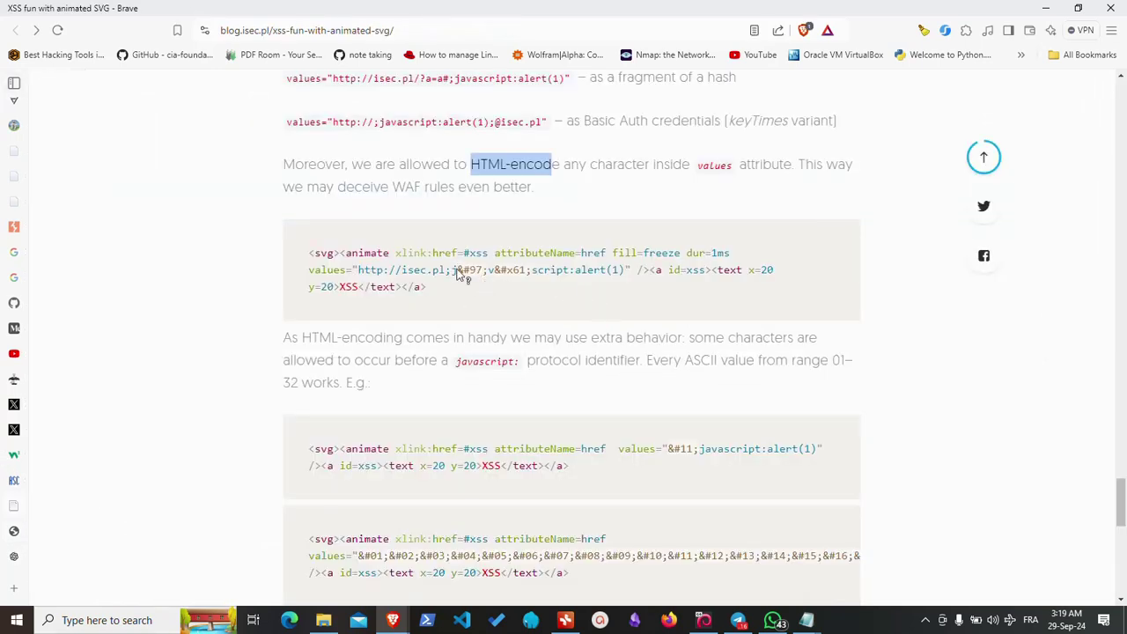
pyautogui.moveTo(457, 271); pyautogui.dragTo(485, 273)
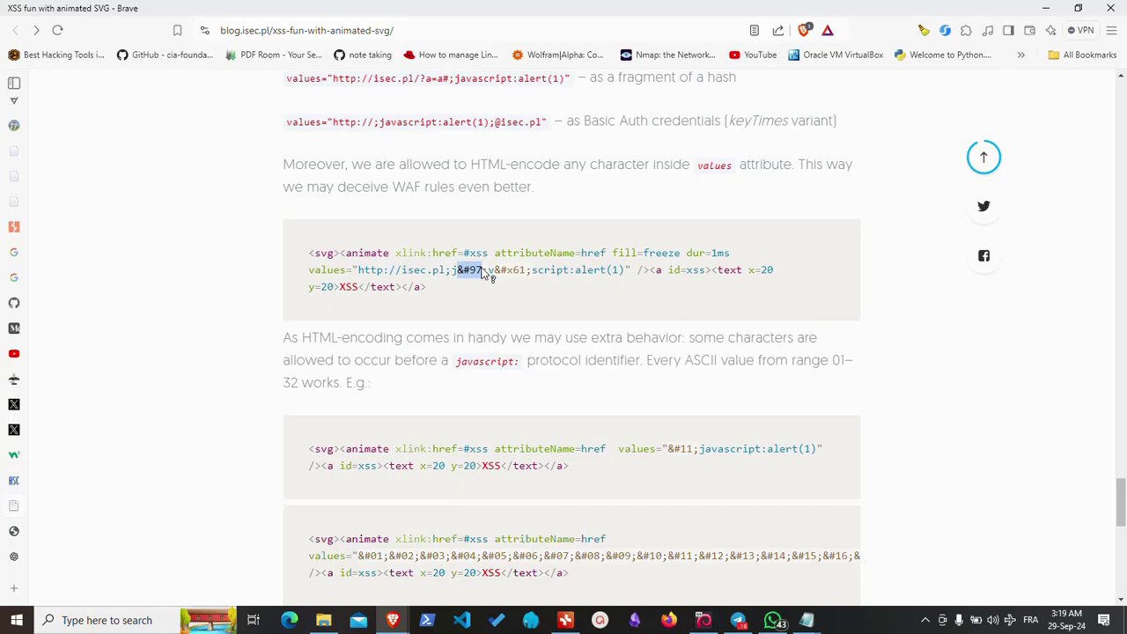
# - Locate row 97 in the ASCII table, where the HTML number &#97; is lowercase a
pyautogui.click(27, 480)
pyautogui.scroll(-4, 523, 291)
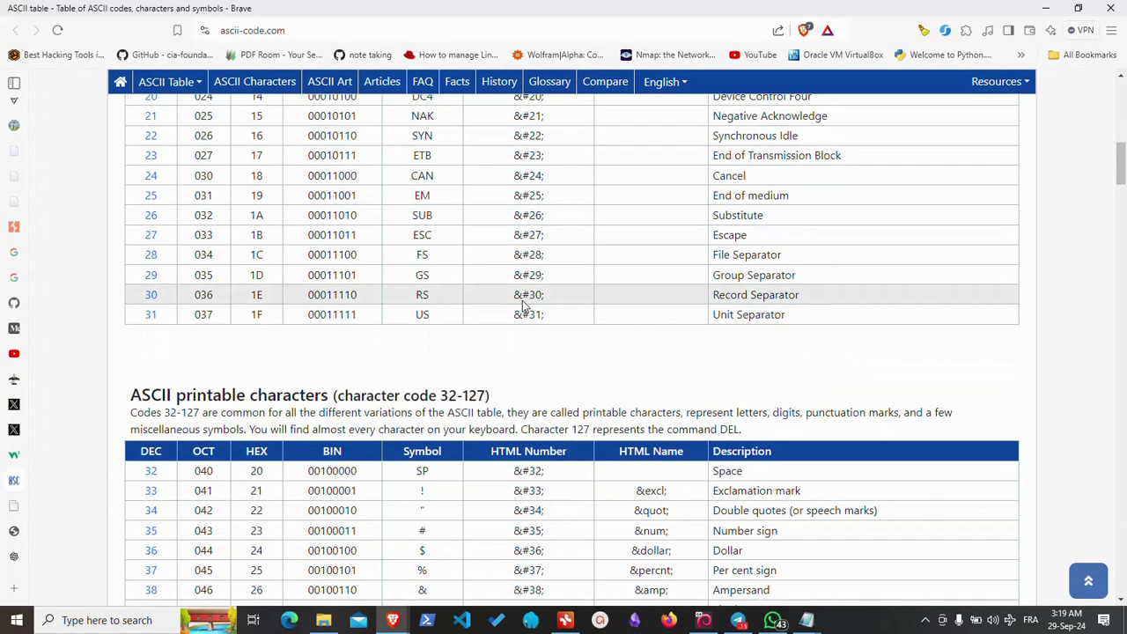
pyautogui.scroll(-4, 523, 304)
pyautogui.scroll(-5, 523, 304)
pyautogui.scroll(-6, 523, 304)
pyautogui.scroll(3, 523, 303)
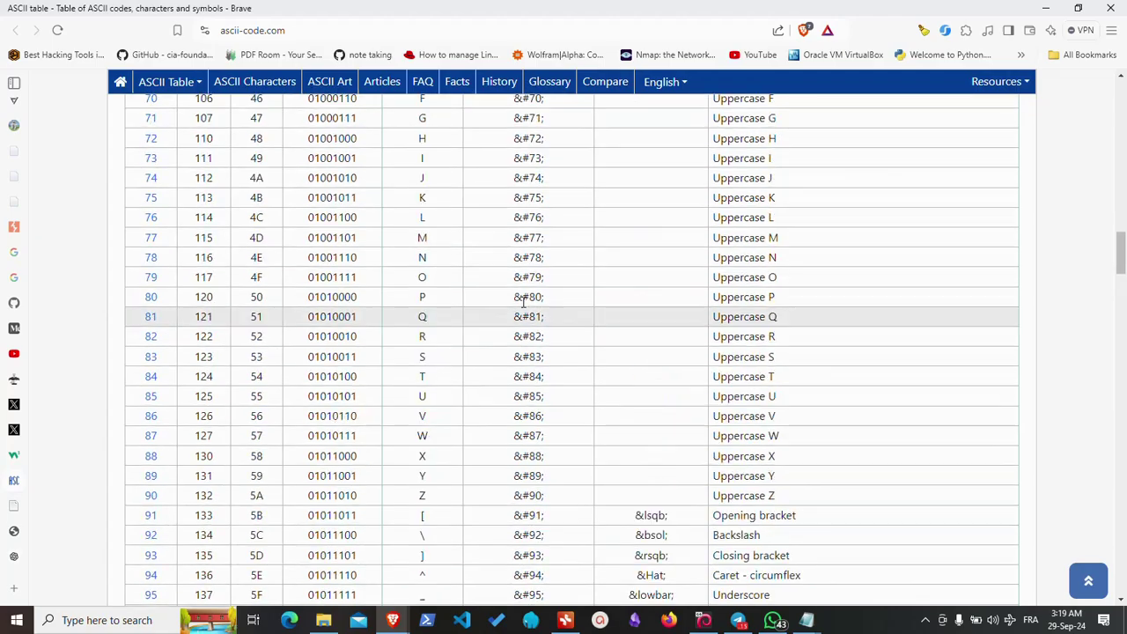
pyautogui.scroll(2, 524, 302)
pyautogui.scroll(2, 526, 302)
pyautogui.scroll(1, 525, 303)
pyautogui.scroll(3, 525, 304)
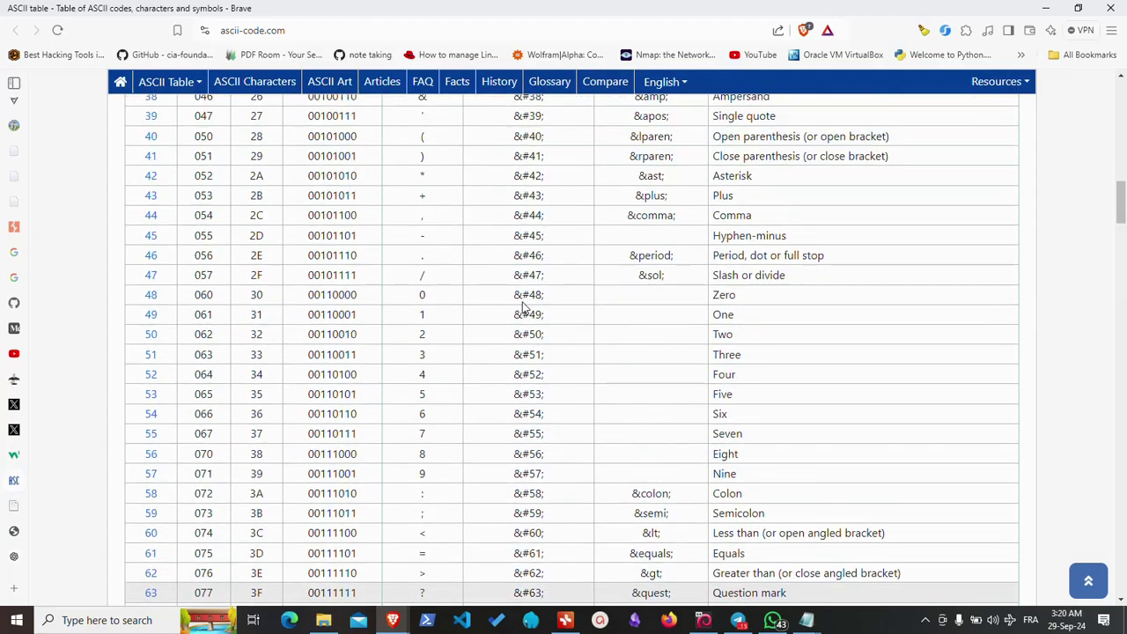
pyautogui.scroll(1, 524, 305)
pyautogui.scroll(-4, 523, 304)
pyautogui.scroll(-4, 523, 303)
pyautogui.scroll(-2, 523, 304)
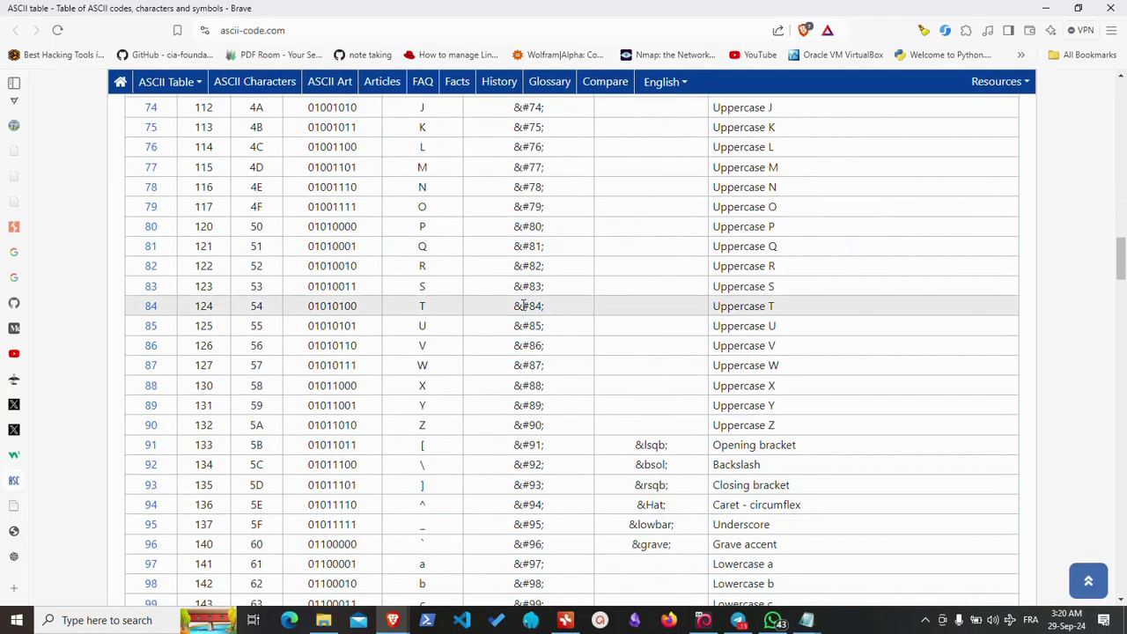
pyautogui.scroll(-3, 523, 313)
pyautogui.scroll(1, 523, 318)
pyautogui.moveTo(548, 352); pyautogui.dragTo(529, 352)
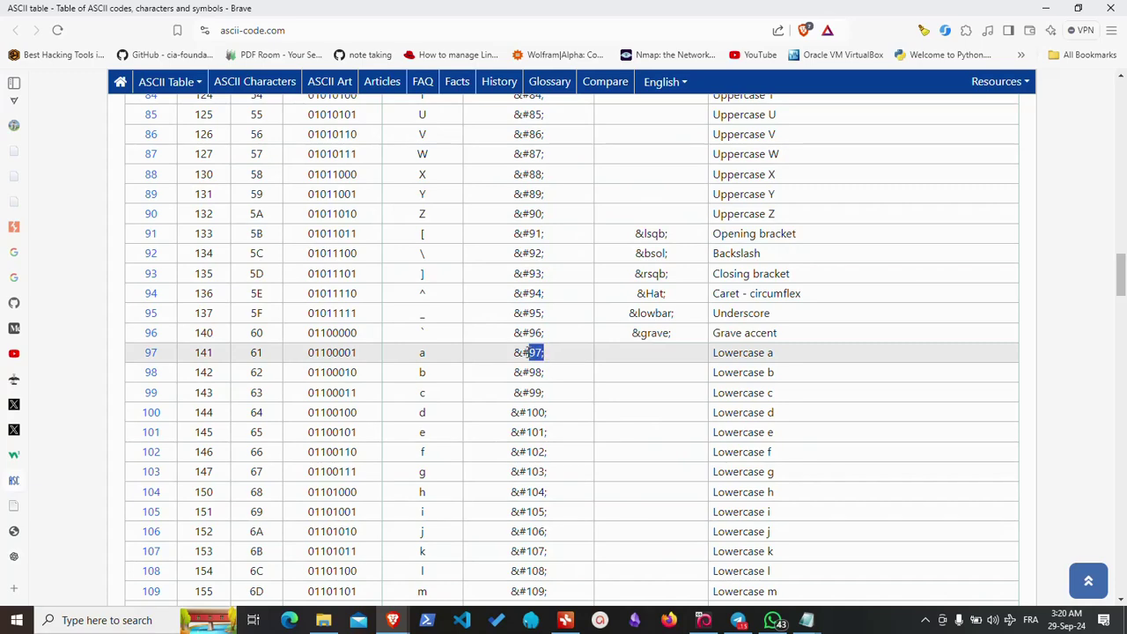
pyautogui.click(430, 352)
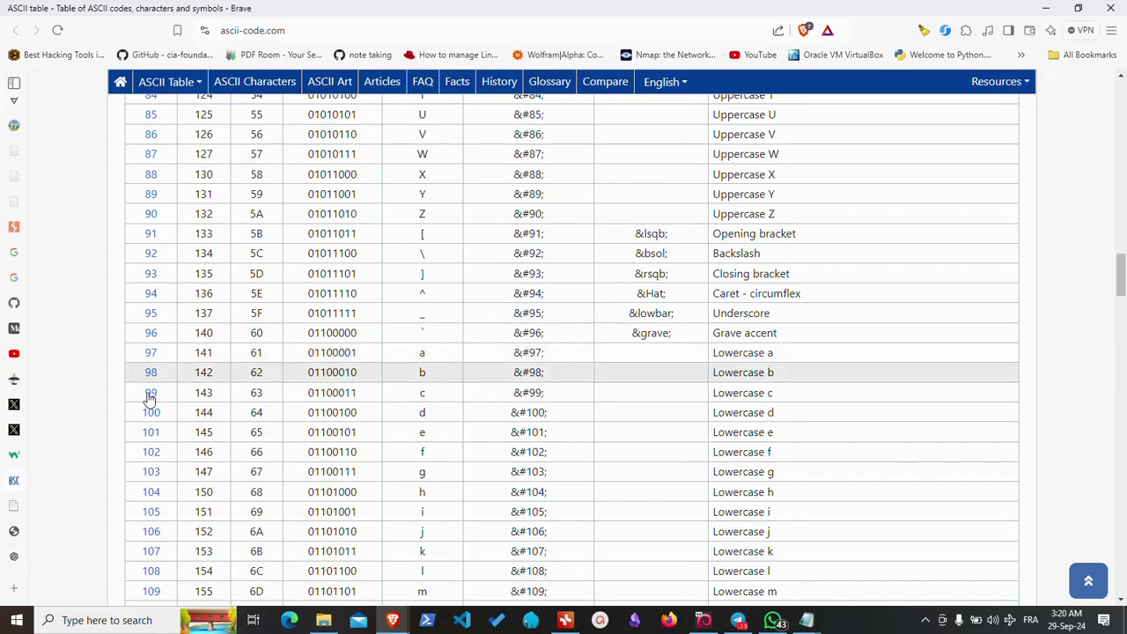
# - Go back through animate.html to the XSS animated SVG blog post
pyautogui.moveTo(17, 562)
pyautogui.click(35, 533)
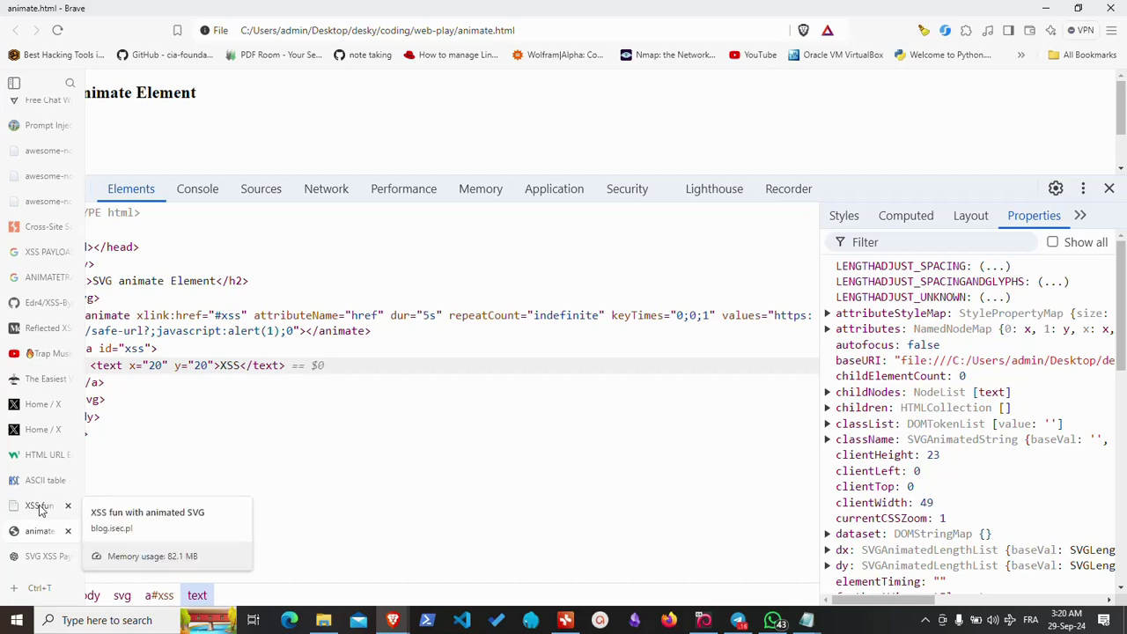
pyautogui.click(40, 509)
pyautogui.click(481, 278)
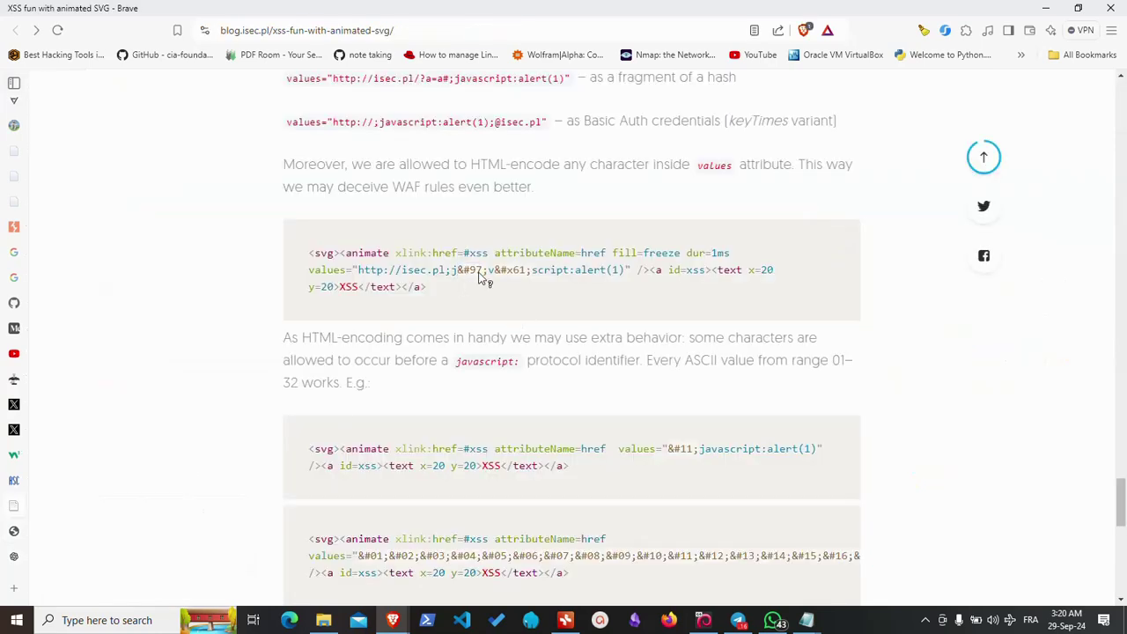
pyautogui.moveTo(481, 276); pyautogui.dragTo(456, 276)
pyautogui.moveTo(526, 274)
pyautogui.mouseDown()
pyautogui.moveTo(489, 273)
pyautogui.moveTo(527, 273)
pyautogui.mouseUp()
pyautogui.click(495, 268)
pyautogui.moveTo(497, 270); pyautogui.dragTo(527, 273)
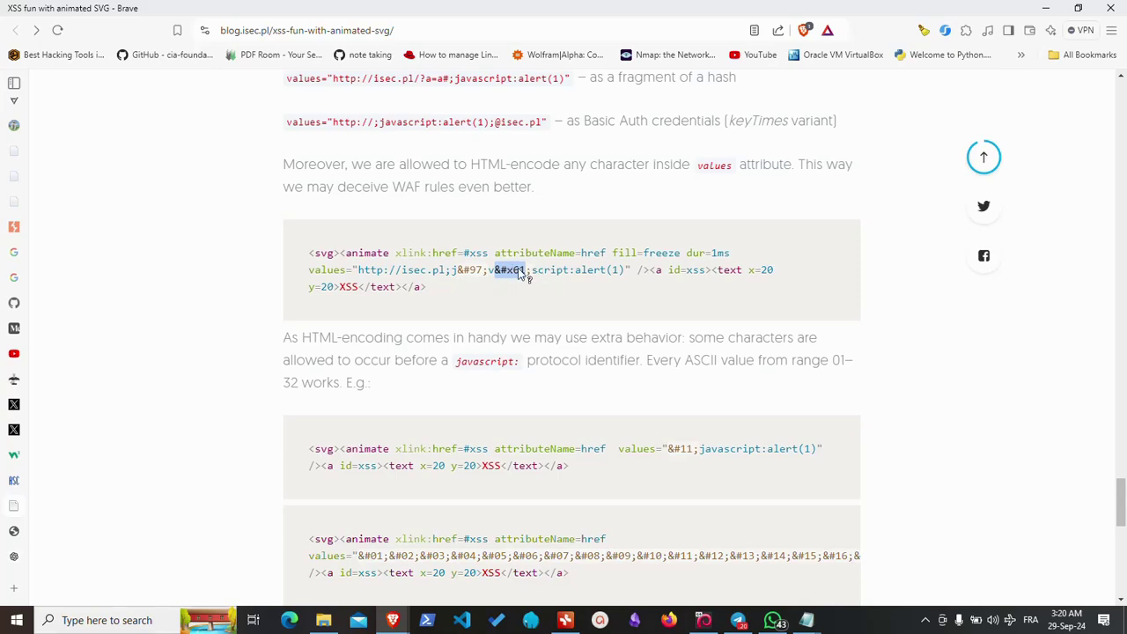
pyautogui.moveTo(519, 274)
pyautogui.mouseDown()
pyautogui.moveTo(502, 277)
pyautogui.moveTo(522, 280)
pyautogui.moveTo(511, 275)
pyautogui.mouseUp()
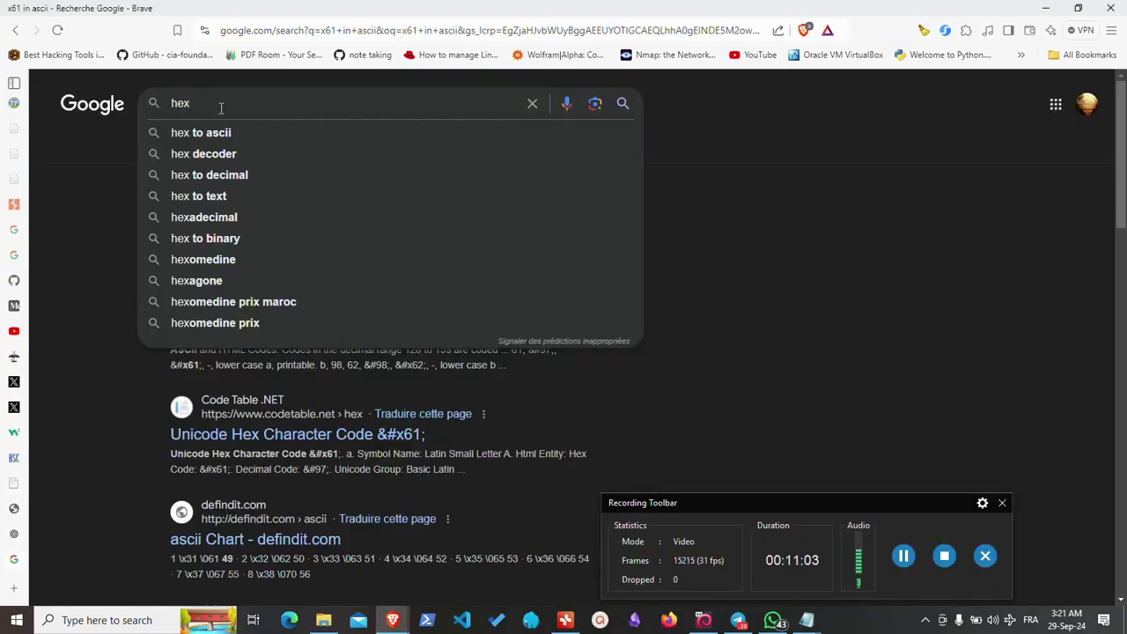
# - Search 'hex to ascii', open RapidTables, and convert x61 to the output letter a
pyautogui.write('to as')
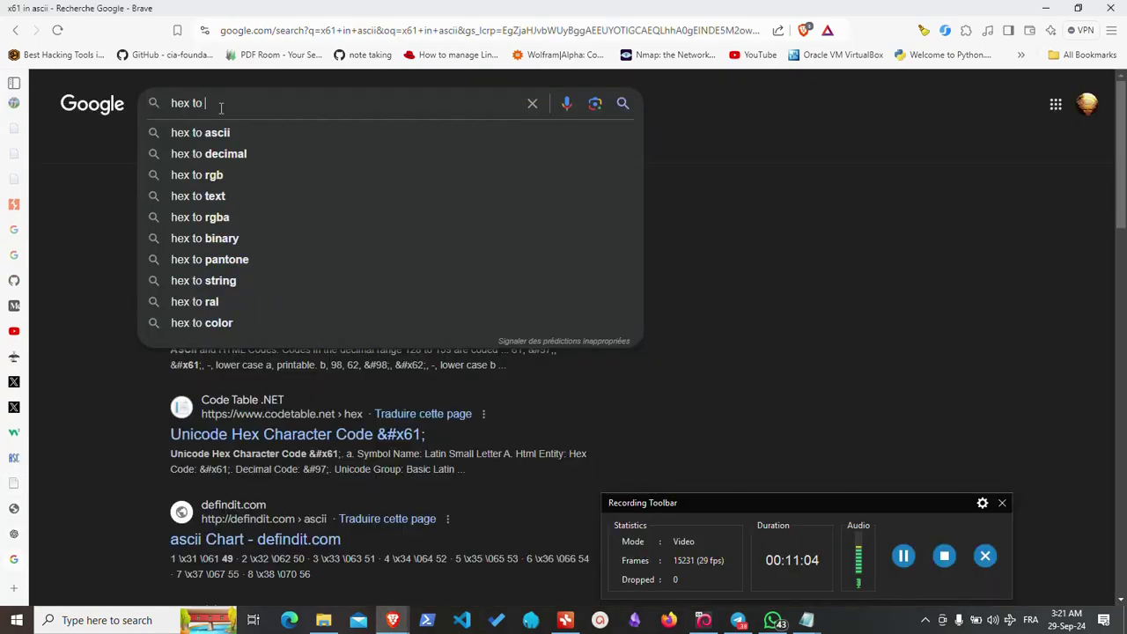
pyautogui.write('cii')
pyautogui.press('Return')
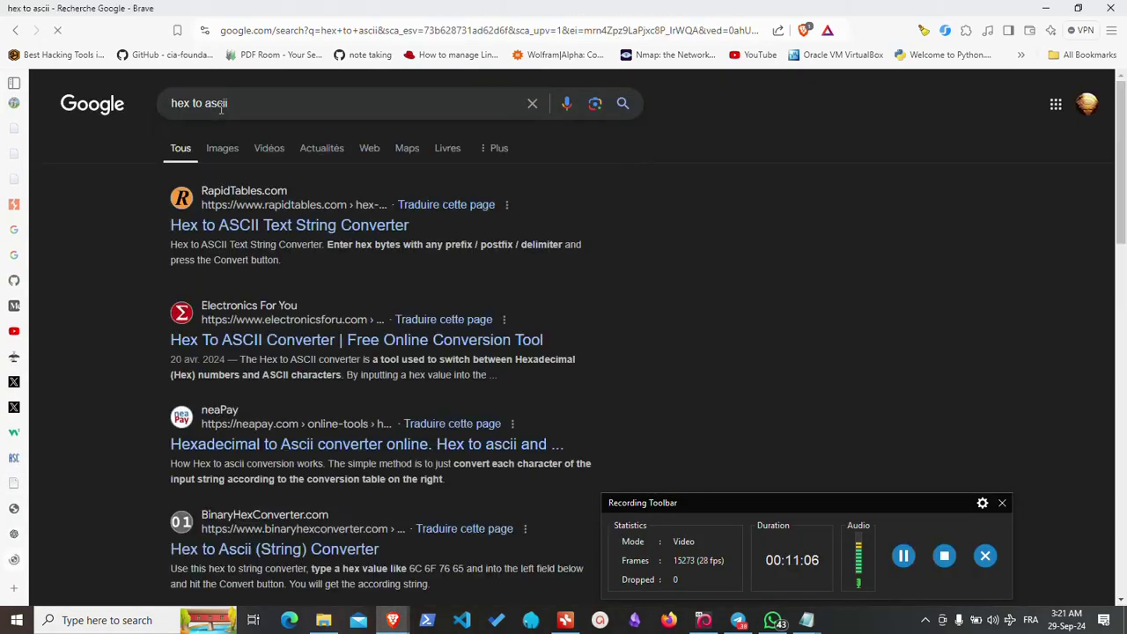
pyautogui.click(273, 225)
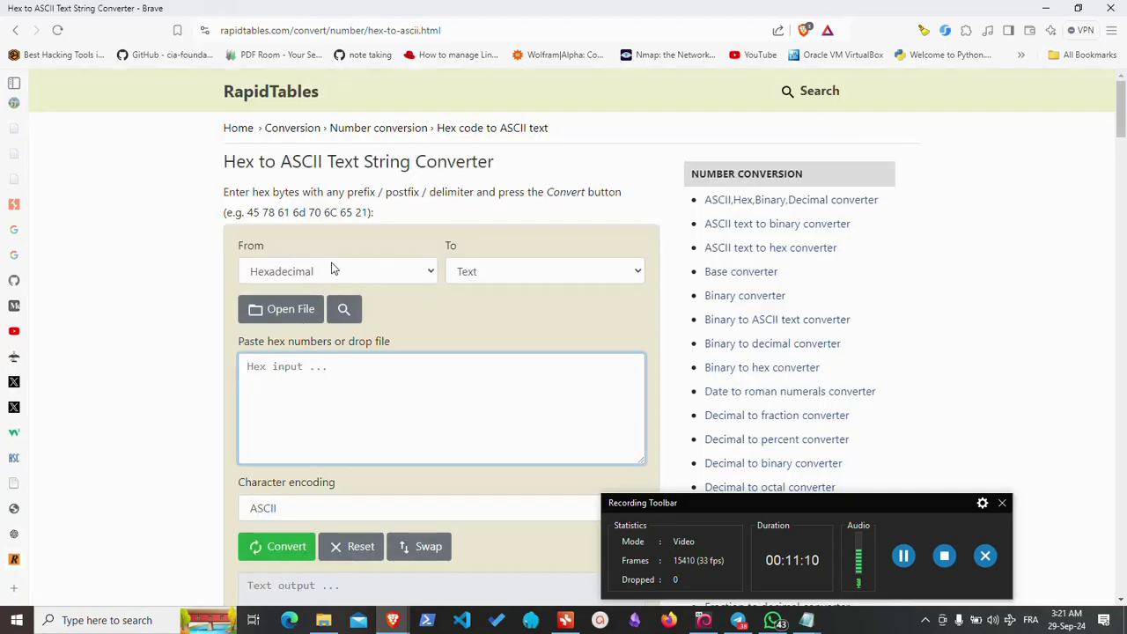
pyautogui.write('x61')
pyautogui.scroll(-2, 254, 355)
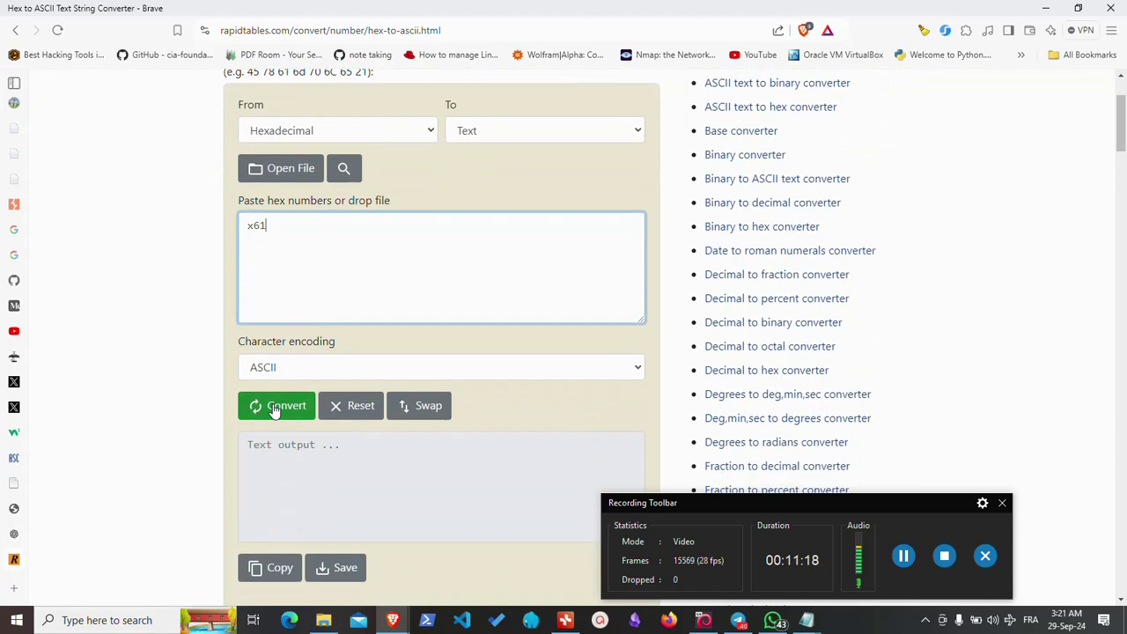
pyautogui.click(275, 406)
pyautogui.doubleClick(260, 445)
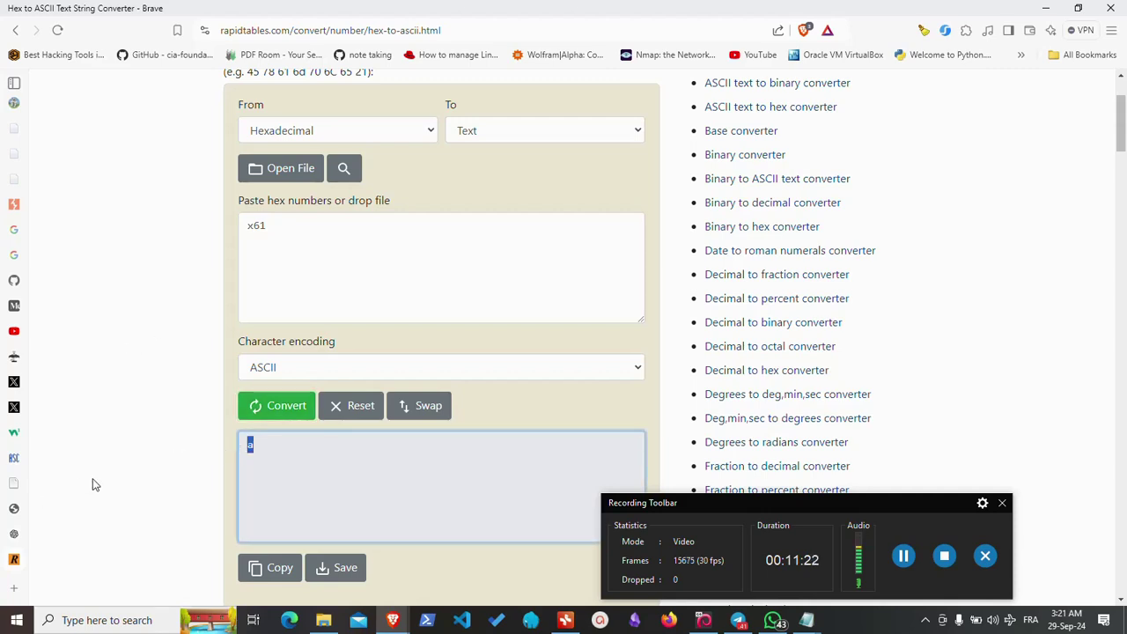
pyautogui.moveTo(10, 440)
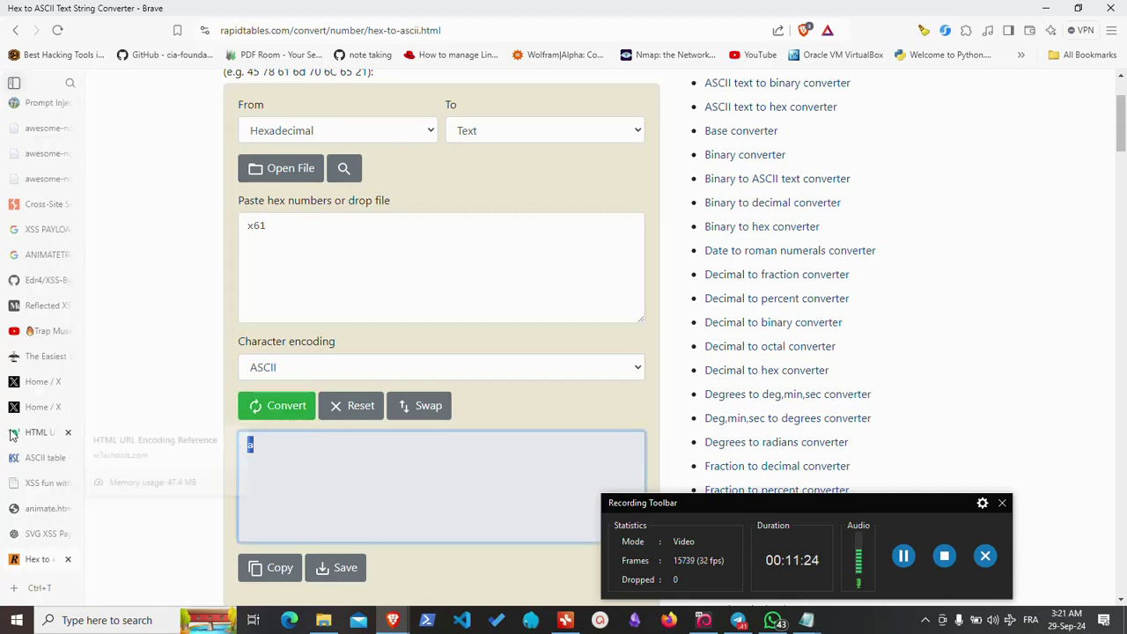
# - Copy the first encoded payload snippet from the XSS animated SVG article
pyautogui.click(44, 509)
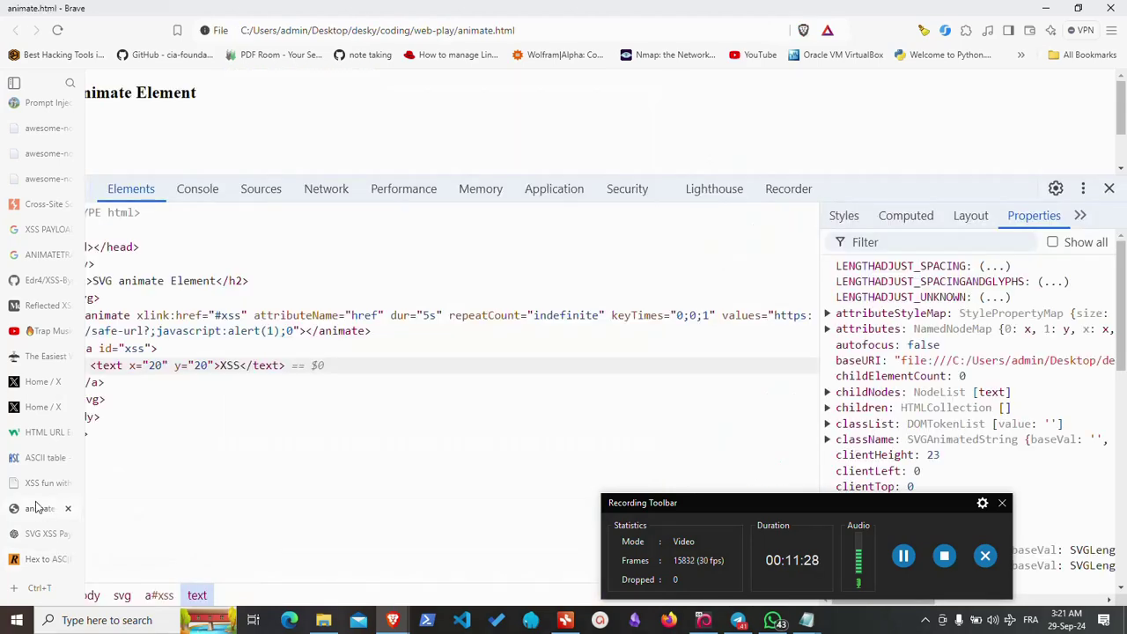
pyautogui.click(40, 483)
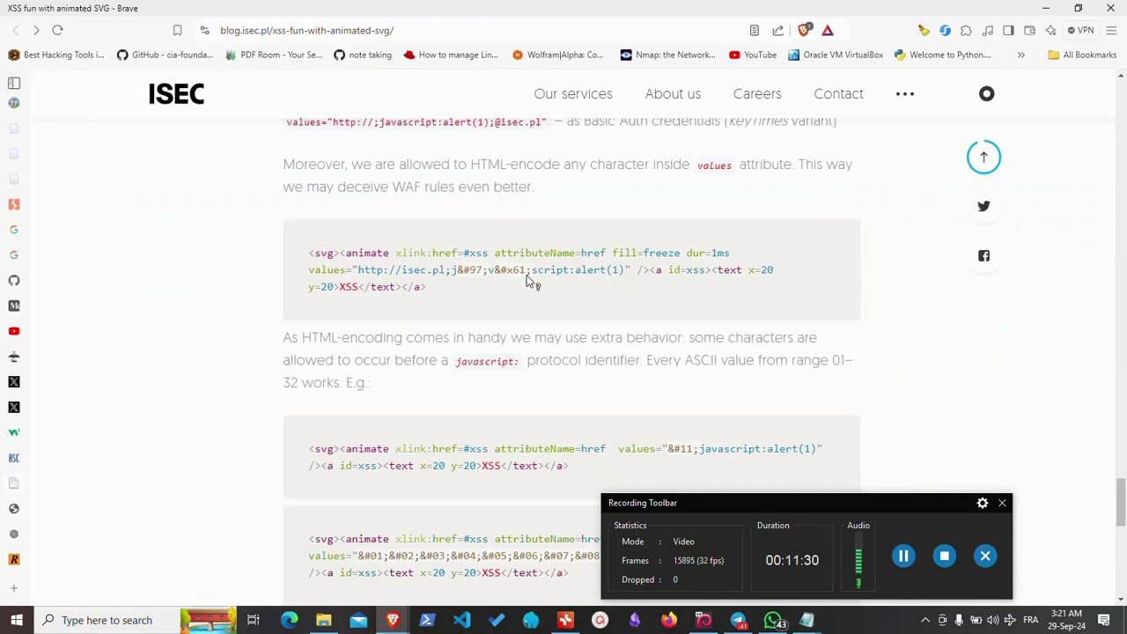
pyautogui.moveTo(525, 274); pyautogui.dragTo(507, 276)
pyautogui.moveTo(427, 288); pyautogui.dragTo(311, 254)
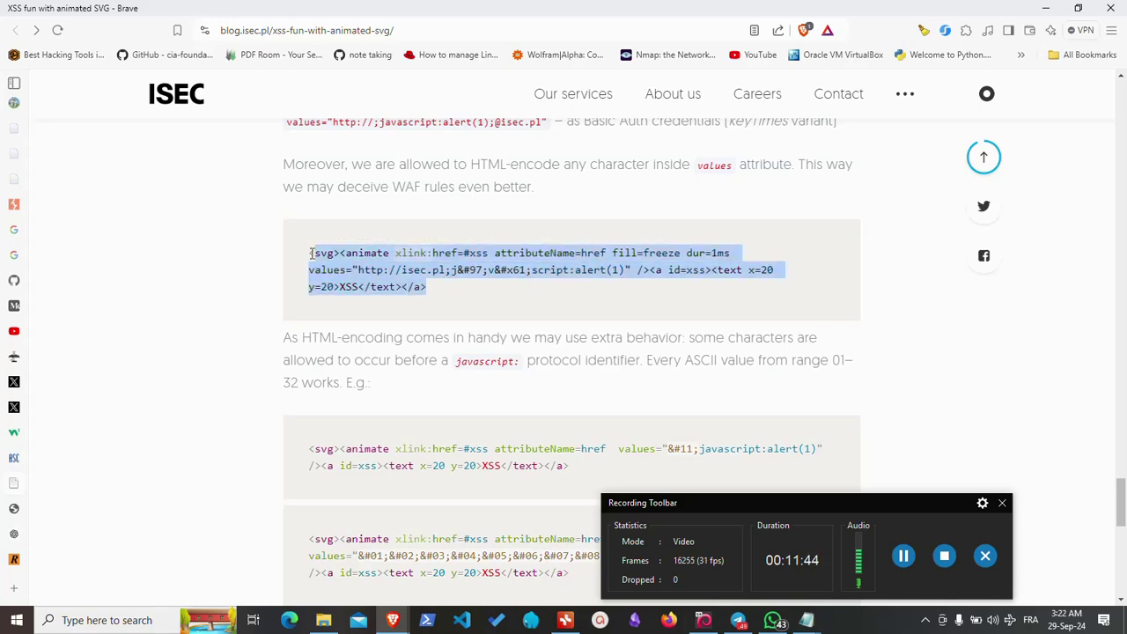
pyautogui.rightClick(355, 271)
pyautogui.click(435, 287)
# - Replace the animate.html page's <svg> markup with the copied payload in DevTools
pyautogui.click(12, 511)
pyautogui.click(86, 300)
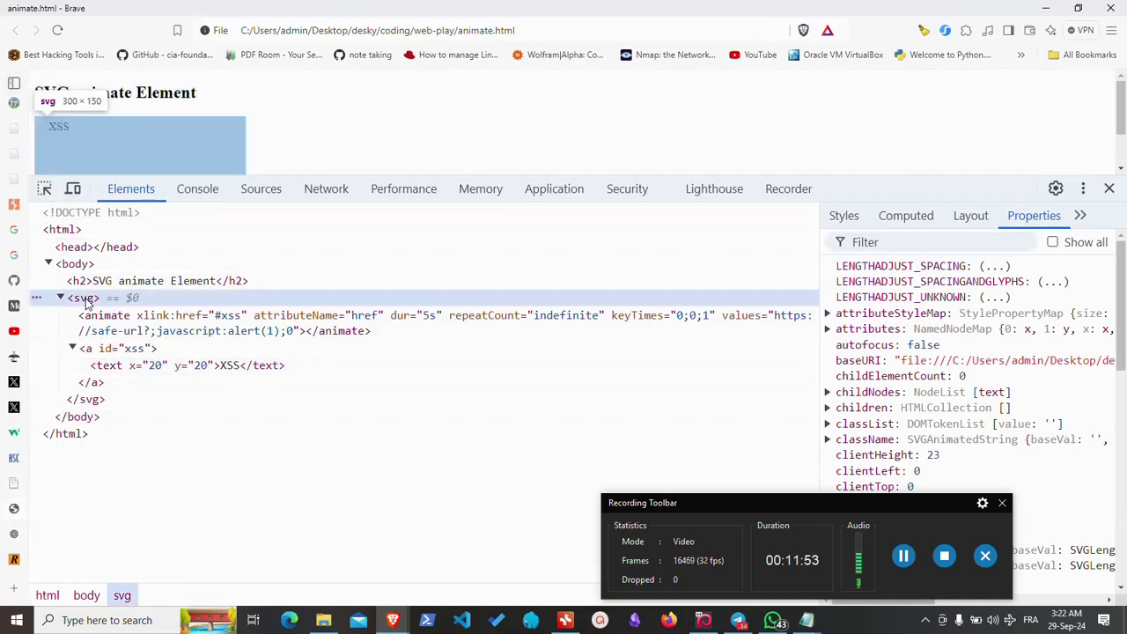
pyautogui.rightClick(86, 300)
pyautogui.click(152, 331)
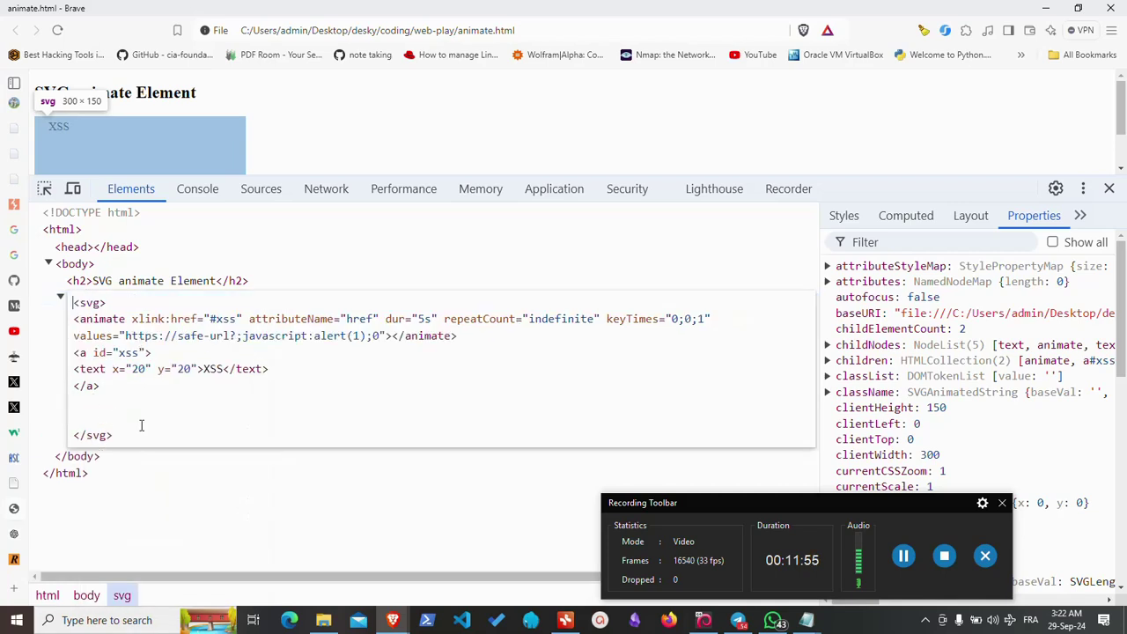
pyautogui.moveTo(141, 425); pyautogui.dragTo(22, 283)
pyautogui.hotkey('ctrl', 'v')
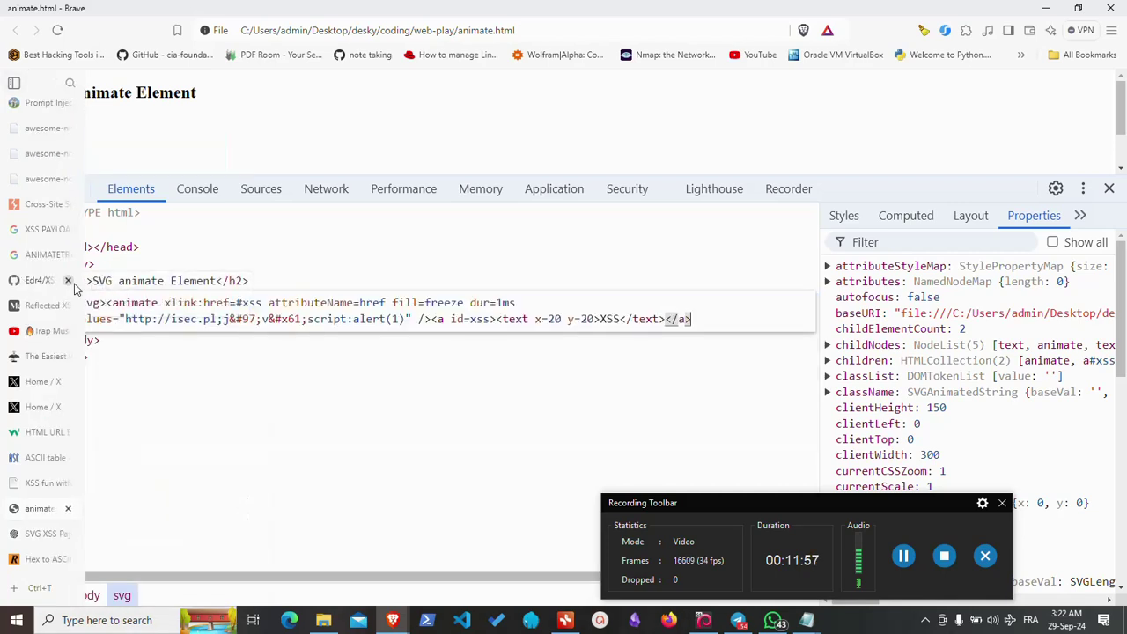
pyautogui.hotkey('ctrl', 'Return')
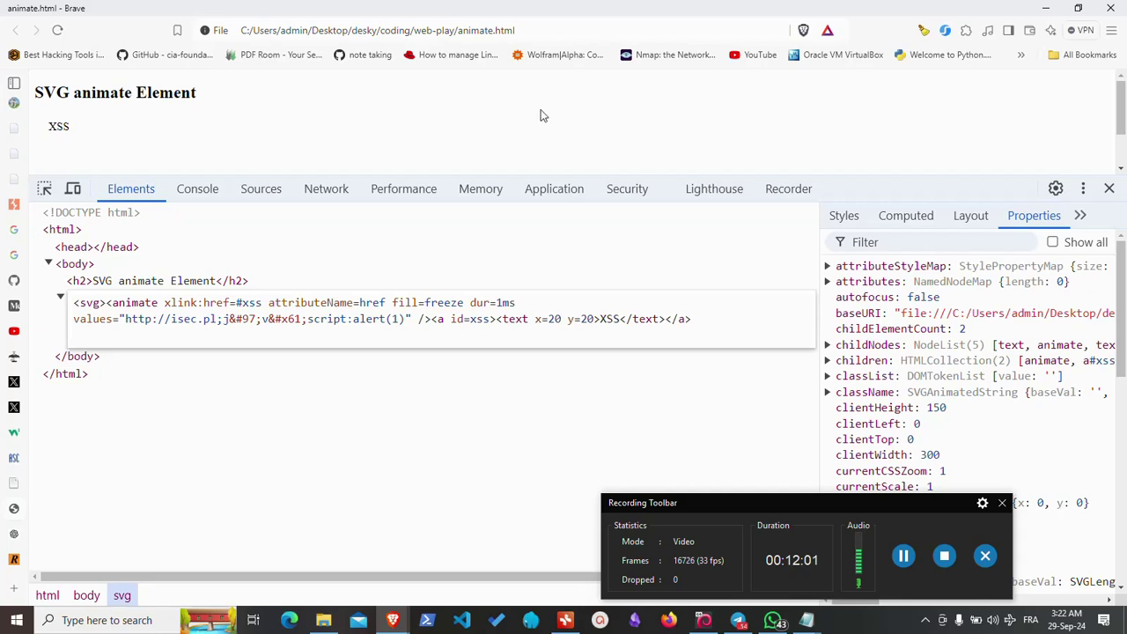
# - Reload the page and trigger the XSS link to fire alert 1
pyautogui.press('F5')
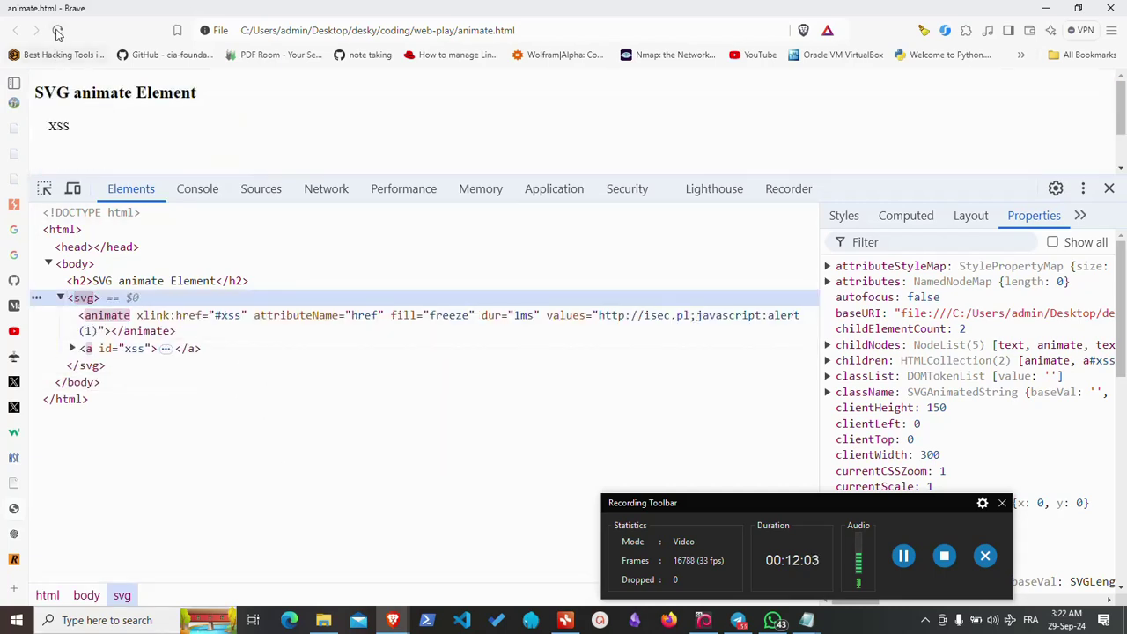
pyautogui.click(57, 130)
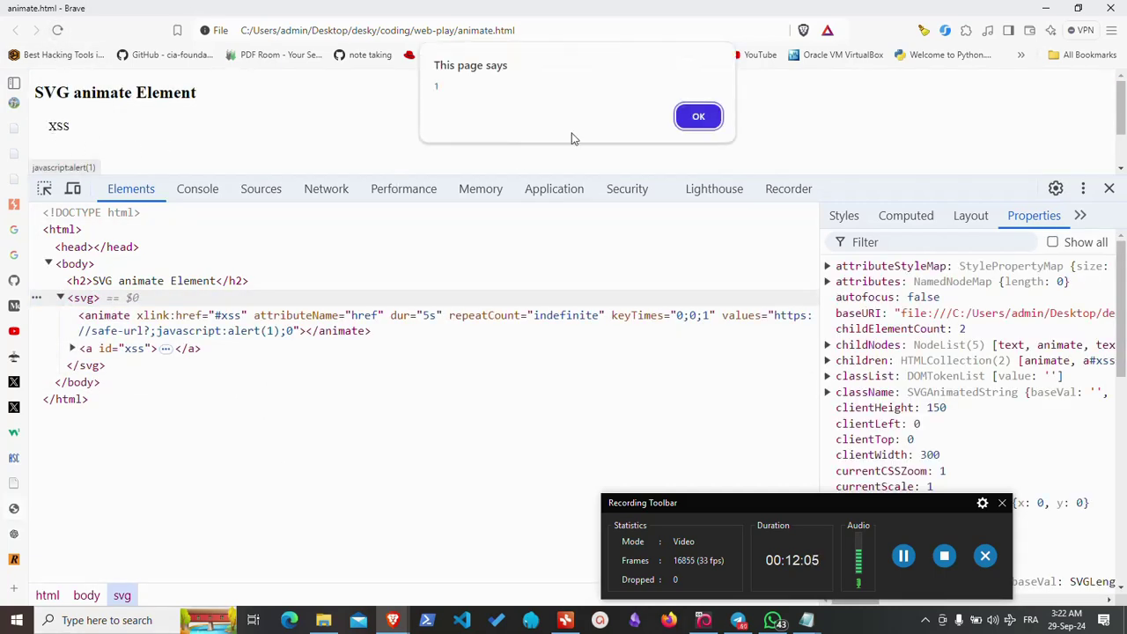
pyautogui.click(710, 125)
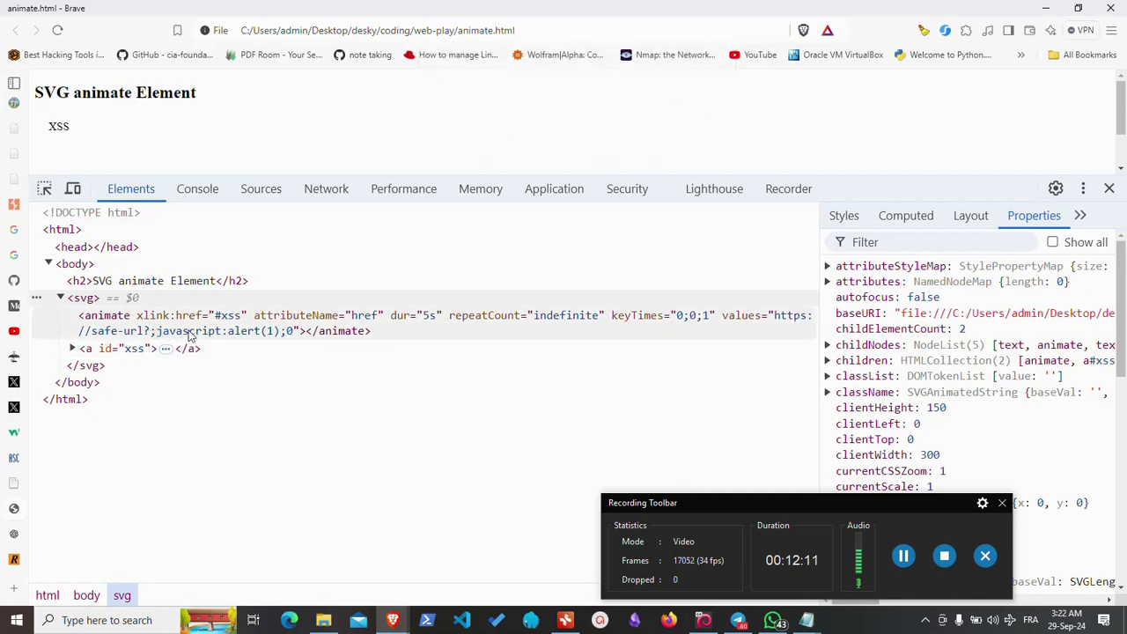
# - Replace the a in javascript with x61 in the animate values, giving javx61script:alert(1);0
pyautogui.rightClick(185, 333)
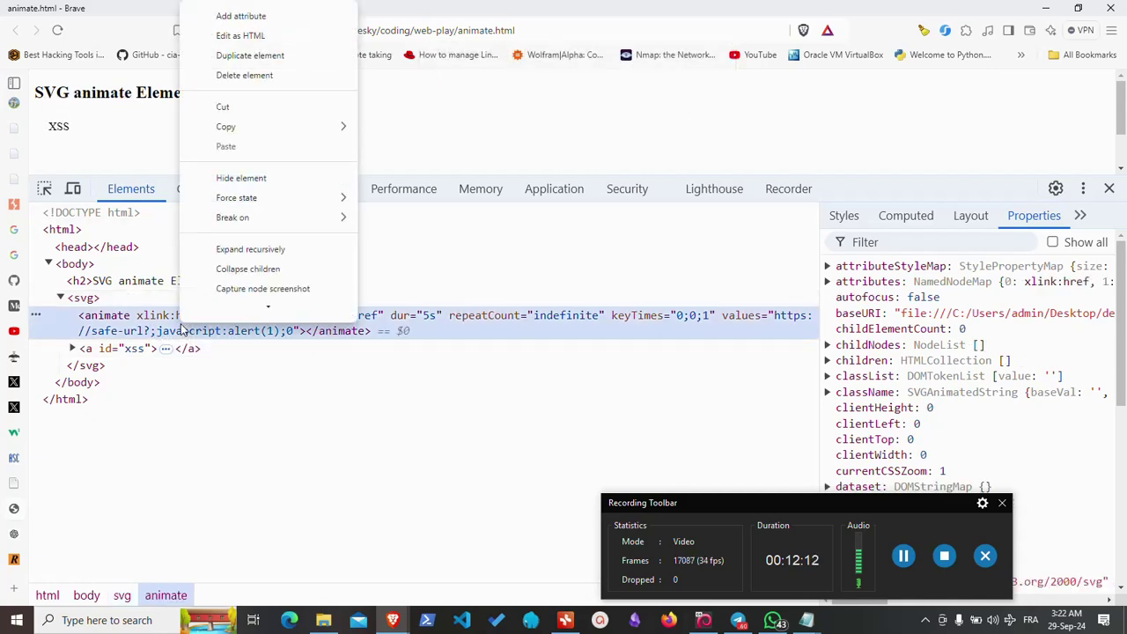
pyautogui.click(252, 37)
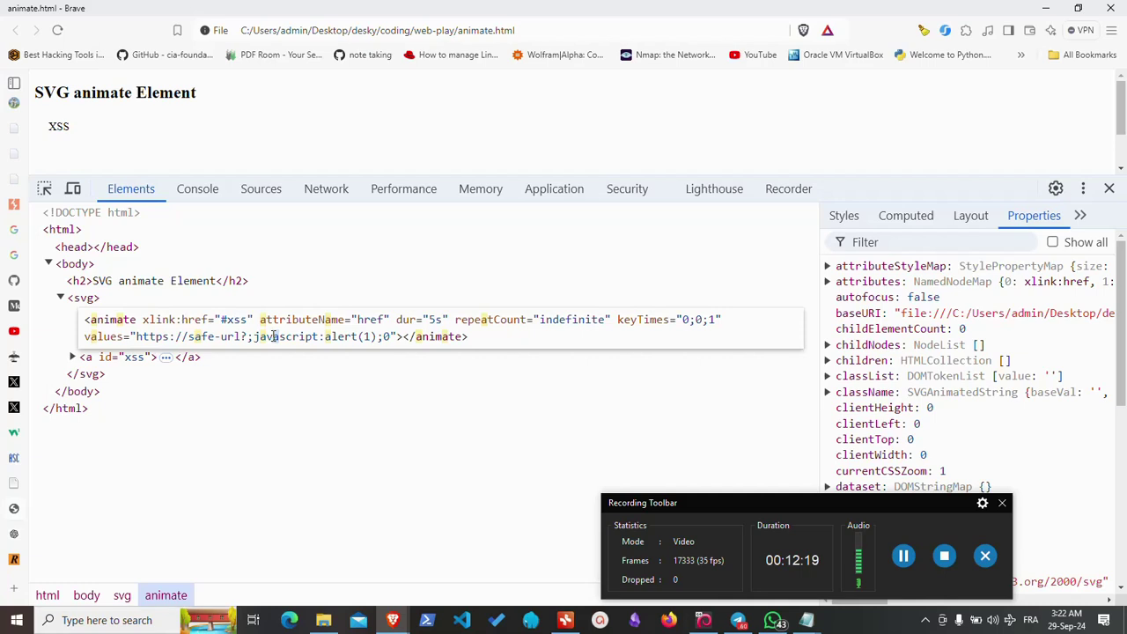
pyautogui.click(274, 337)
pyautogui.press('Delete')
pyautogui.write('%61')
pyautogui.press('Return')
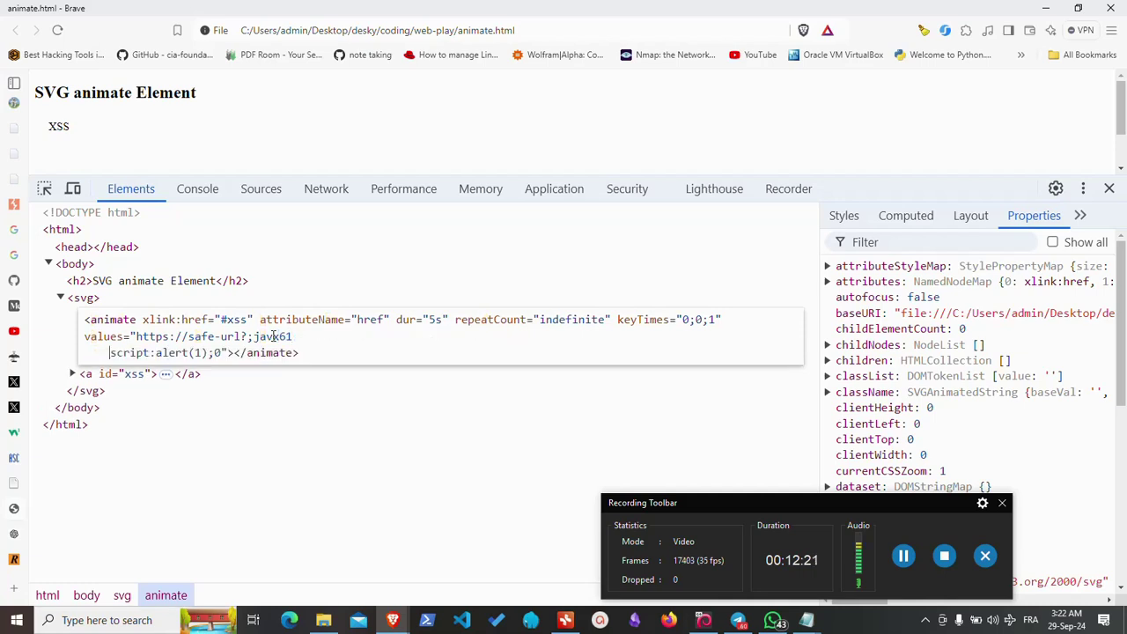
pyautogui.press('BackSpace')
pyautogui.press('BackSpace')
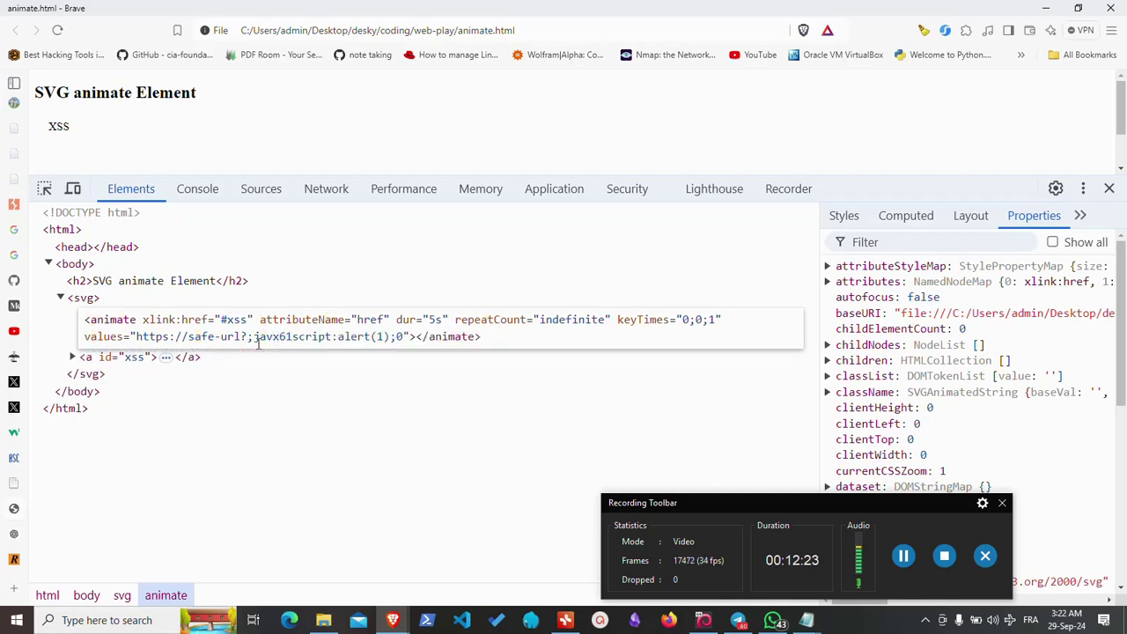
pyautogui.click(352, 408)
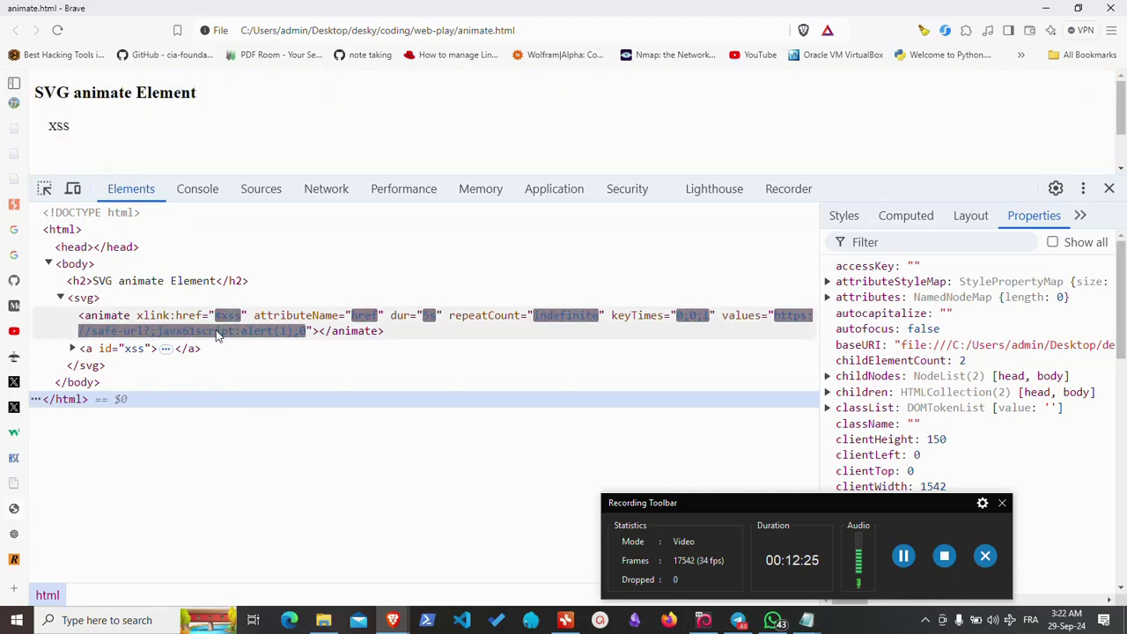
# - Copy the &#x61 entity from the blog's encoded payload and return to animate.html
pyautogui.moveTo(12, 581)
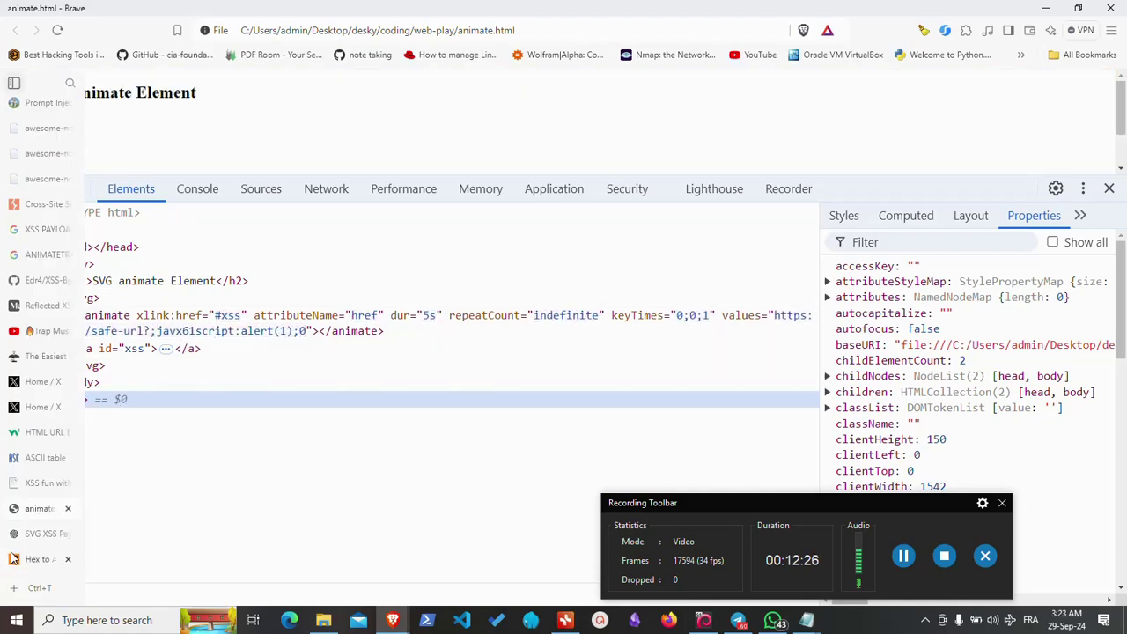
pyautogui.click(35, 483)
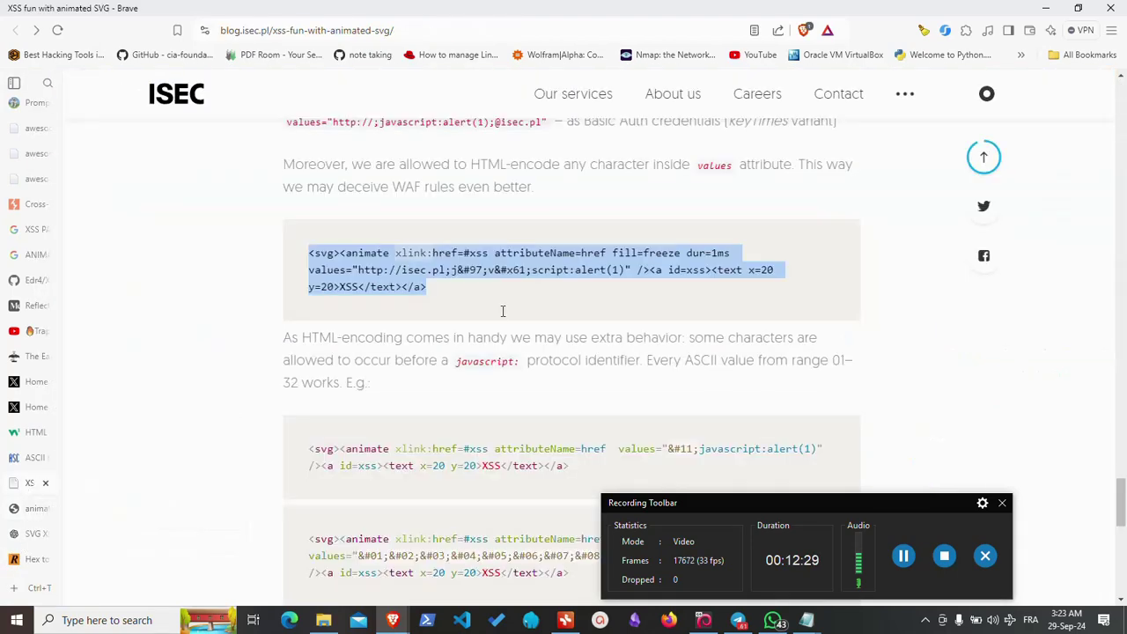
pyautogui.click(525, 275)
pyautogui.moveTo(525, 273); pyautogui.dragTo(495, 273)
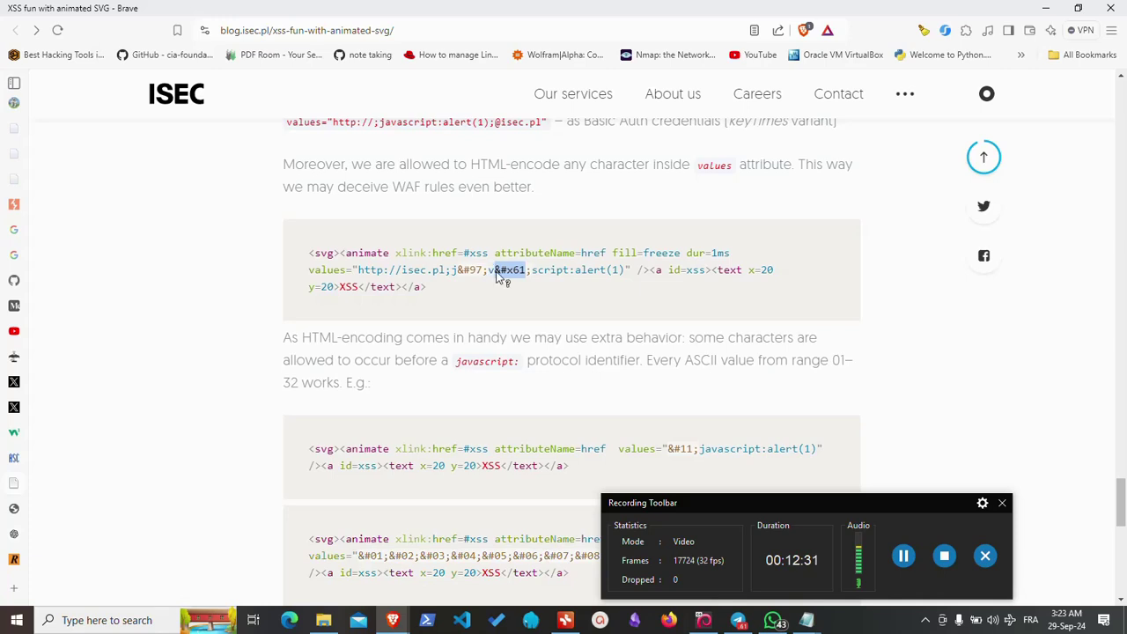
pyautogui.rightClick(508, 276)
pyautogui.click(550, 290)
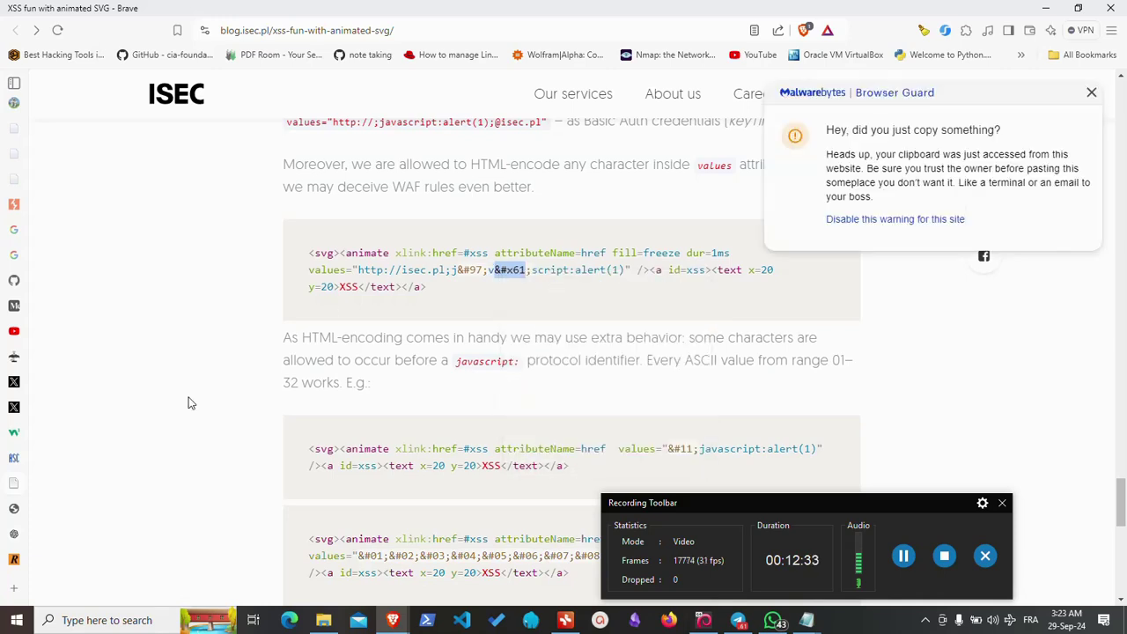
pyautogui.moveTo(15, 563)
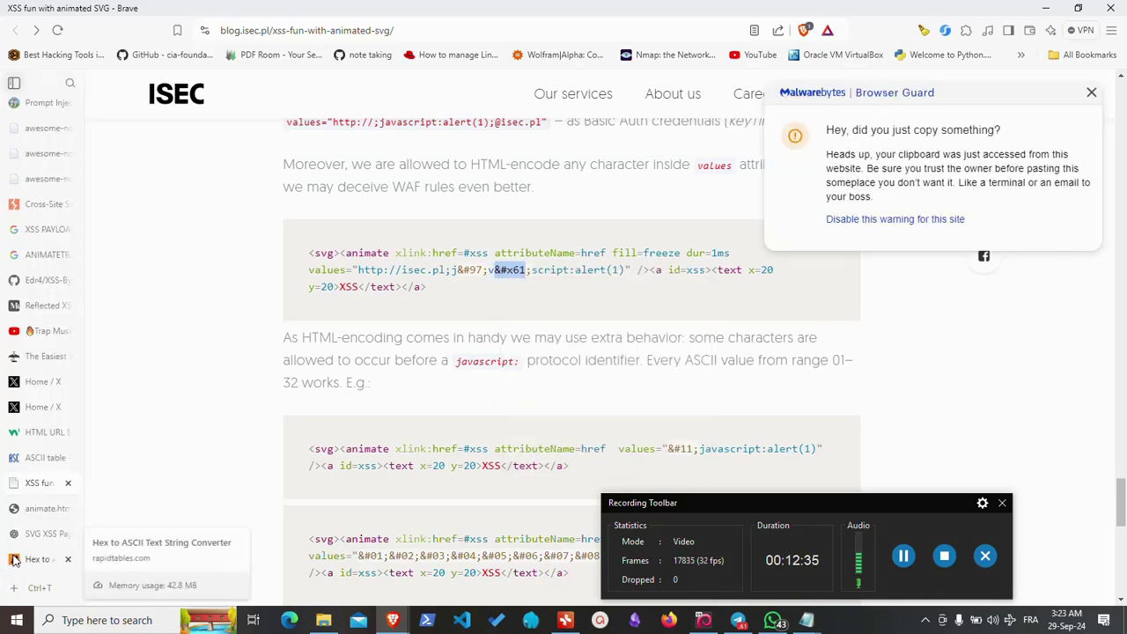
pyautogui.click(39, 509)
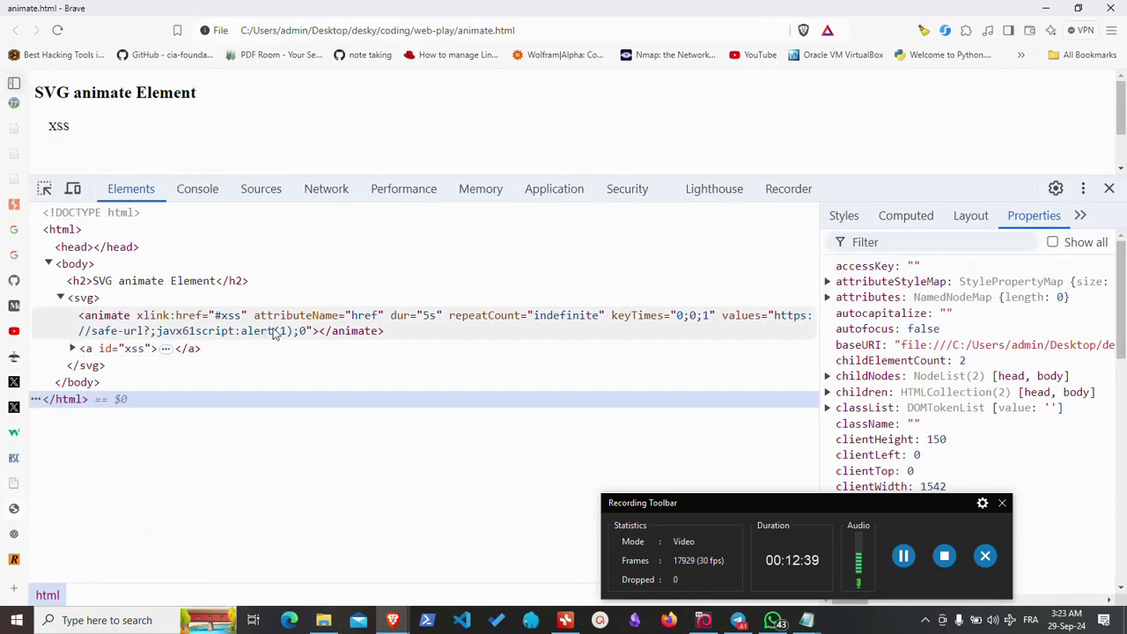
# - Insert &#x61 after jav in the animate values attribute, then go back to the ISEC article
pyautogui.click(231, 332)
pyautogui.doubleClick(204, 333)
pyautogui.click(207, 333)
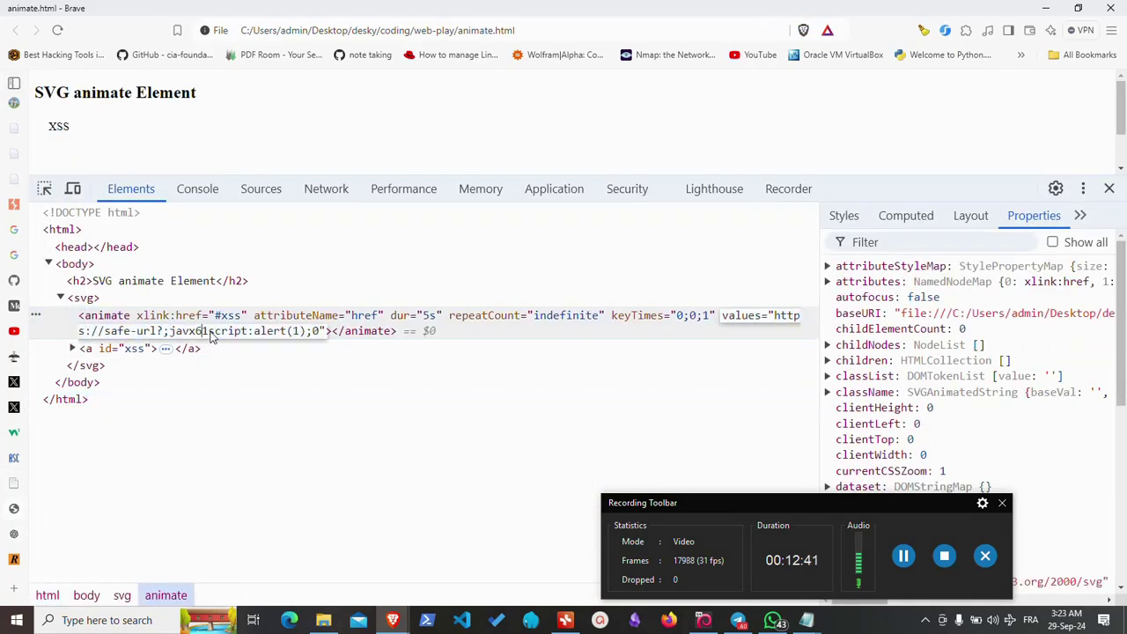
pyautogui.write('&#x61')
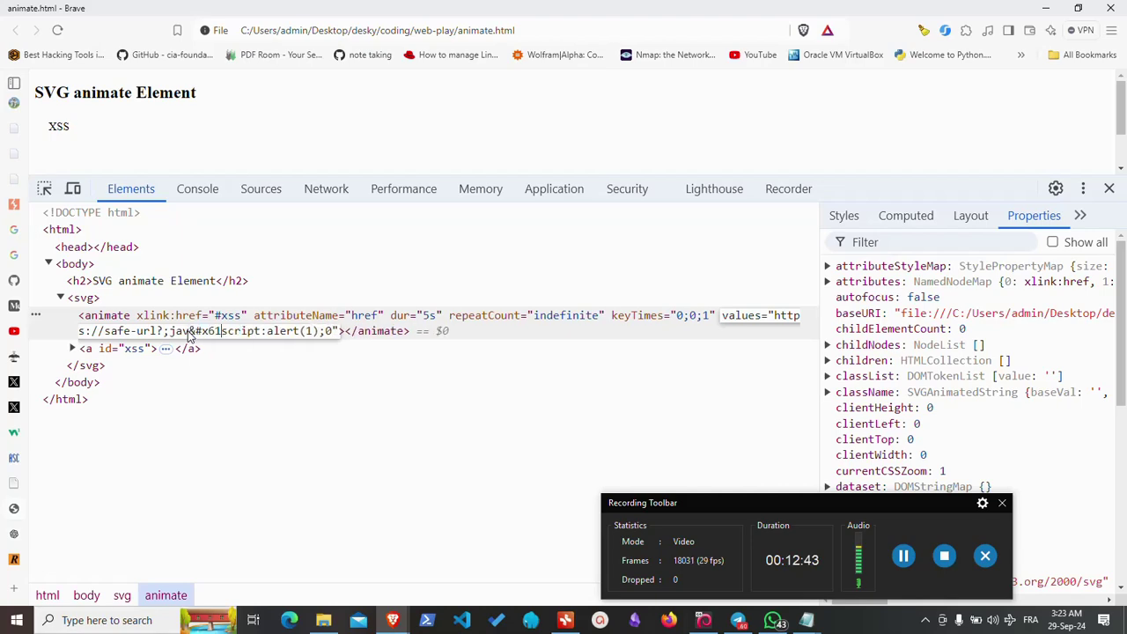
pyautogui.press('Return')
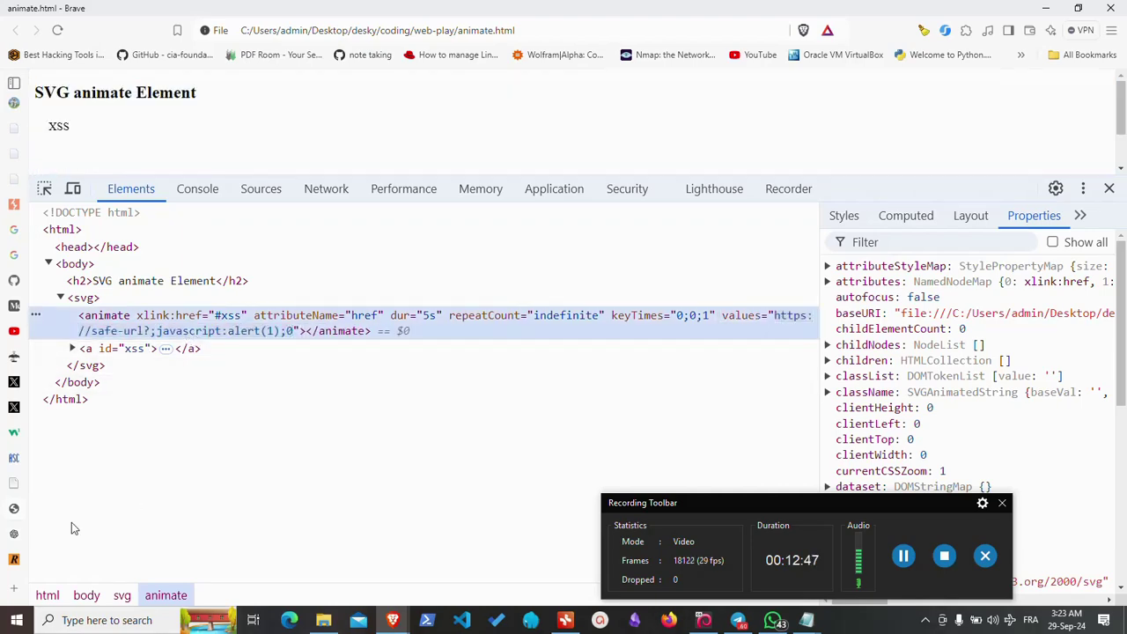
pyautogui.click(18, 487)
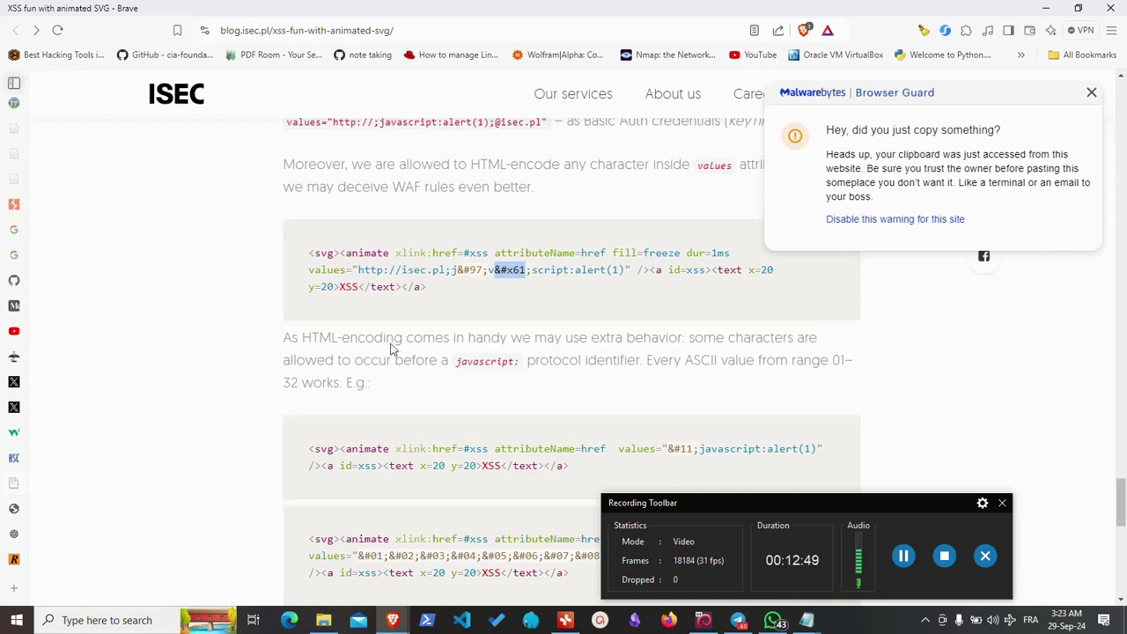
# - Copy the &#11 entity from the second payload example and switch to the ASCII table
pyautogui.scroll(-1, 389, 340)
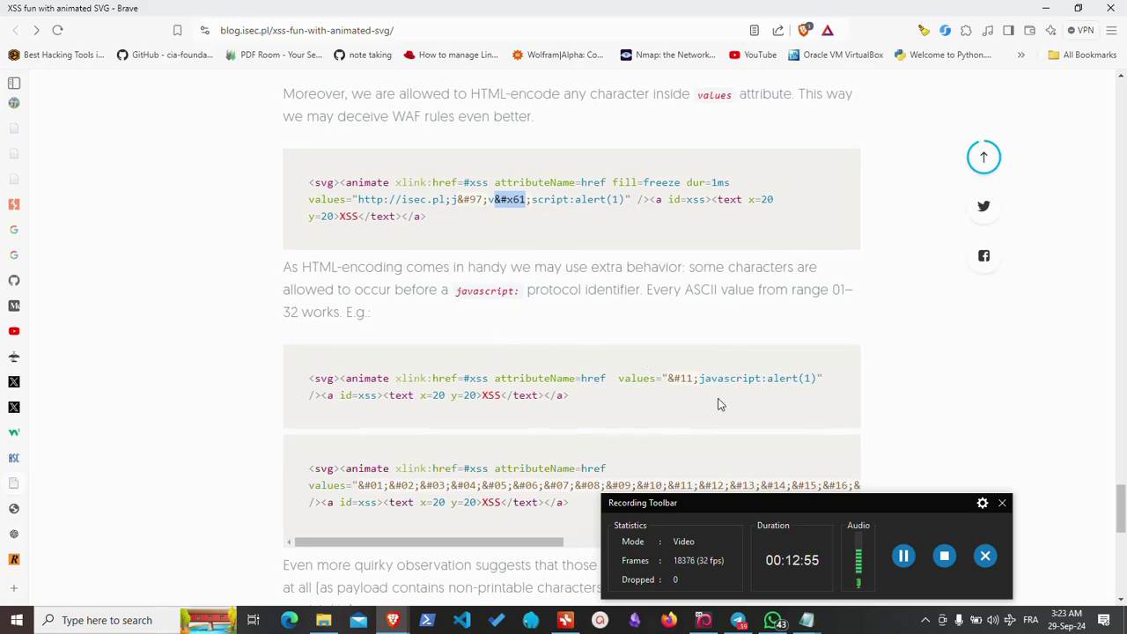
pyautogui.moveTo(693, 378); pyautogui.dragTo(670, 379)
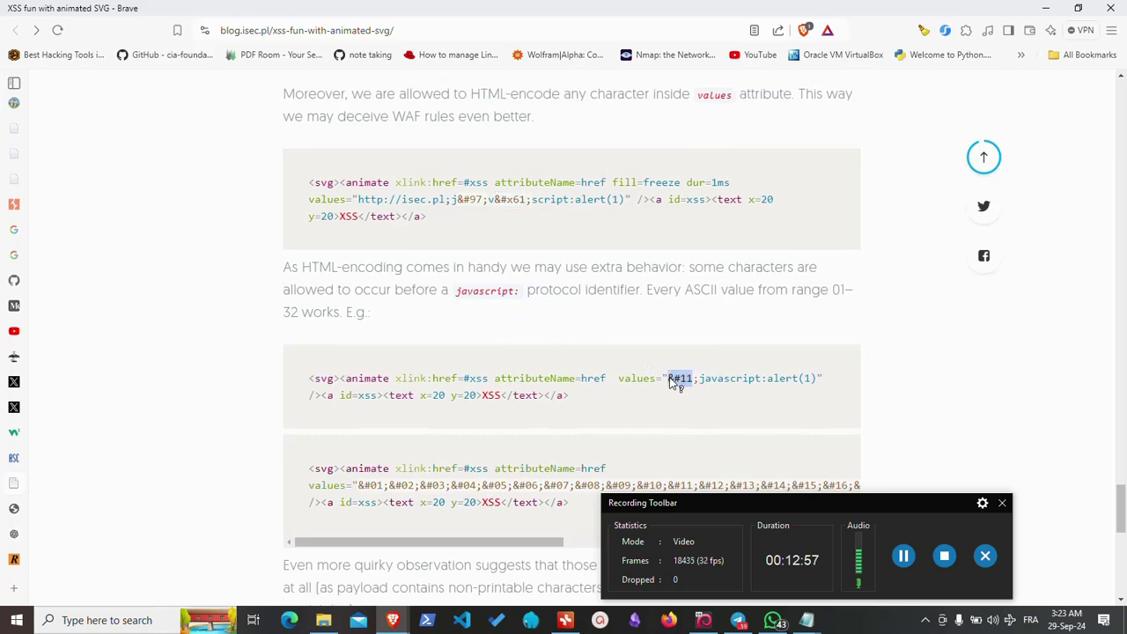
pyautogui.rightClick(671, 377)
pyautogui.click(696, 389)
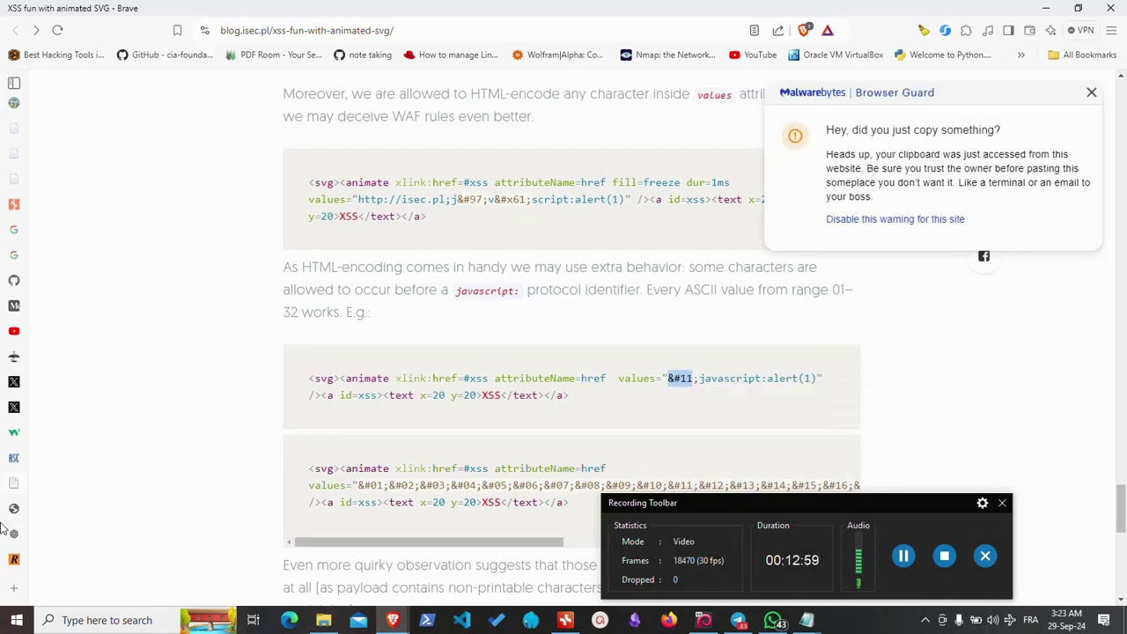
pyautogui.moveTo(10, 489)
pyautogui.click(40, 458)
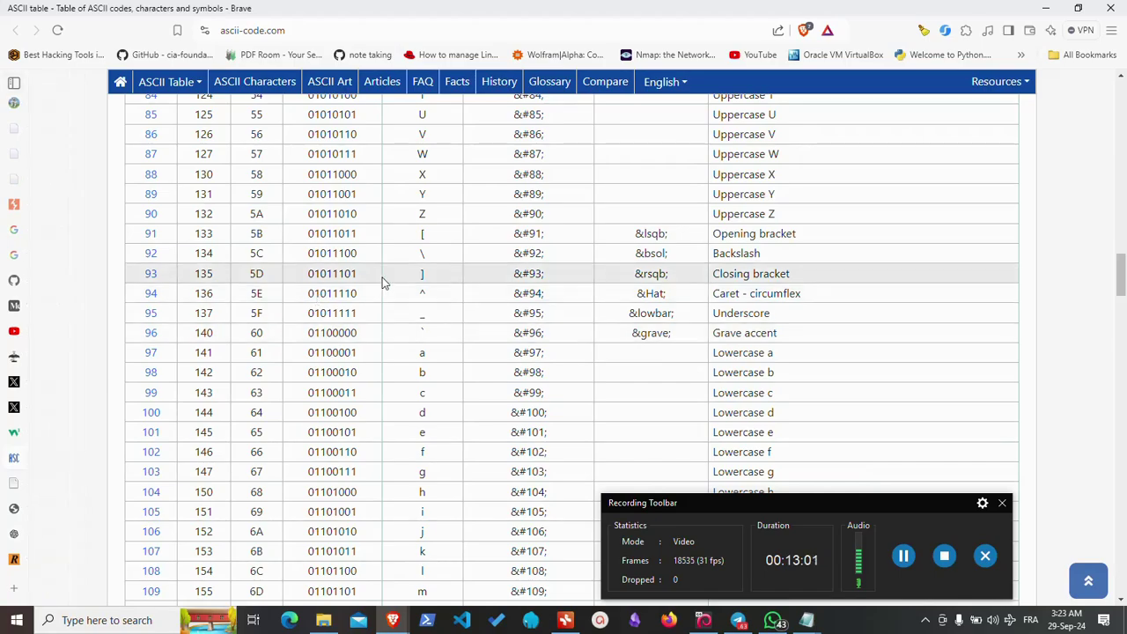
# - Search the ASCII table for &#11 and find it as VT (Vertical Tabulation)
pyautogui.hotkey('ctrl', 'f')
pyautogui.hotkey('ctrl', 'v')
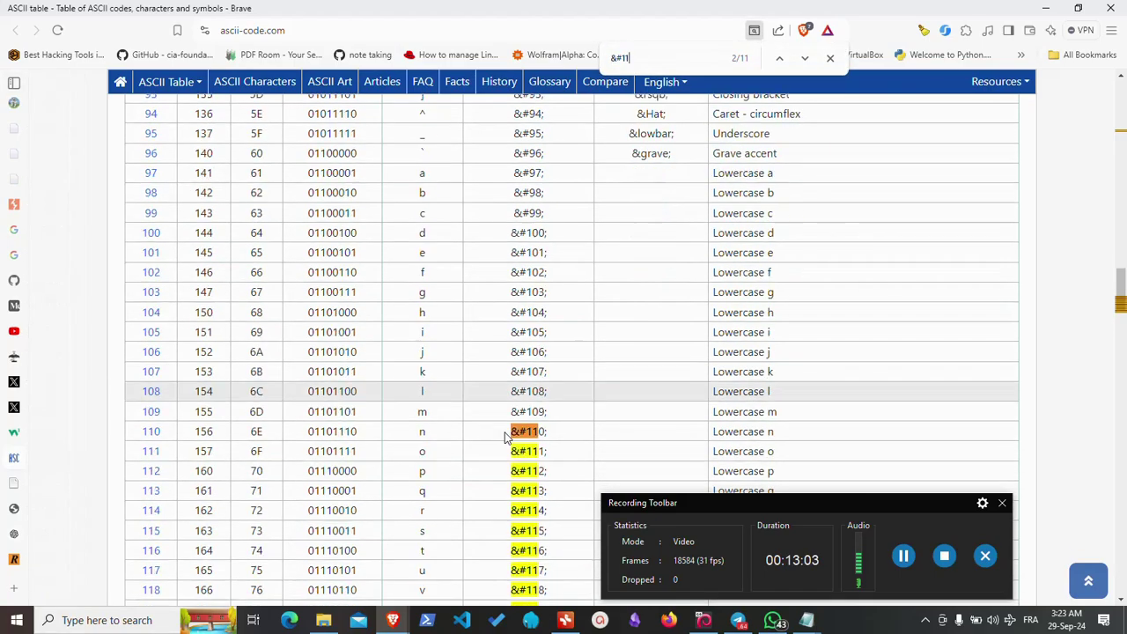
pyautogui.scroll(10, 510, 431)
pyautogui.scroll(10, 511, 432)
pyautogui.scroll(4, 511, 432)
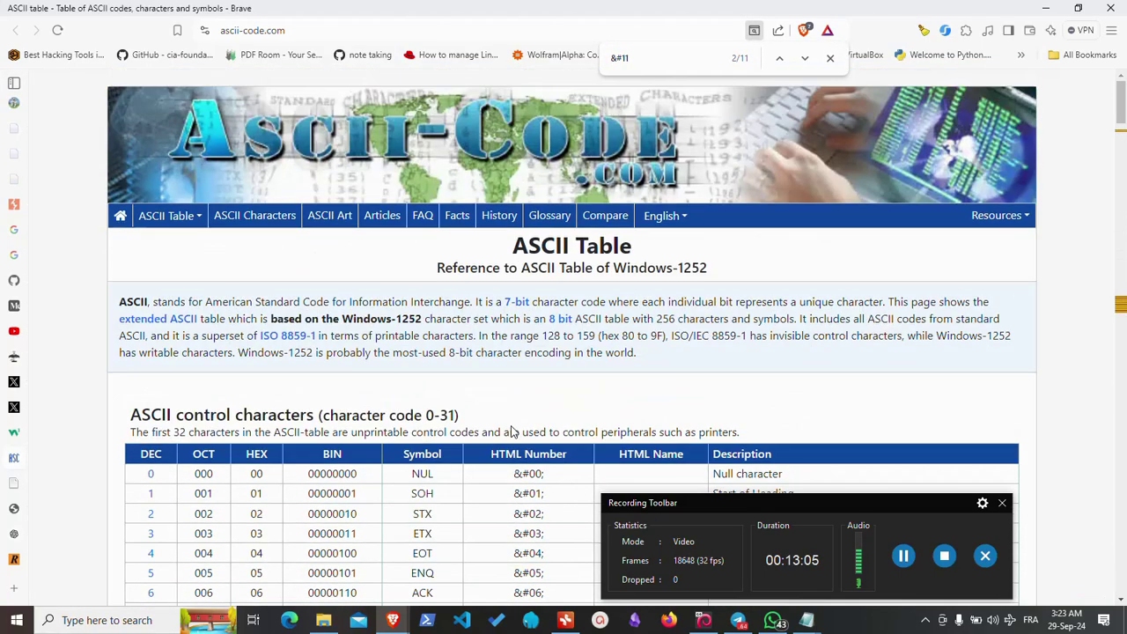
pyautogui.scroll(-4, 510, 432)
pyautogui.scroll(-2, 514, 432)
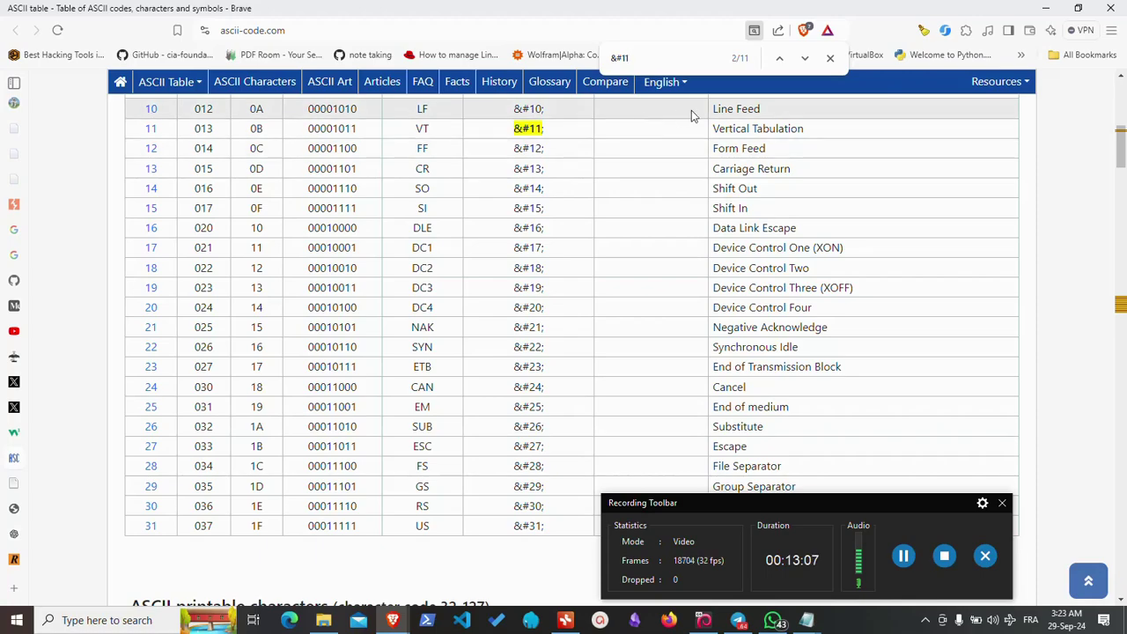
pyautogui.scroll(4, 790, 139)
pyautogui.moveTo(720, 263)
pyautogui.mouseDown()
pyautogui.moveTo(717, 368)
pyautogui.moveTo(739, 356)
pyautogui.mouseUp()
pyautogui.scroll(-5, 716, 368)
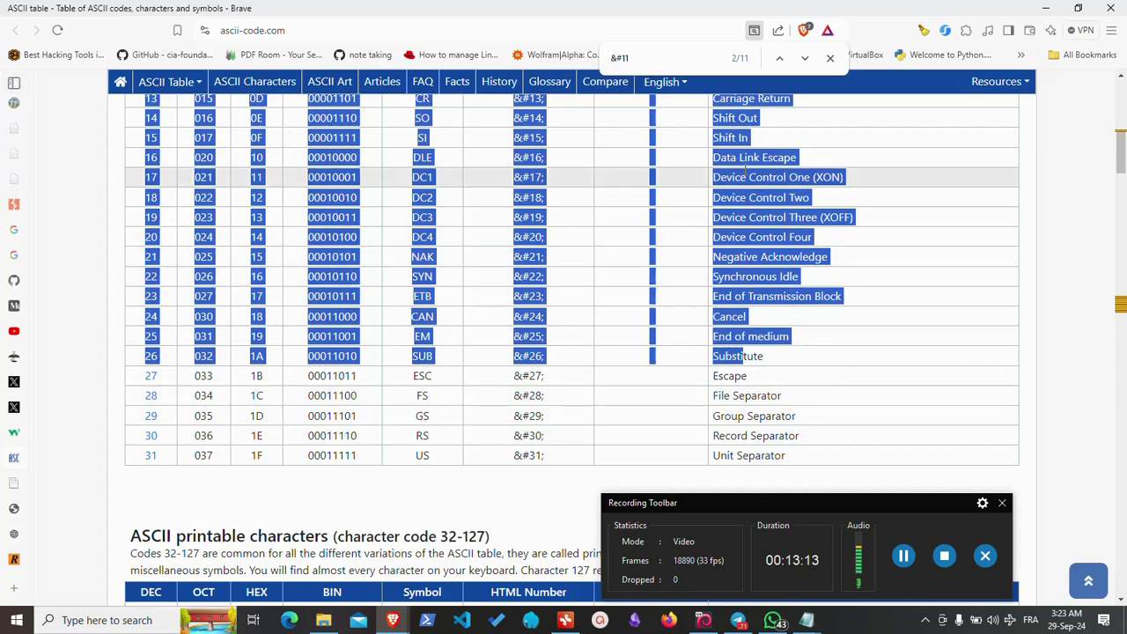
pyautogui.click(712, 252)
pyautogui.scroll(6, 712, 251)
pyautogui.scroll(-2, 755, 309)
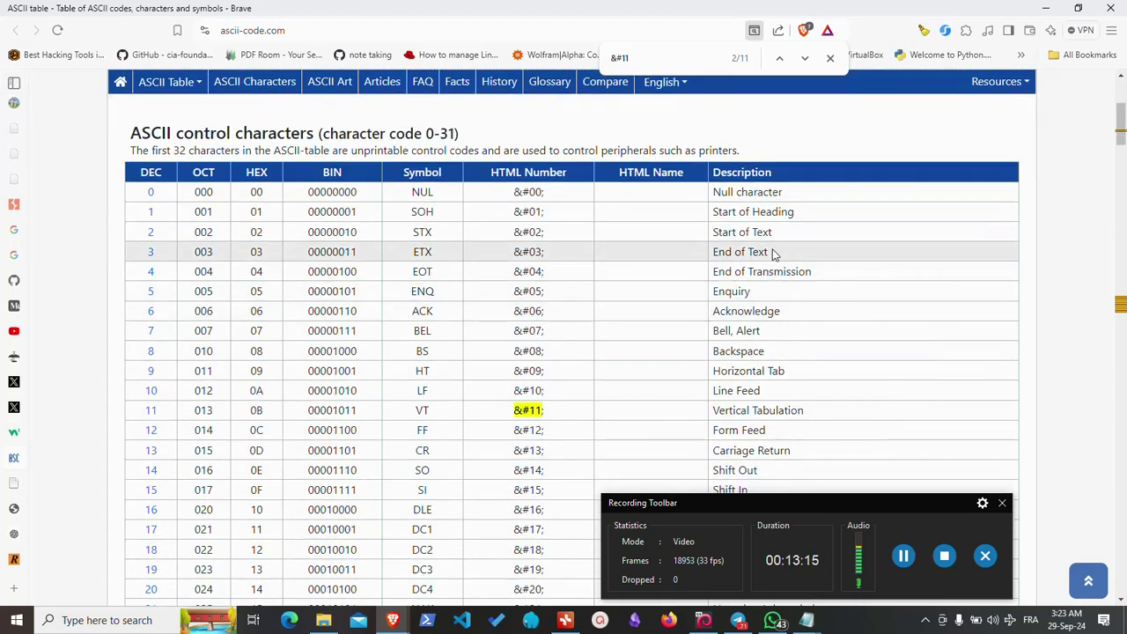
pyautogui.moveTo(783, 192); pyautogui.dragTo(709, 194)
pyautogui.scroll(-2, 700, 264)
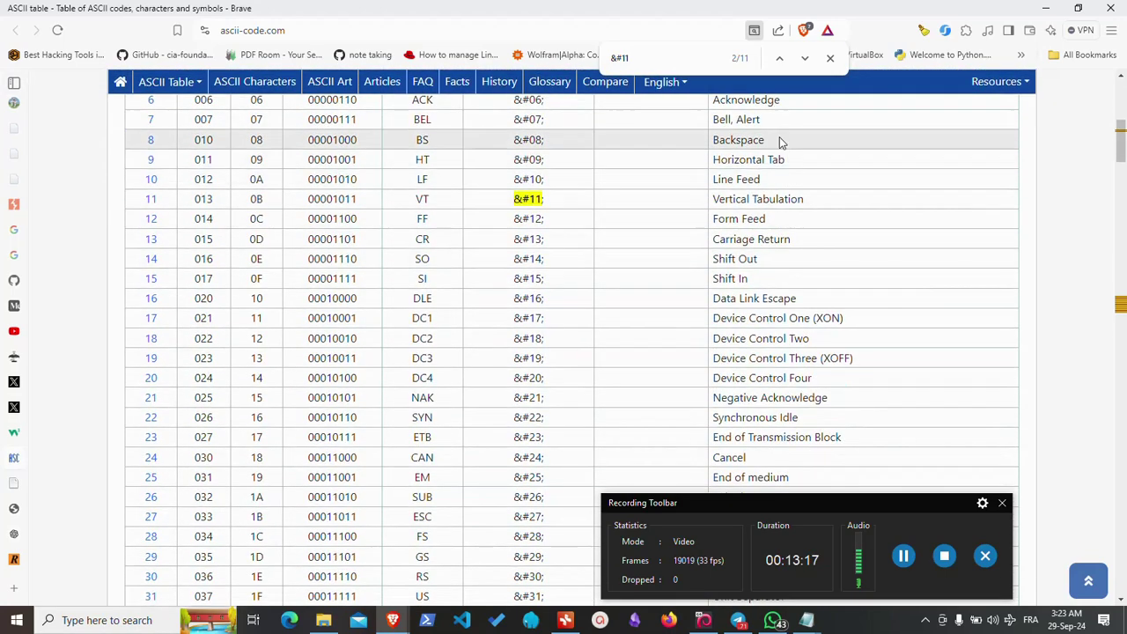
pyautogui.moveTo(780, 137); pyautogui.dragTo(670, 141)
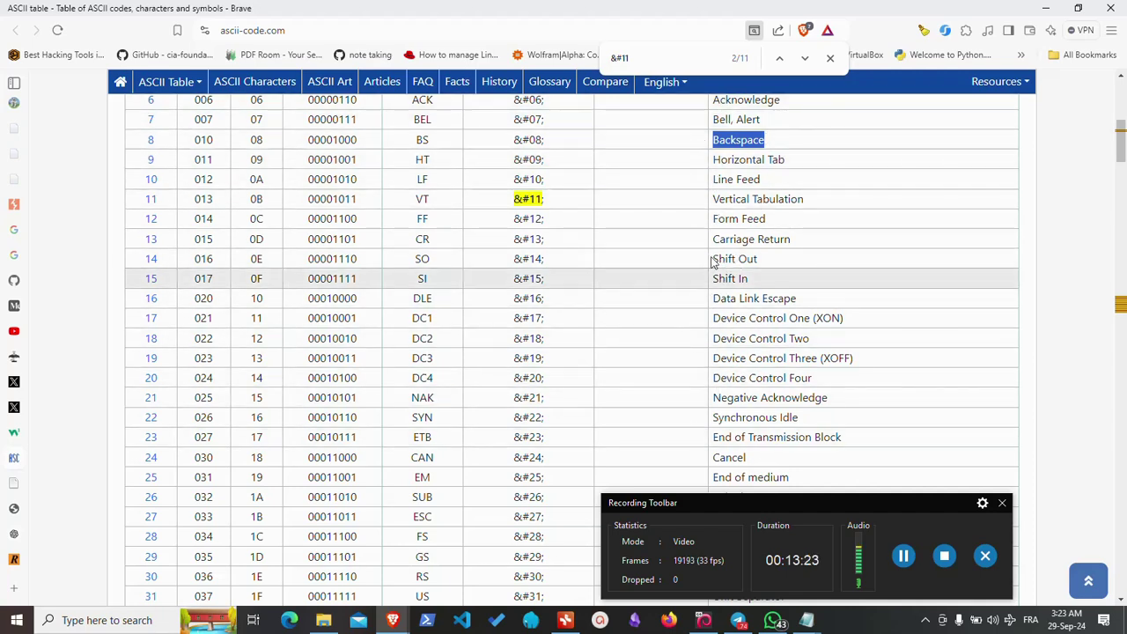
# - Go back through the W3Schools and animate.html tabs to the XSS fun with animated SVG post
pyautogui.moveTo(8, 583)
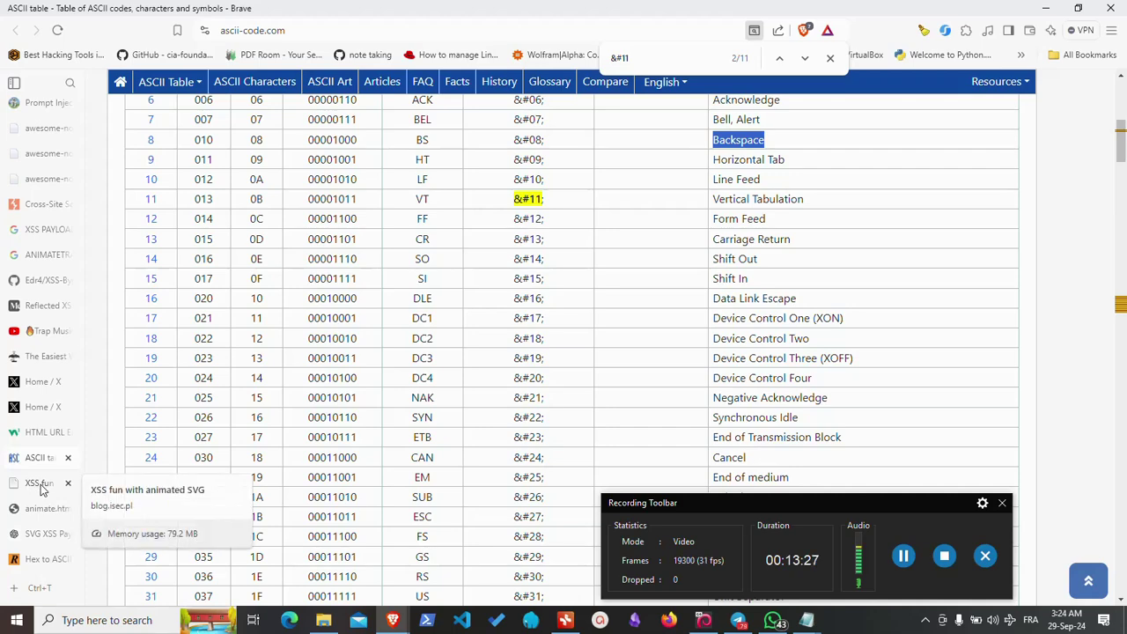
pyautogui.click(38, 434)
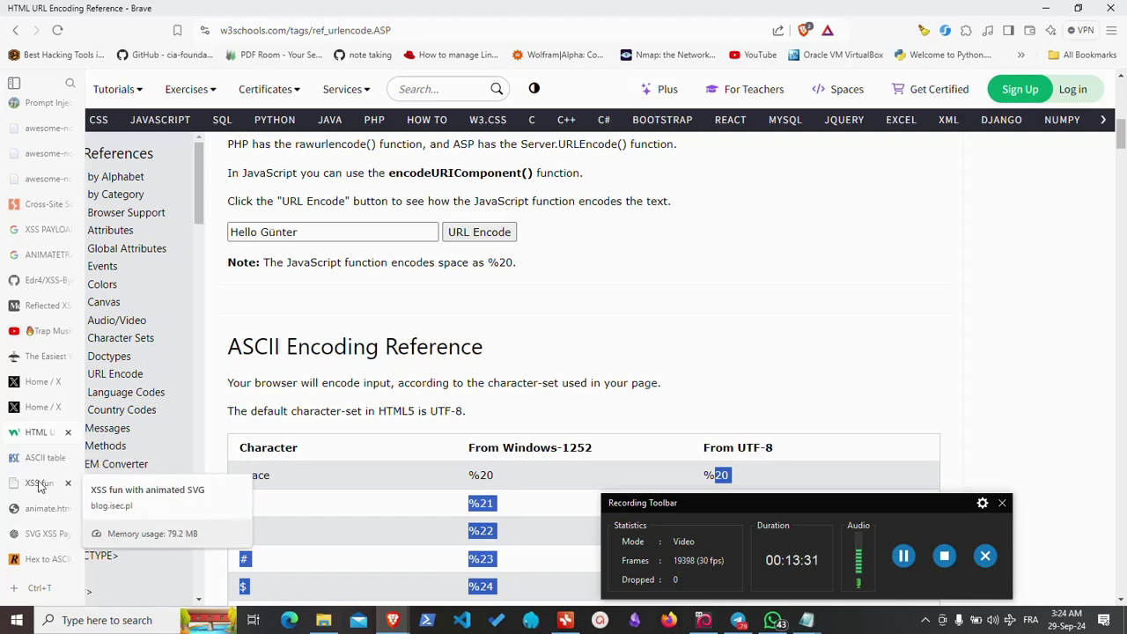
pyautogui.click(35, 509)
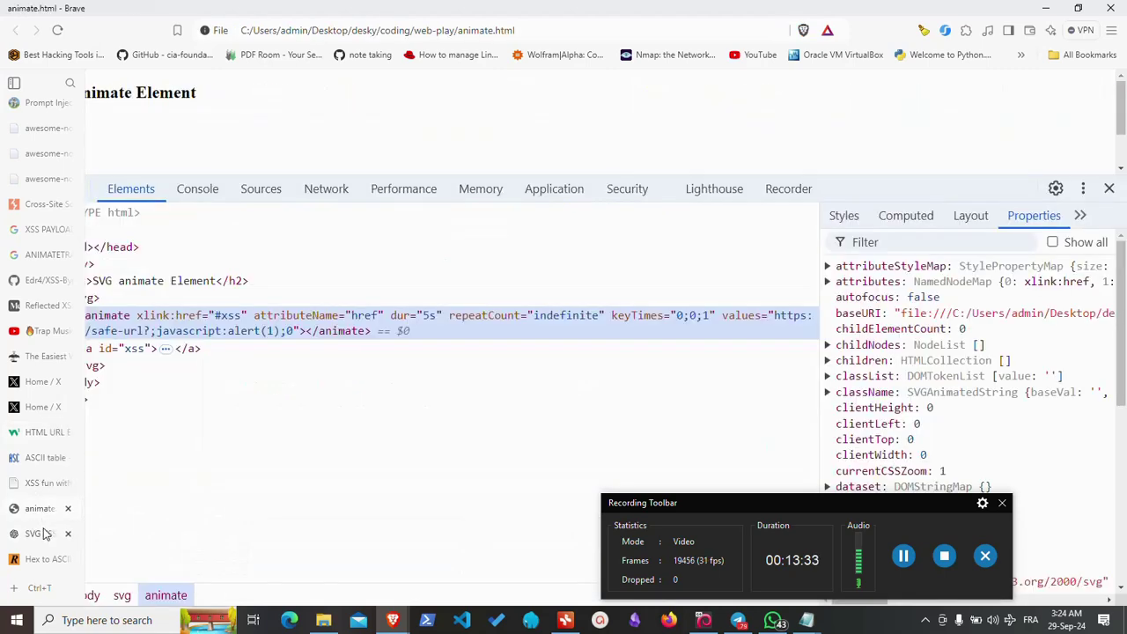
pyautogui.click(46, 487)
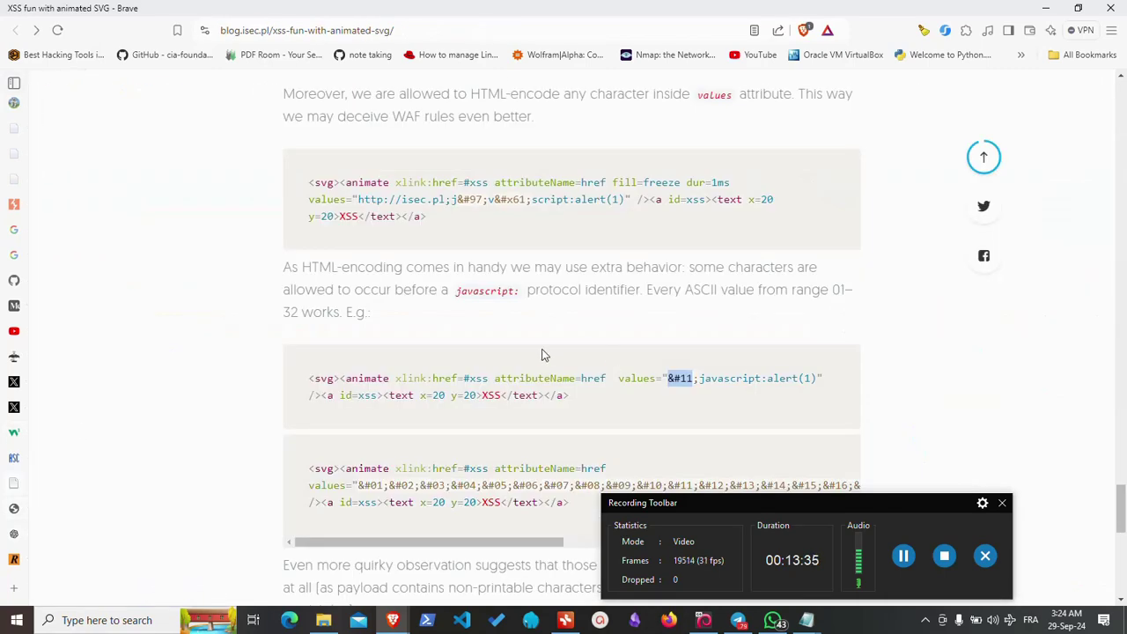
# - Highlight parts of the &#11 and &#01–&#32 payload examples, including the entities &#03 to &#19
pyautogui.scroll(-2, 523, 323)
pyautogui.moveTo(705, 236); pyautogui.dragTo(424, 237)
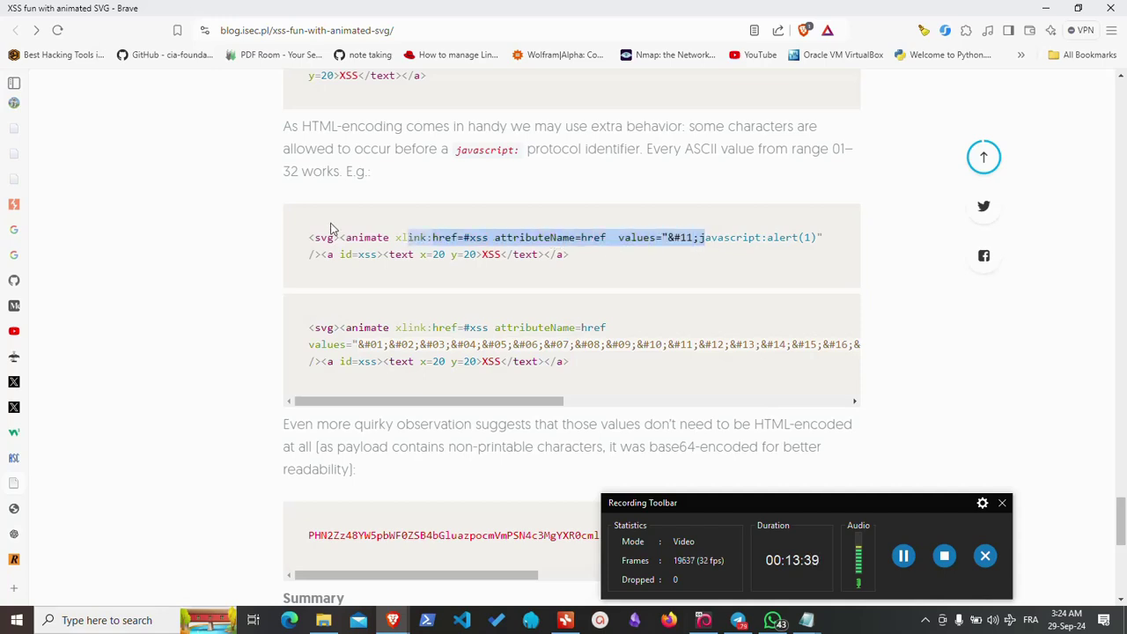
pyautogui.scroll(-1, 308, 228)
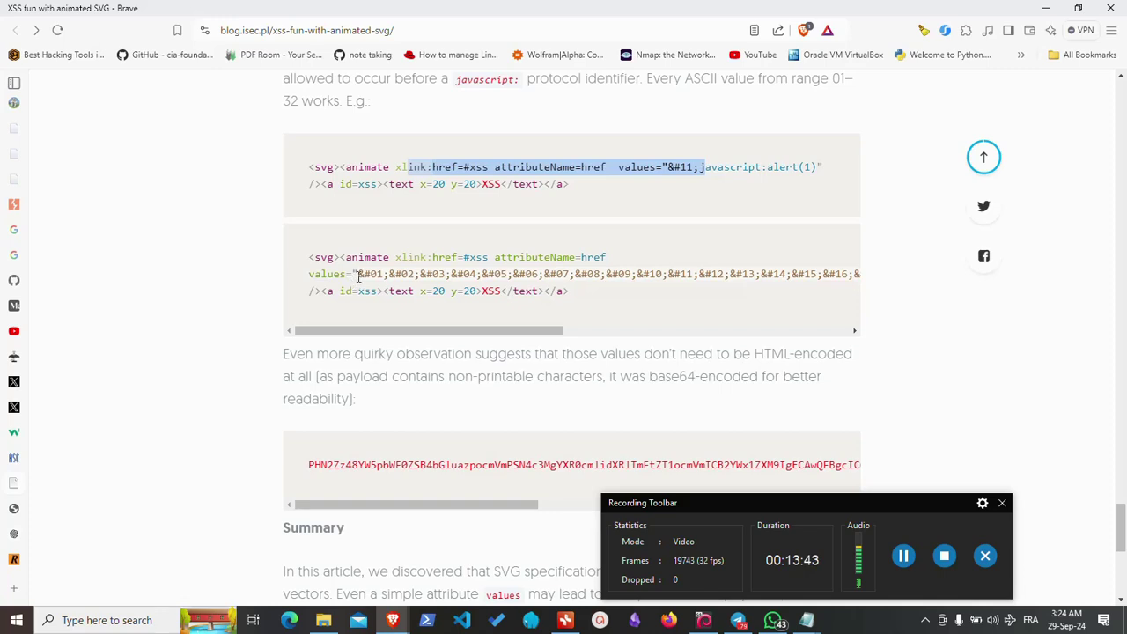
pyautogui.moveTo(357, 275); pyautogui.dragTo(909, 287)
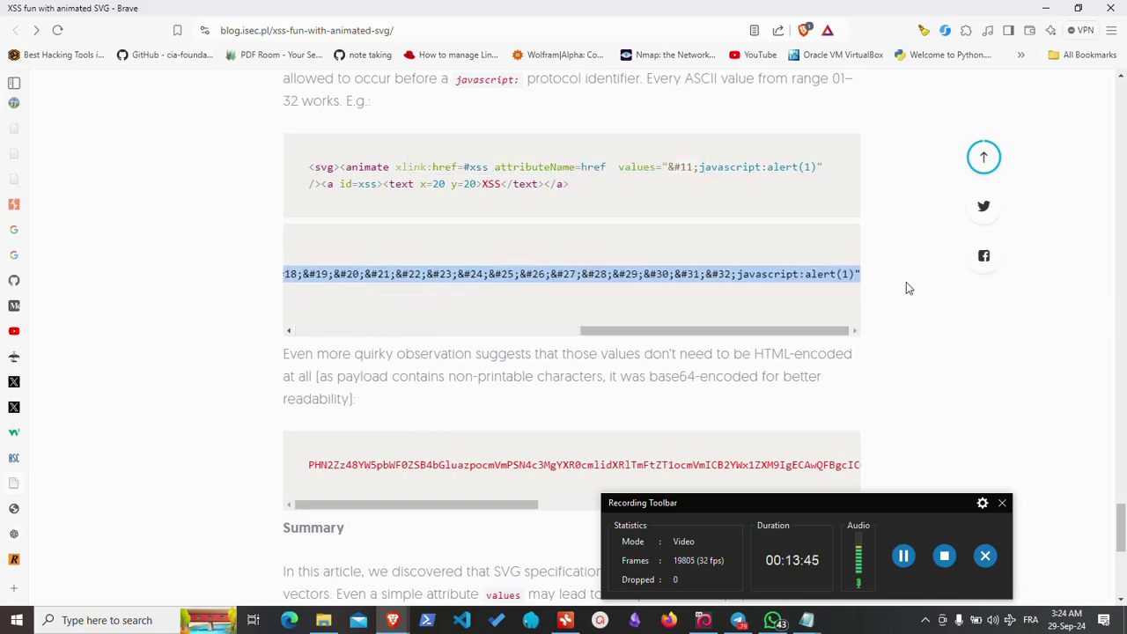
pyautogui.moveTo(906, 282); pyautogui.dragTo(703, 280)
pyautogui.click(702, 296)
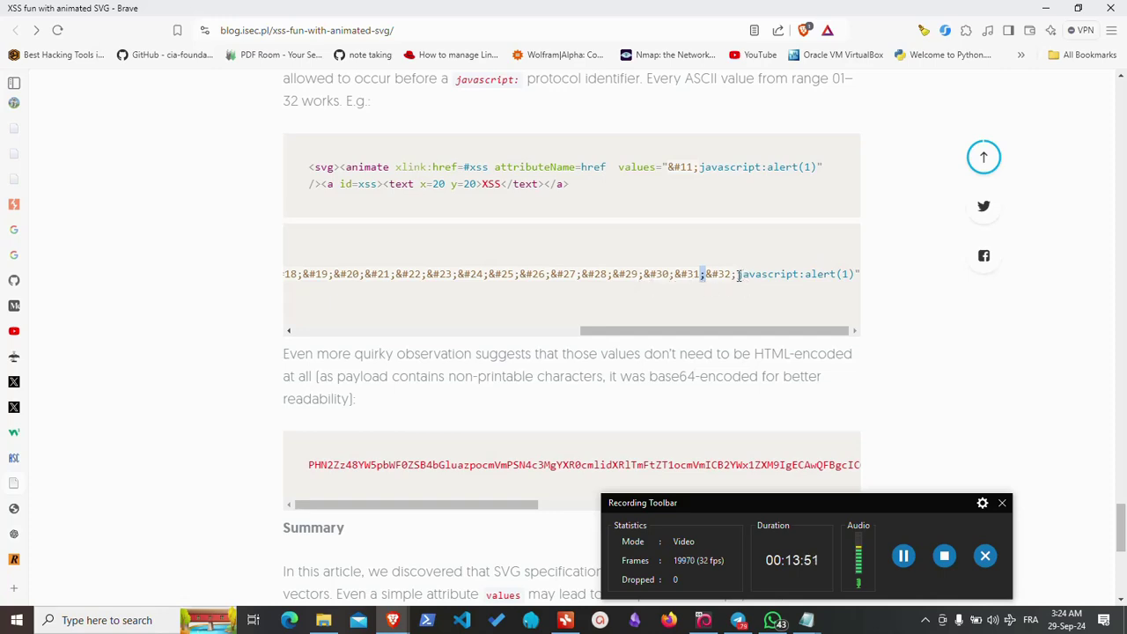
pyautogui.moveTo(737, 275); pyautogui.dragTo(731, 275)
pyautogui.moveTo(626, 332); pyautogui.dragTo(380, 333)
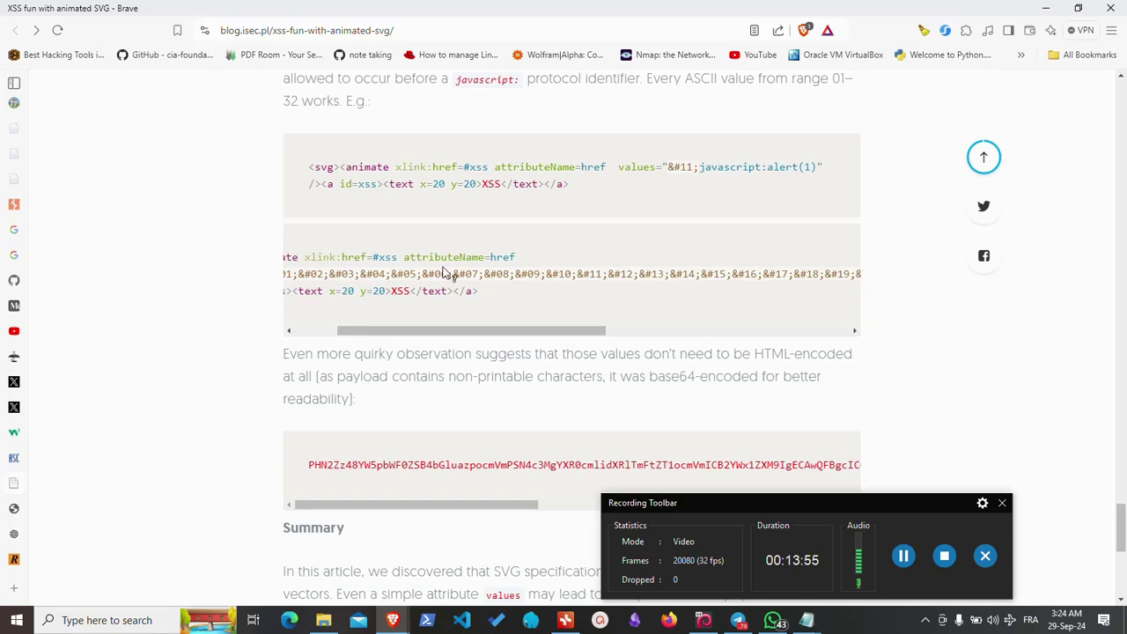
pyautogui.moveTo(326, 277); pyautogui.dragTo(843, 277)
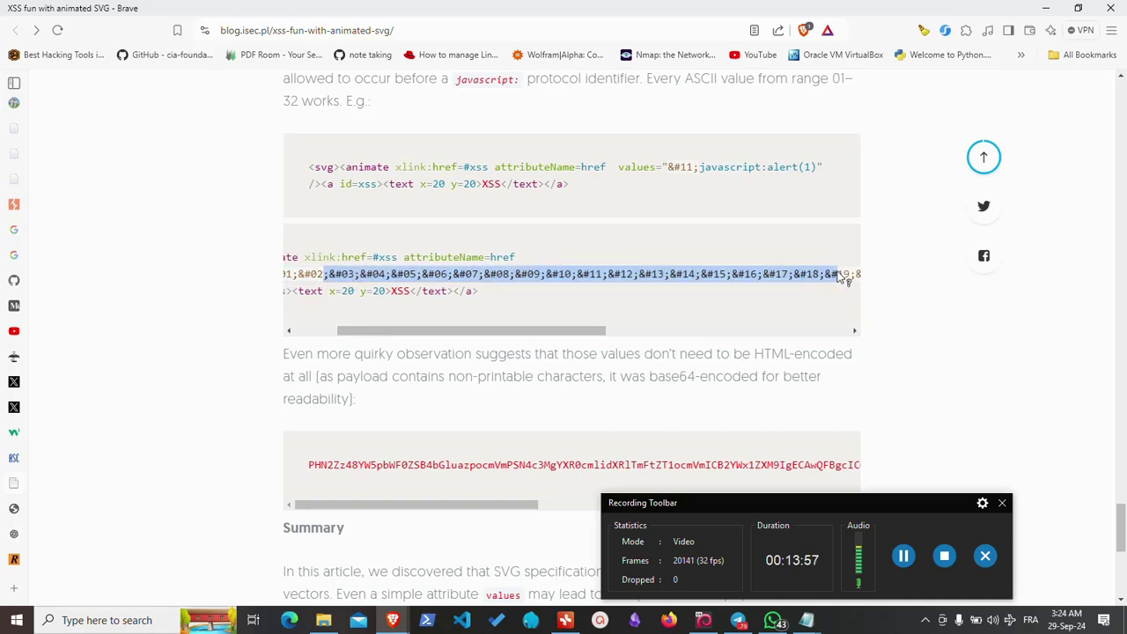
# - Highlight the base64-encoded payload line and the entities from &#09 onward
pyautogui.scroll(-2, 246, 313)
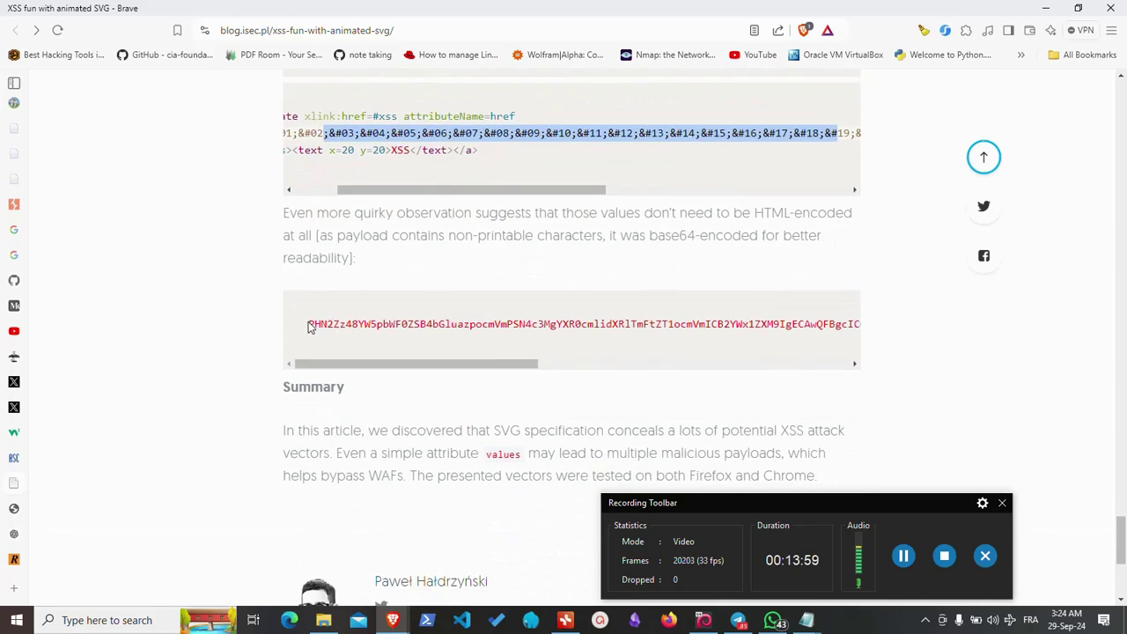
pyautogui.moveTo(309, 324); pyautogui.dragTo(641, 326)
pyautogui.moveTo(529, 133); pyautogui.dragTo(584, 134)
pyautogui.moveTo(649, 147); pyautogui.dragTo(233, 379)
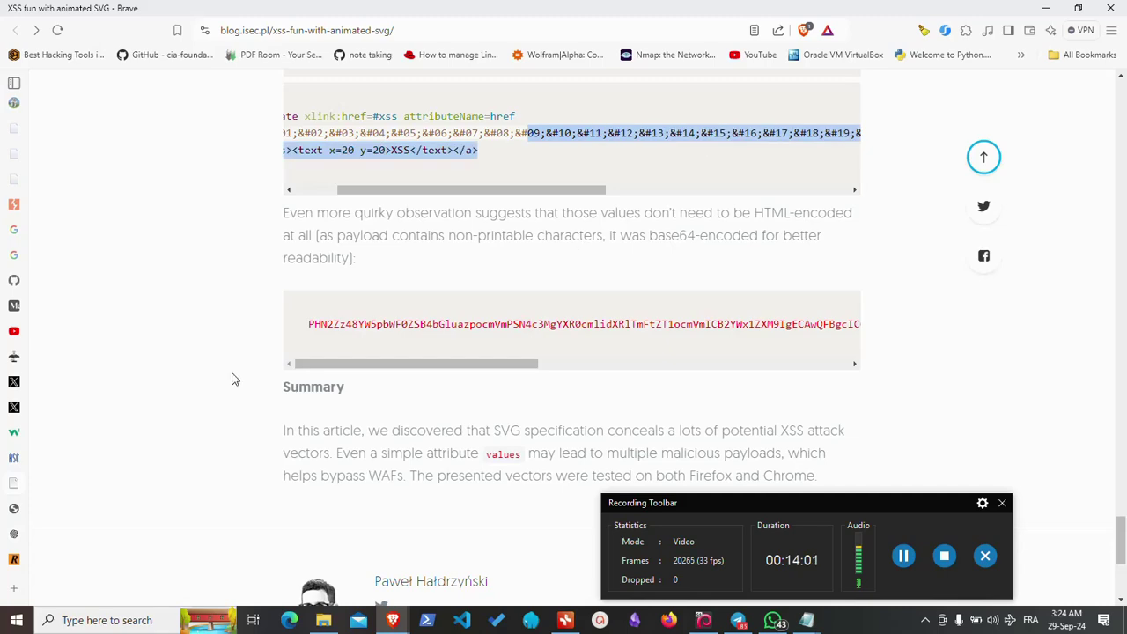
pyautogui.moveTo(310, 324); pyautogui.dragTo(806, 324)
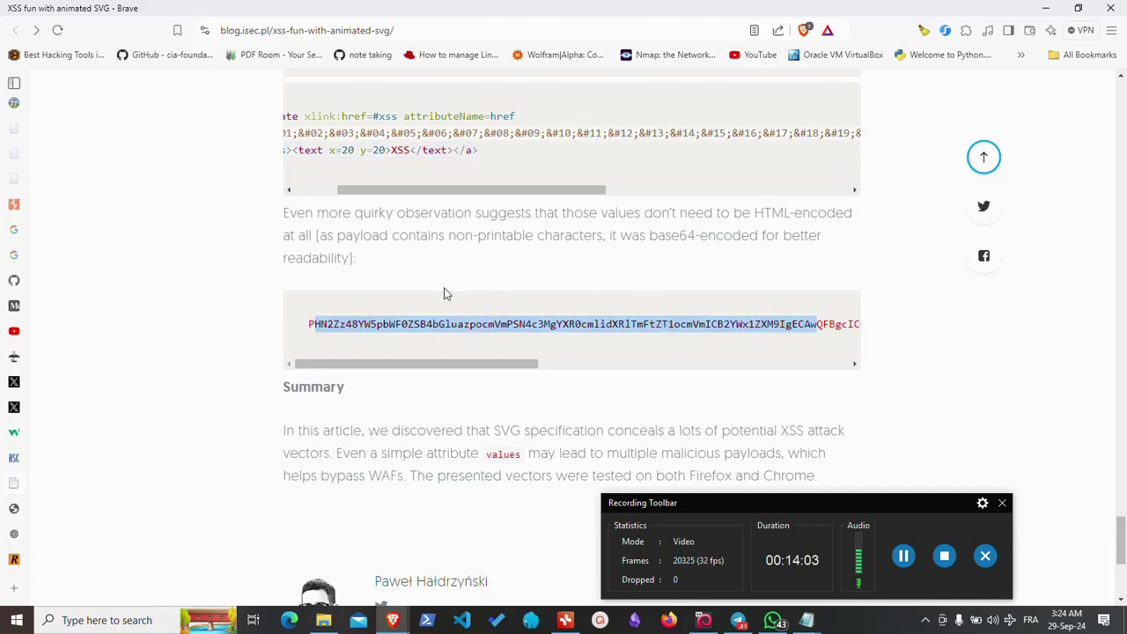
# - Scroll back up the article and end the recording on the JavaScript for Hackers Amazon page
pyautogui.scroll(-3, 264, 297)
pyautogui.scroll(2, 264, 297)
pyautogui.scroll(2, 265, 298)
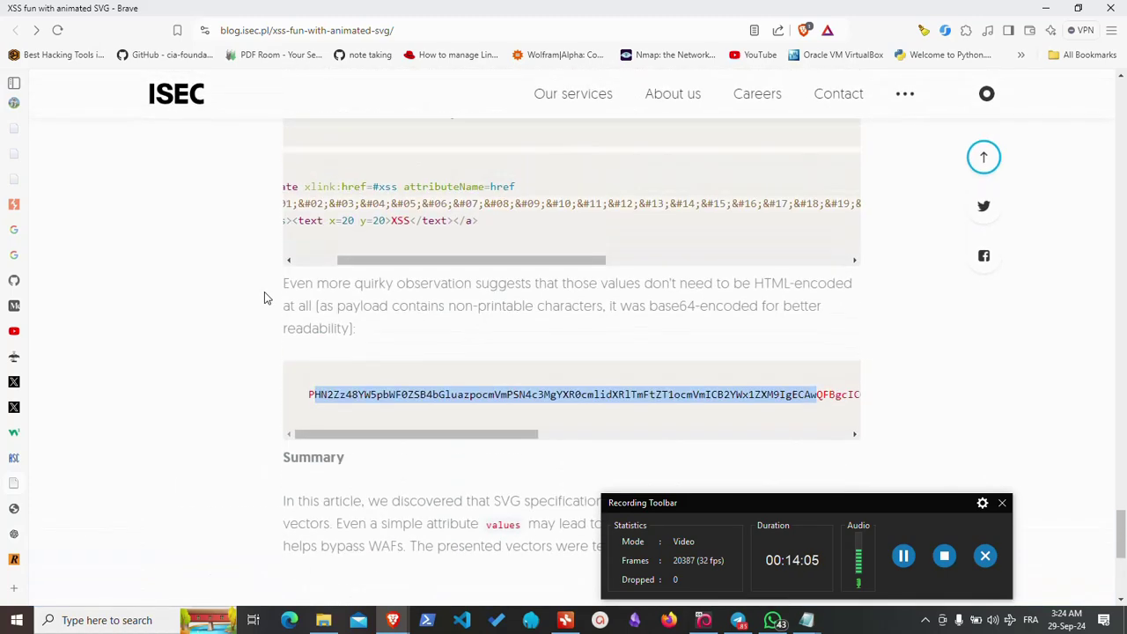
pyautogui.scroll(3, 265, 298)
pyautogui.scroll(2, 264, 297)
pyautogui.scroll(1, 265, 298)
pyautogui.scroll(2, 264, 297)
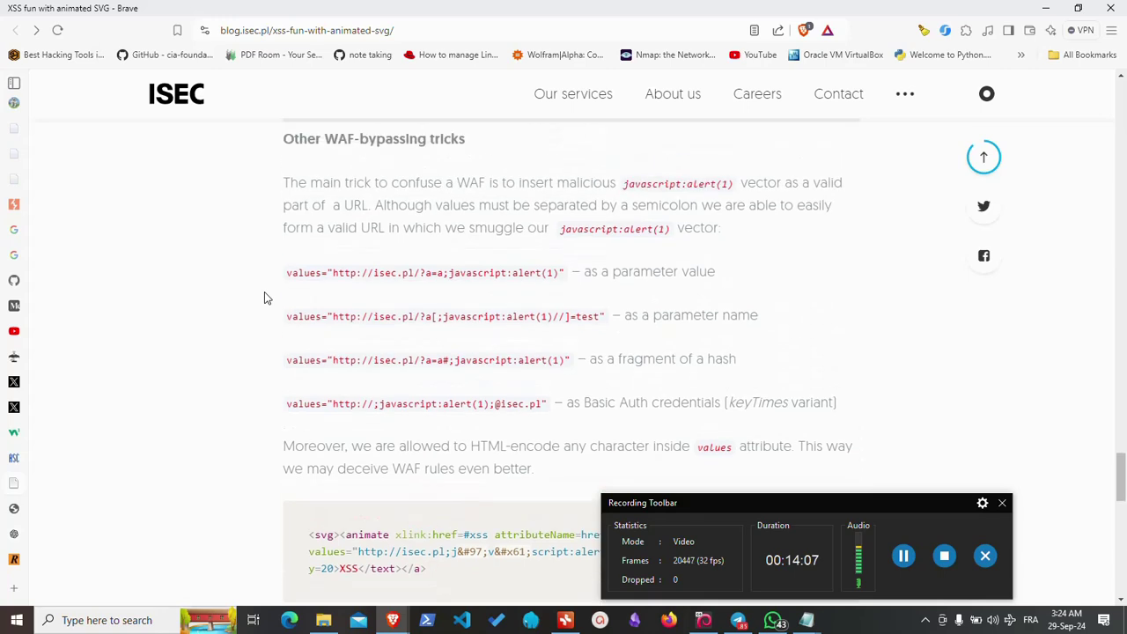
pyautogui.scroll(2, 265, 298)
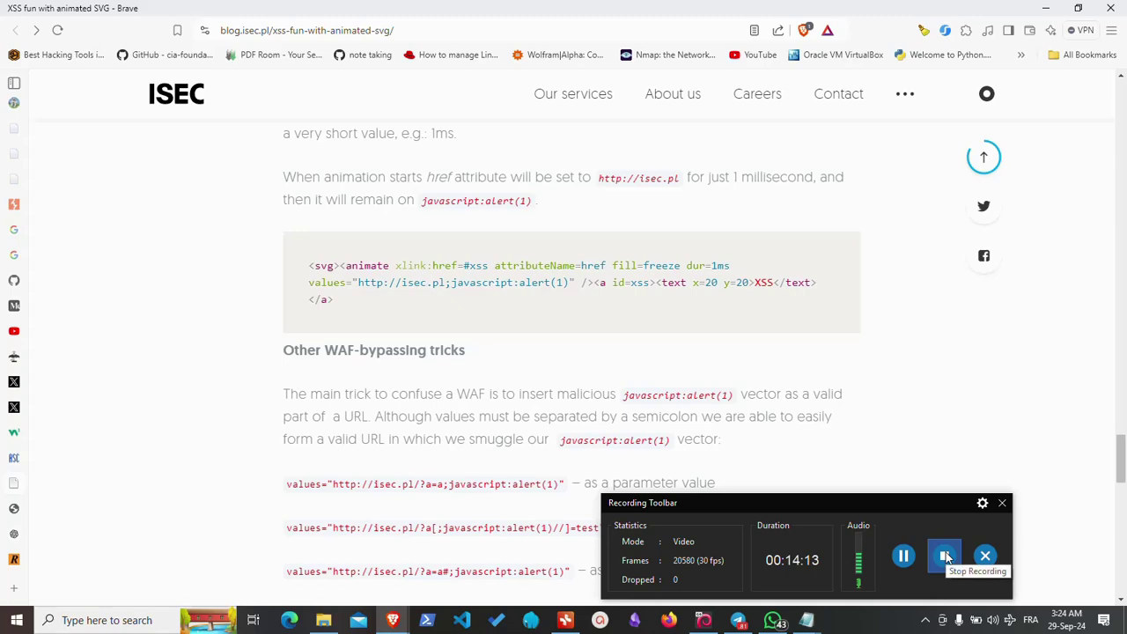
pyautogui.click(944, 555)
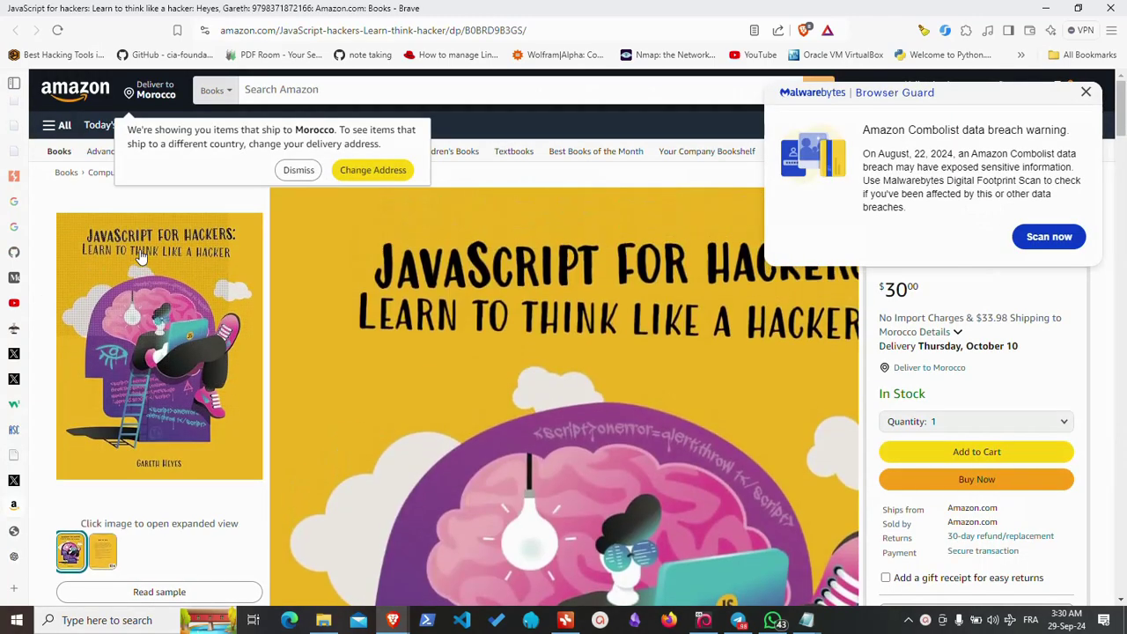